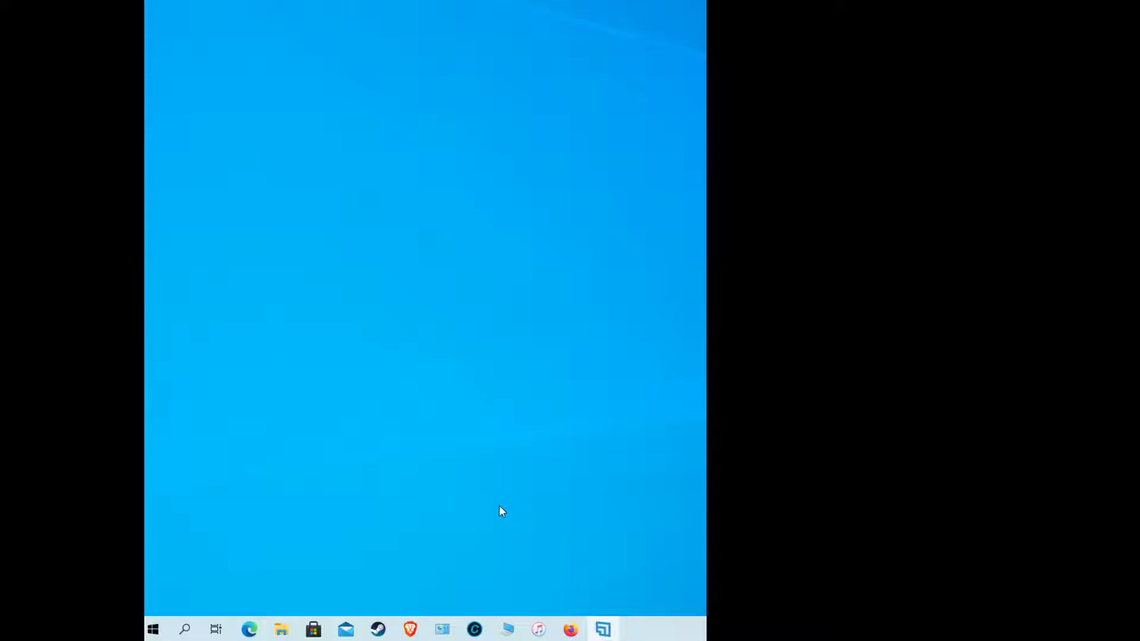
# - Search Windows for "control" and open Control Panel
pyautogui.click(508, 629)
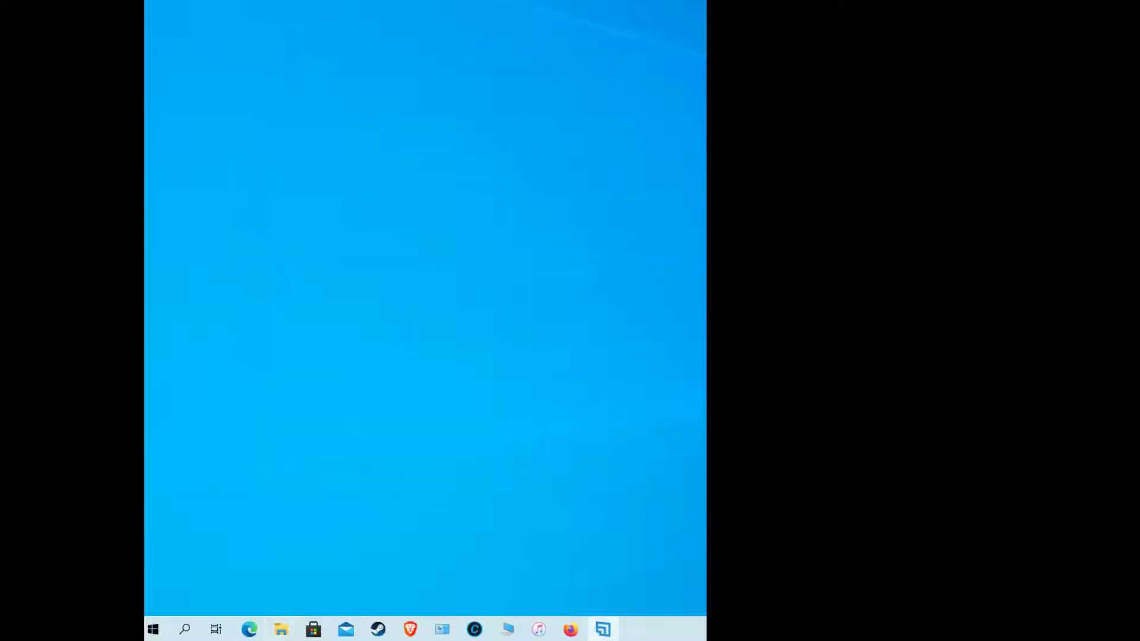
pyautogui.click(186, 630)
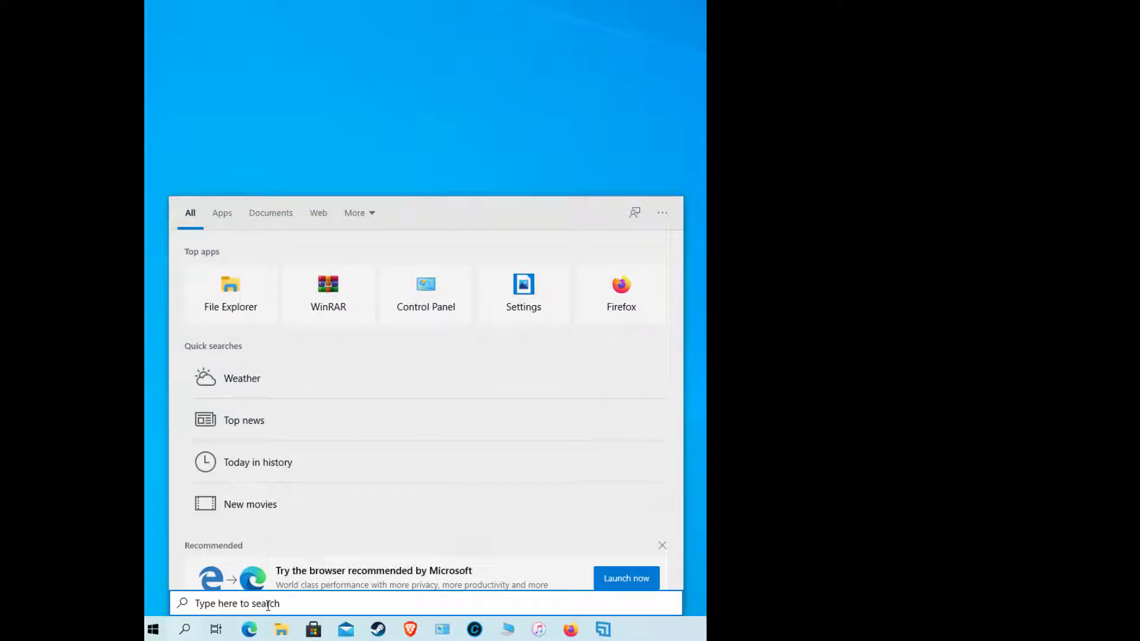
pyautogui.write('con')
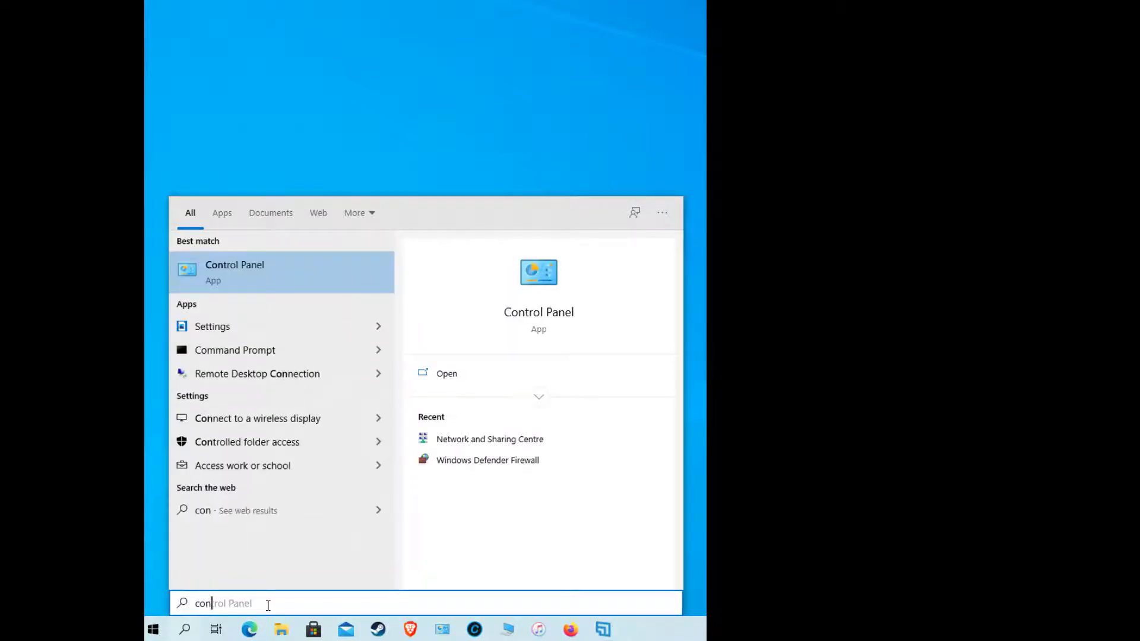
pyautogui.write('trol')
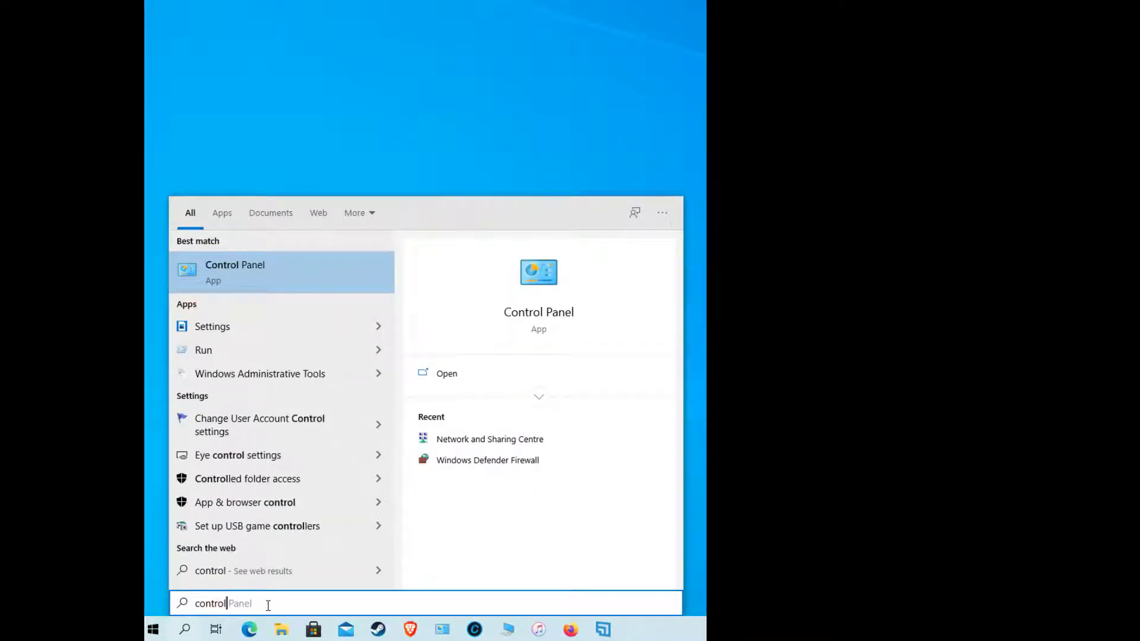
pyautogui.rightClick(234, 276)
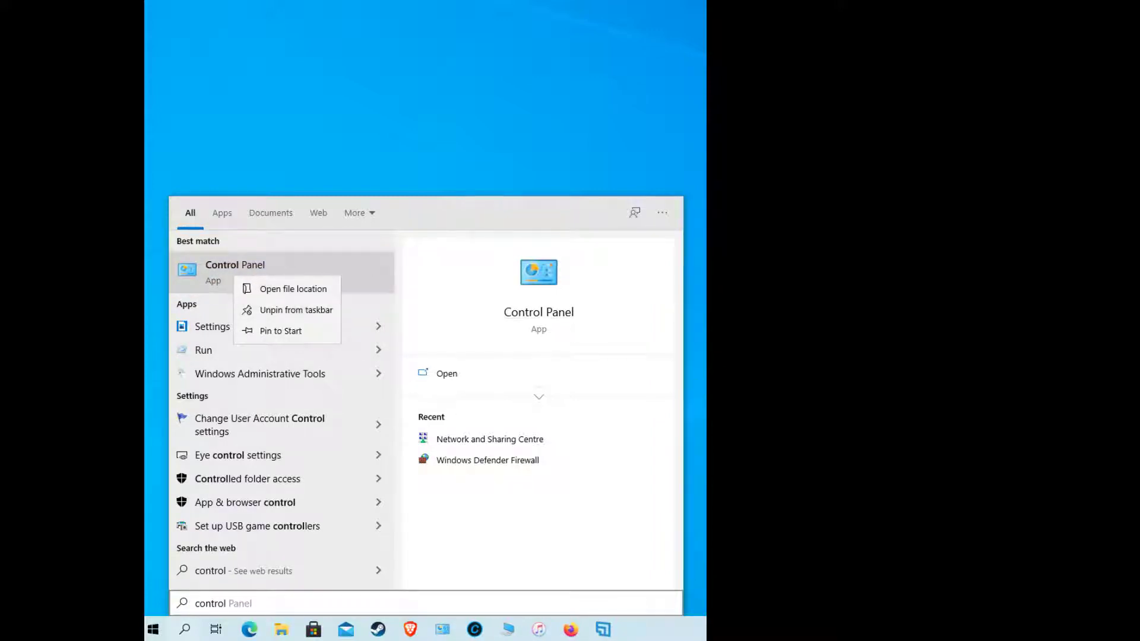
pyautogui.press('Escape')
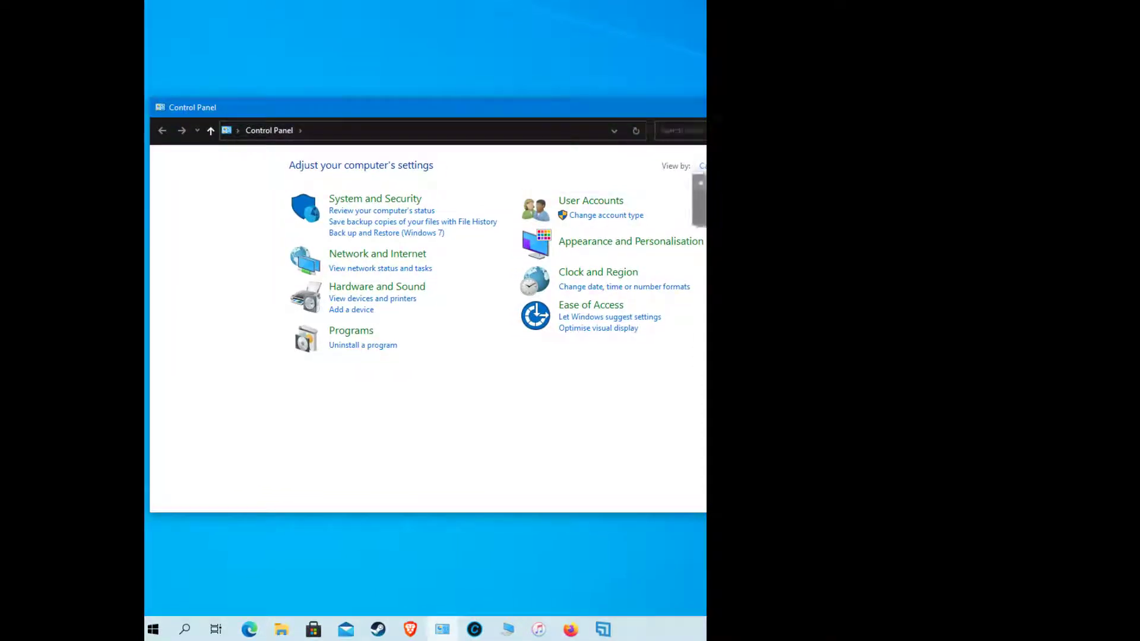
# - Show all Control Panel items as icons and open Device Manager, placing its window over the Control Panel window
pyautogui.click(700, 196)
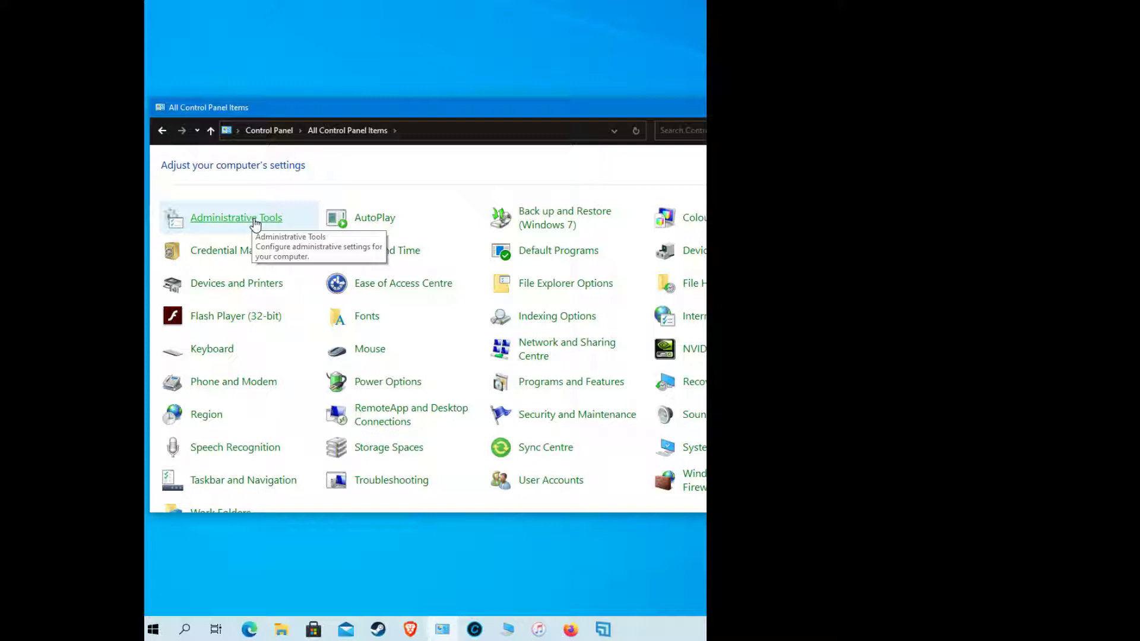
pyautogui.click(700, 250)
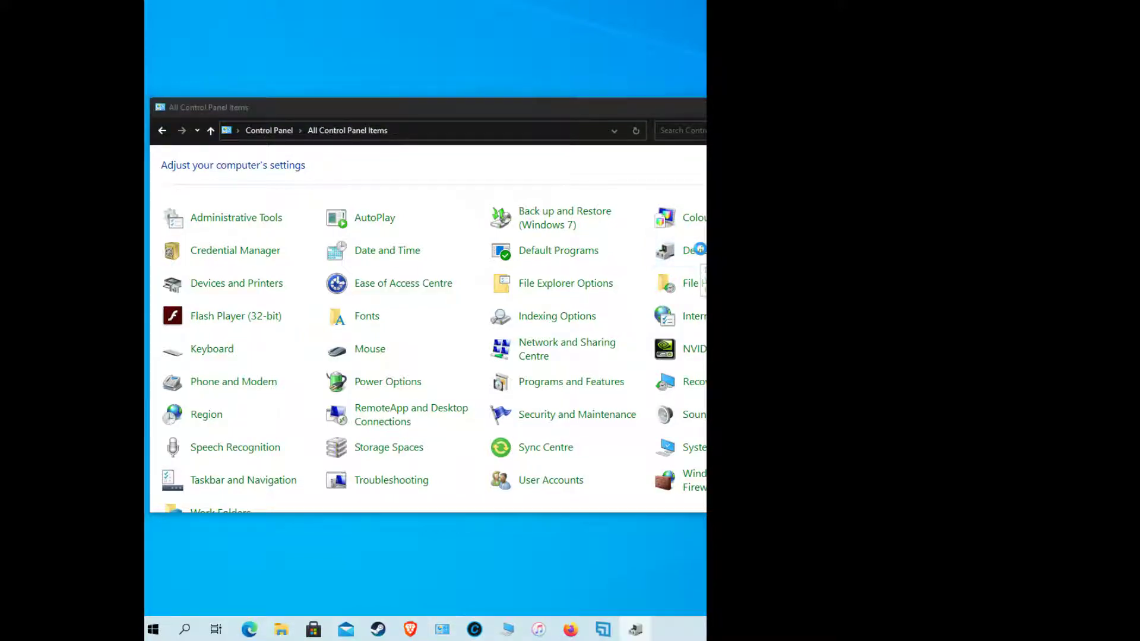
pyautogui.moveTo(438, 1); pyautogui.dragTo(412, 138)
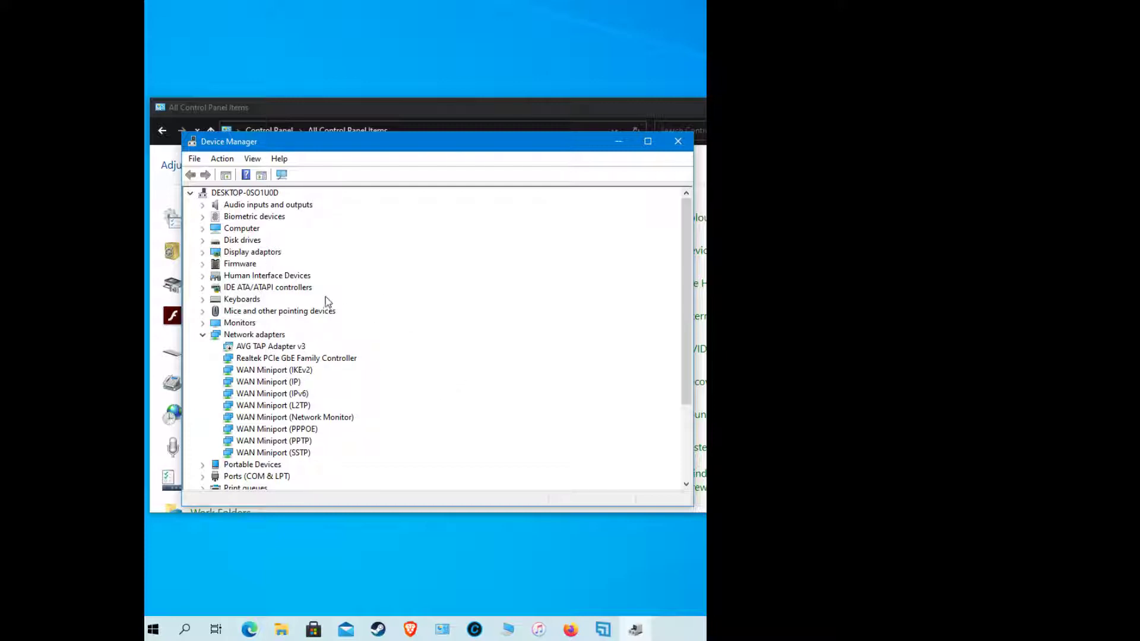
# - List the devices in Device Manager by connection, and restore the listing by type
pyautogui.click(203, 336)
pyautogui.click(204, 336)
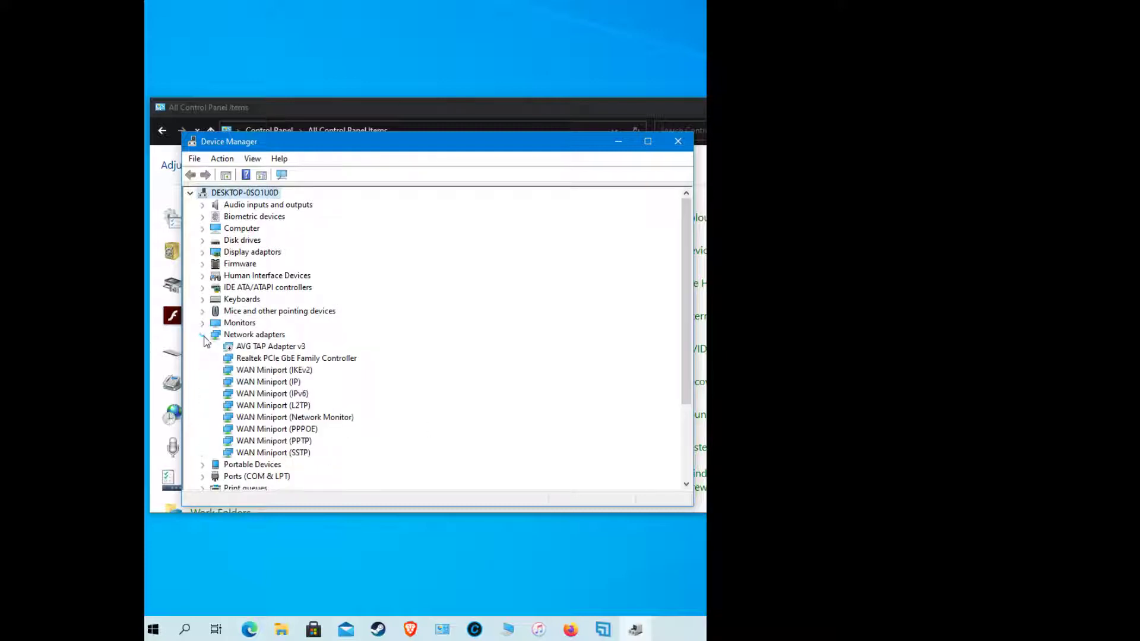
pyautogui.click(252, 160)
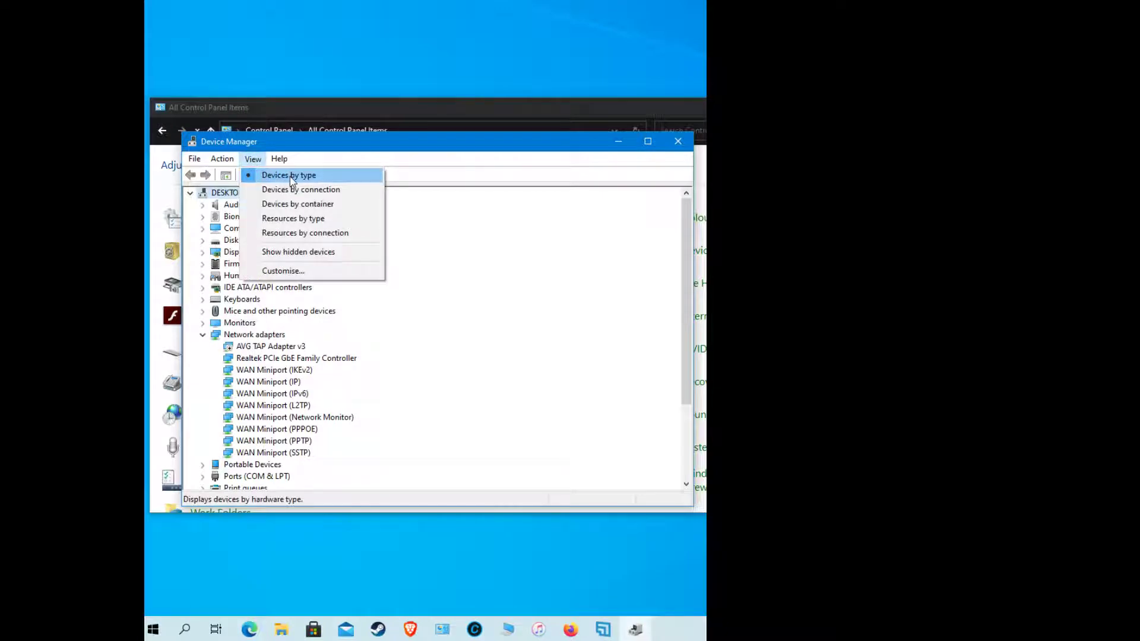
pyautogui.click(293, 192)
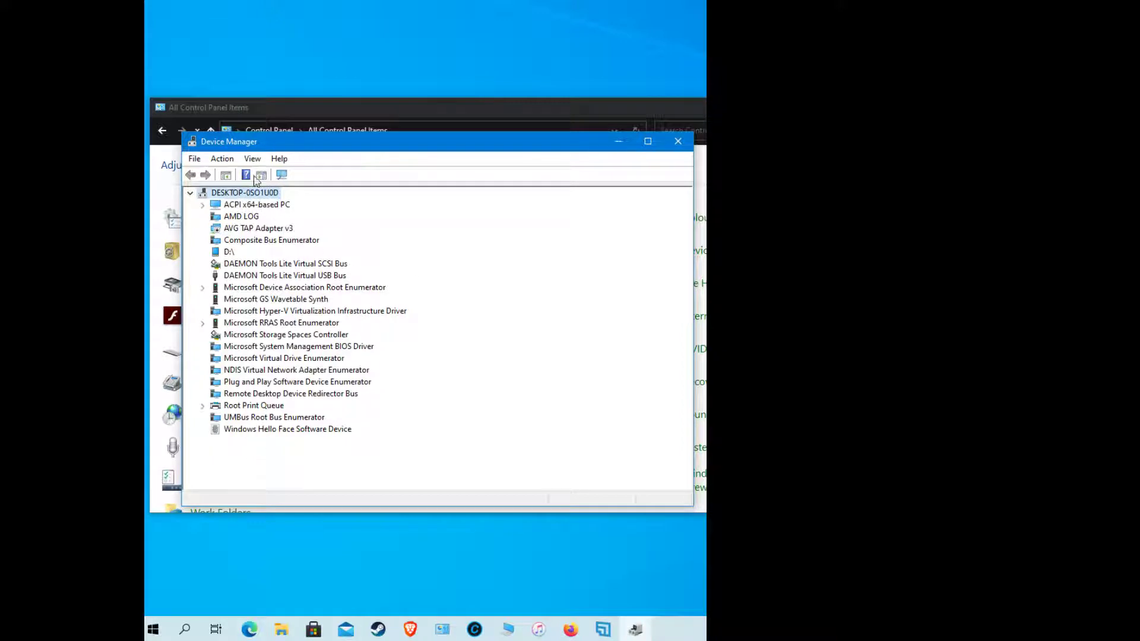
pyautogui.click(251, 159)
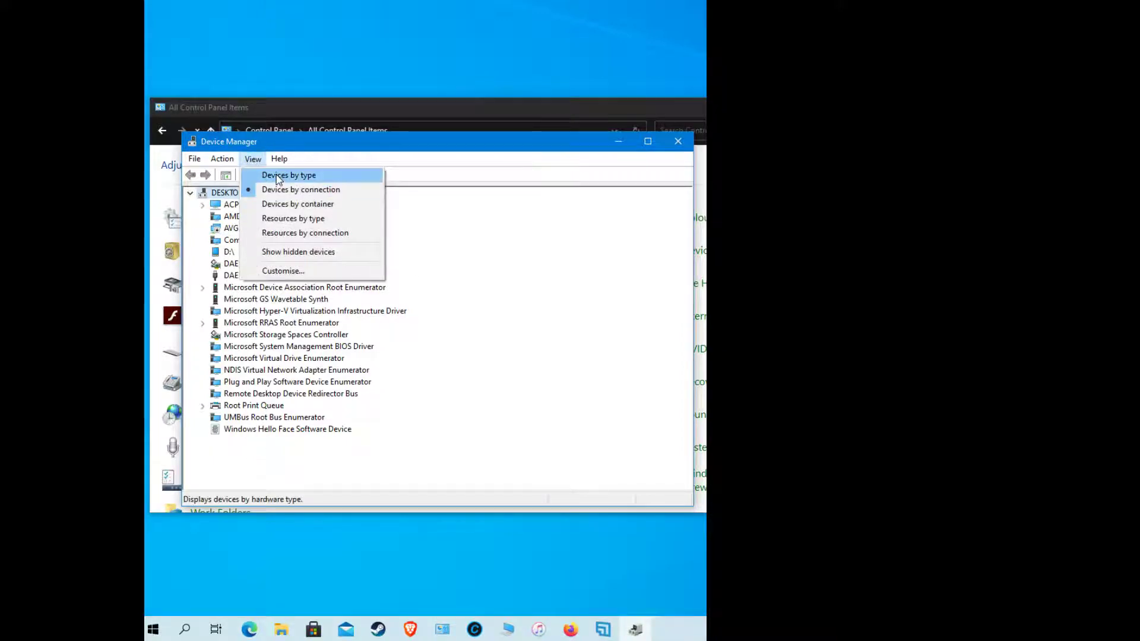
pyautogui.click(276, 175)
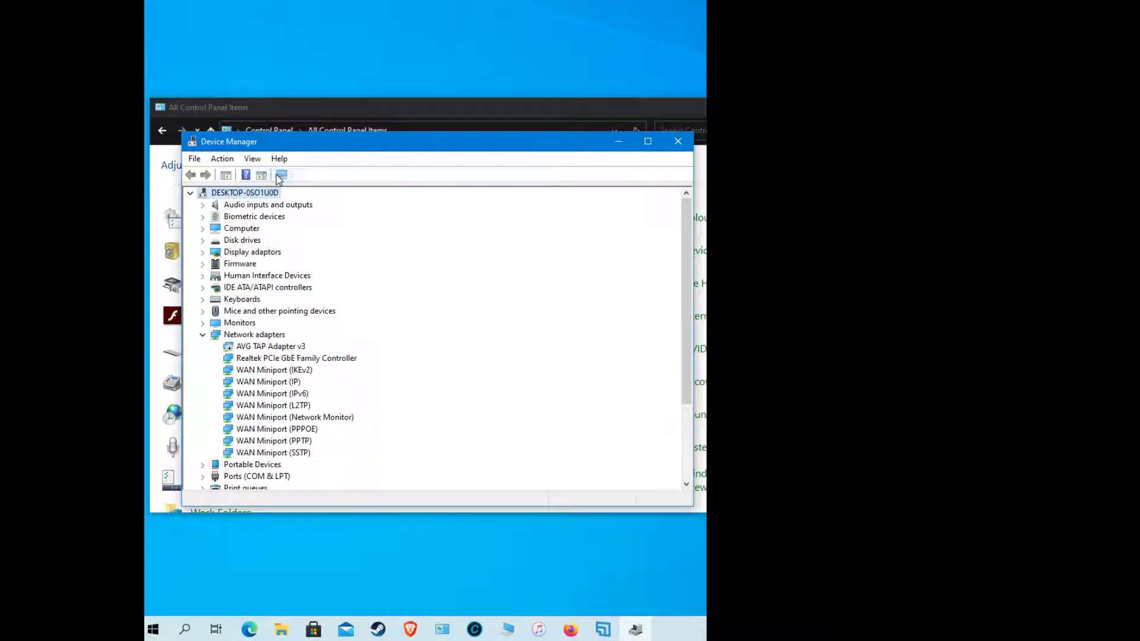
# - Enable the disabled AVG TAP Adapter v3 network adapter from its properties and finish the troubleshooting wizard
pyautogui.doubleClick(257, 348)
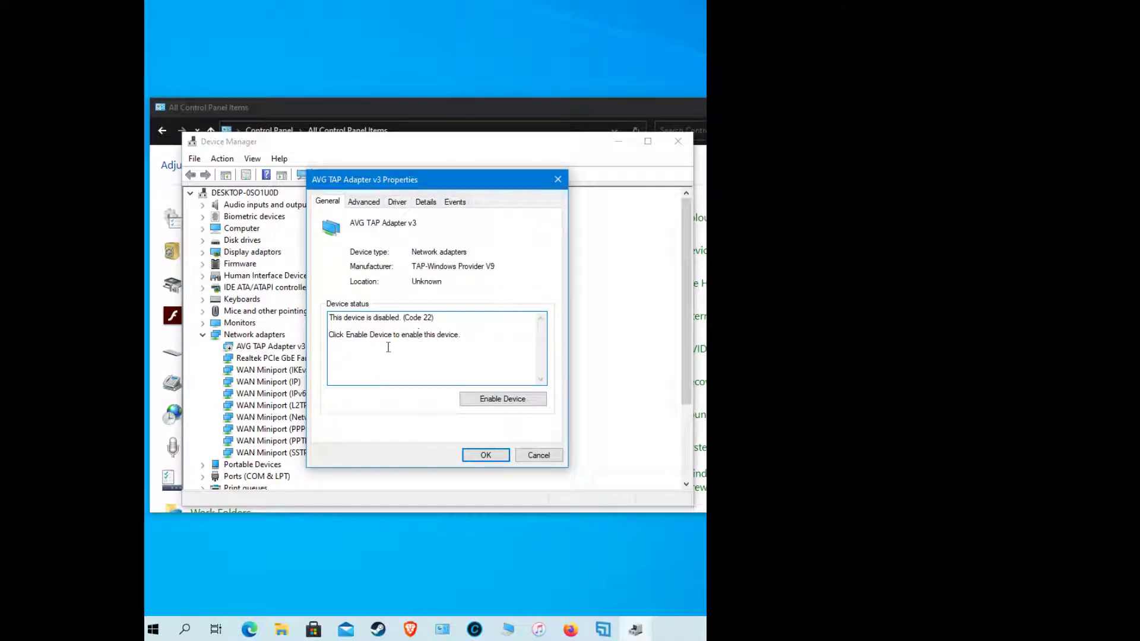
pyautogui.click(498, 399)
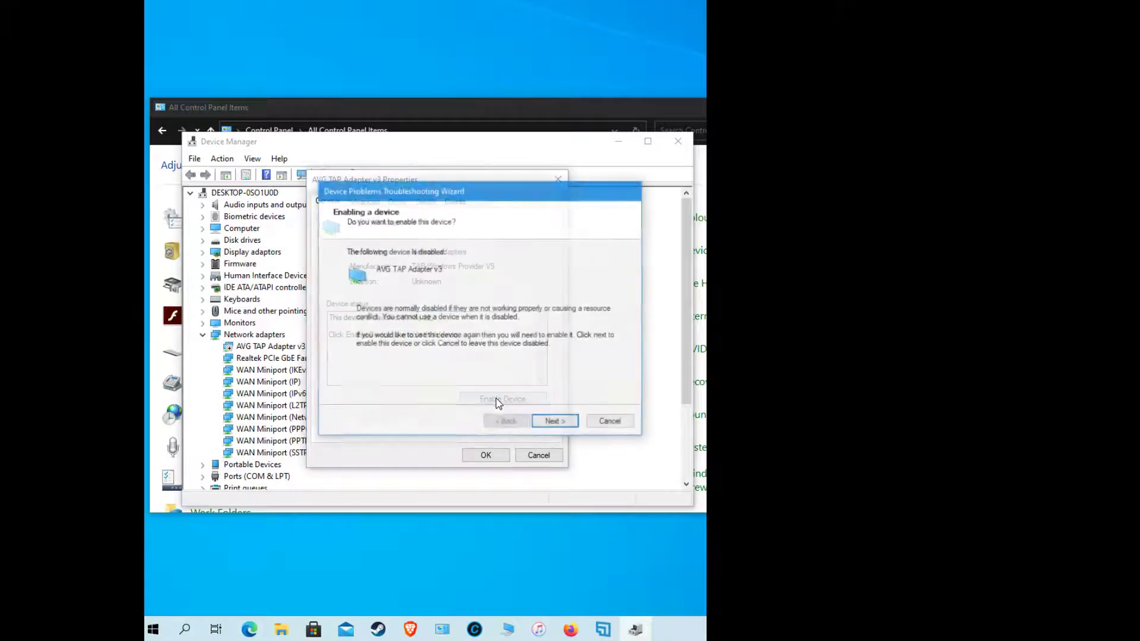
pyautogui.click(553, 422)
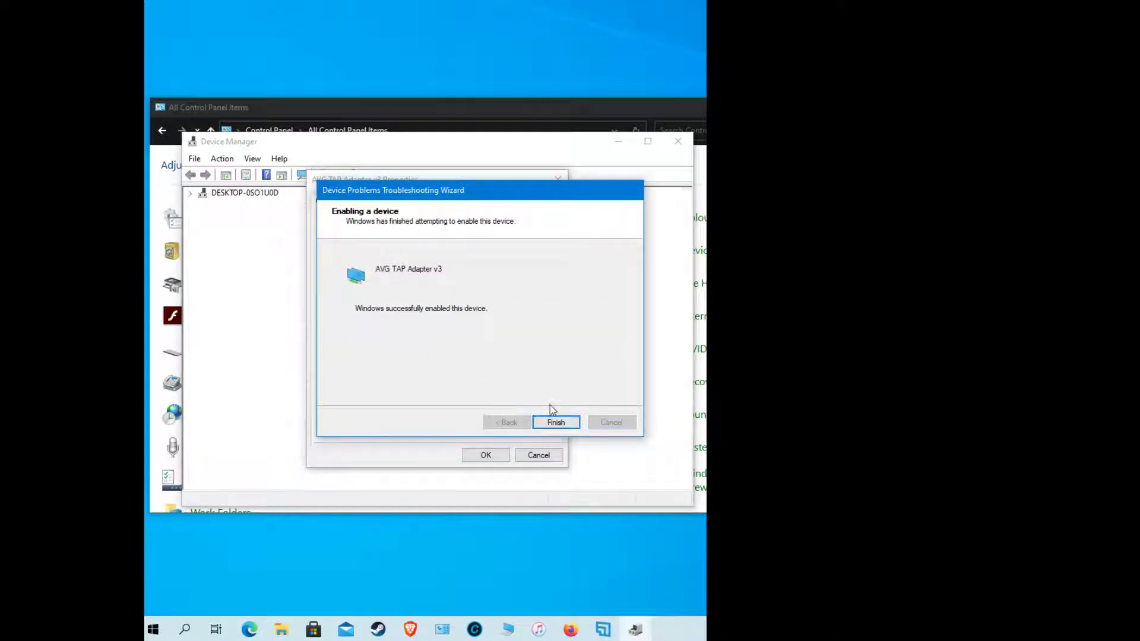
pyautogui.click(555, 423)
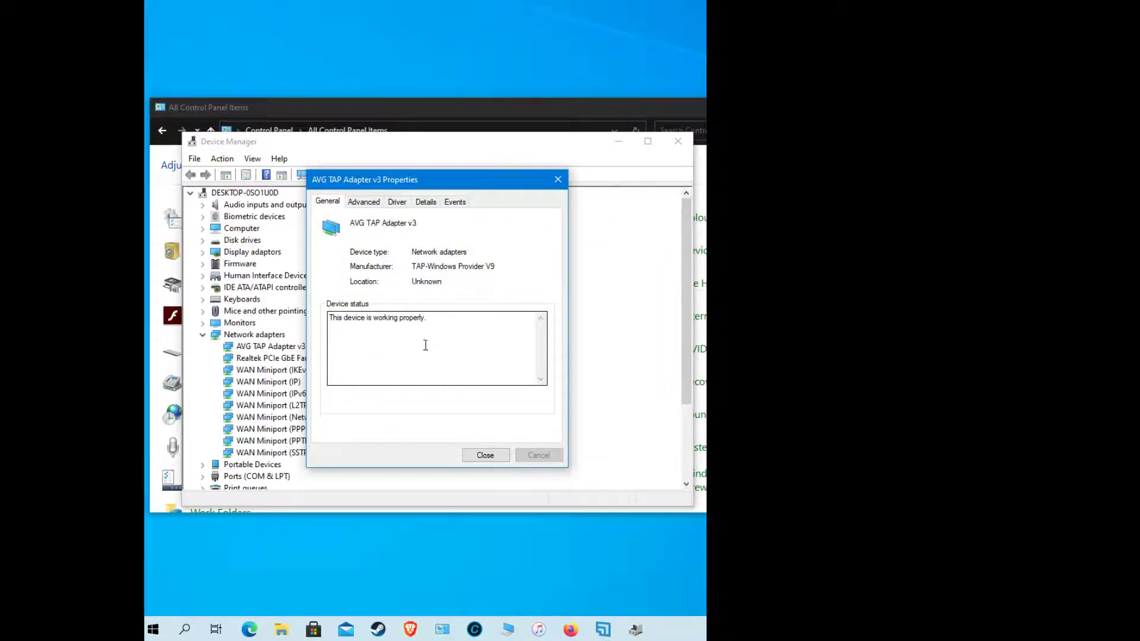
# - Review the driver update options for AVG TAP Adapter v3 without updating, and close its properties
pyautogui.click(397, 203)
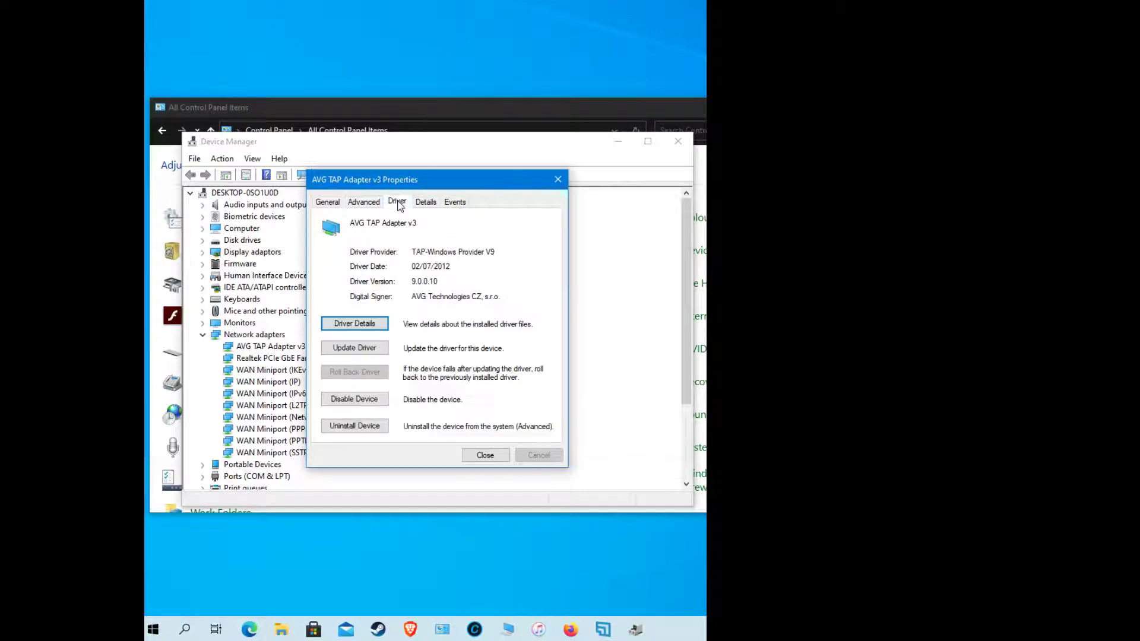
pyautogui.click(354, 349)
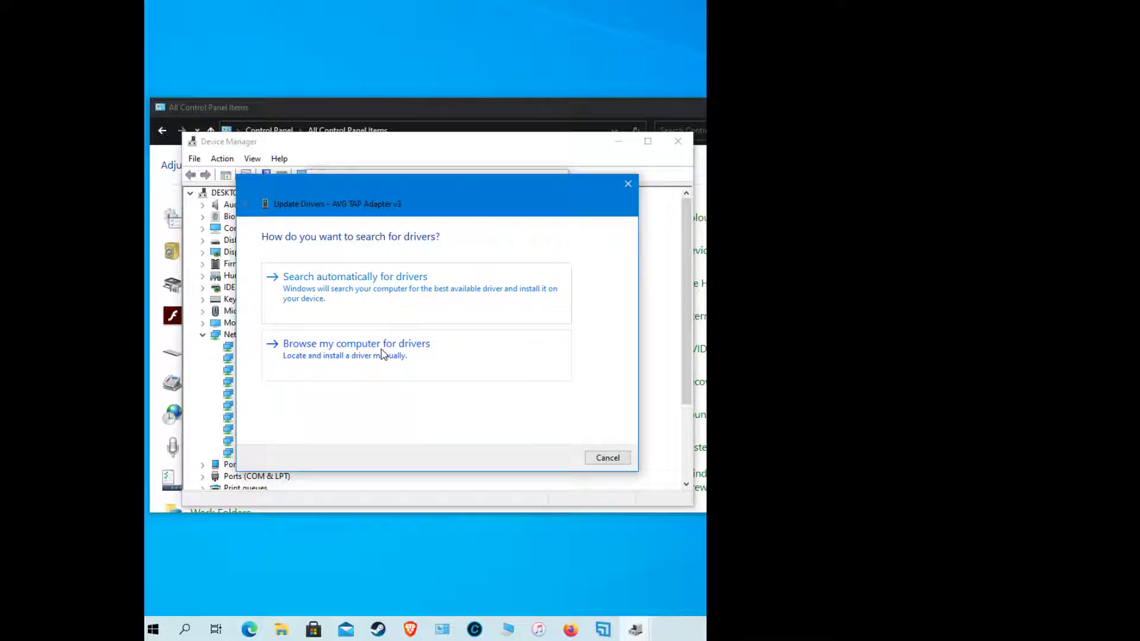
pyautogui.click(604, 458)
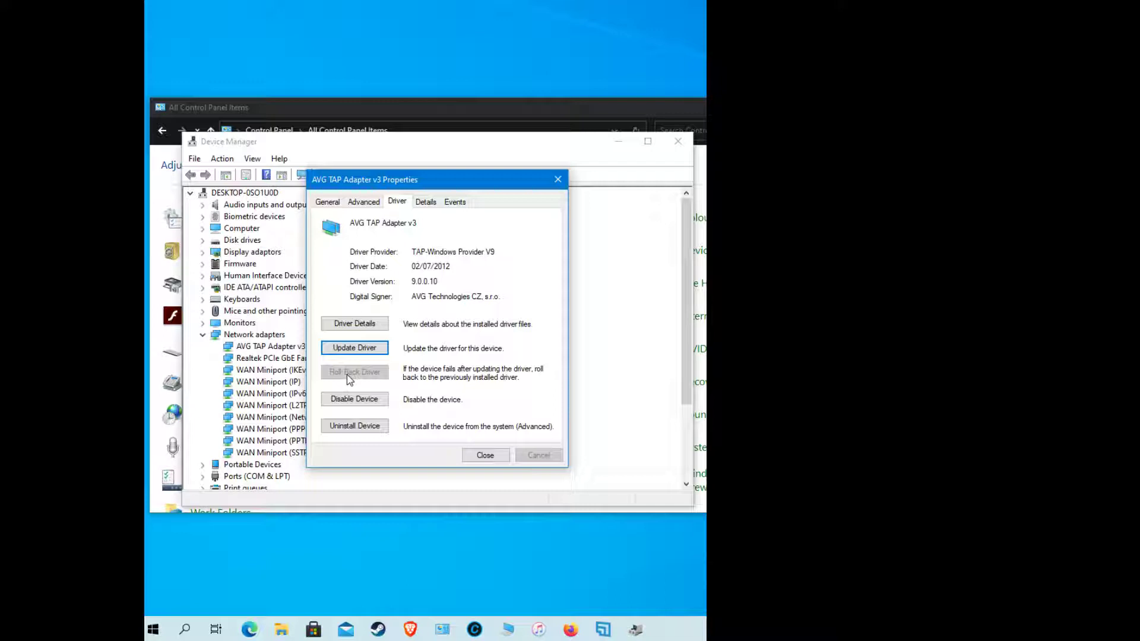
pyautogui.click(485, 455)
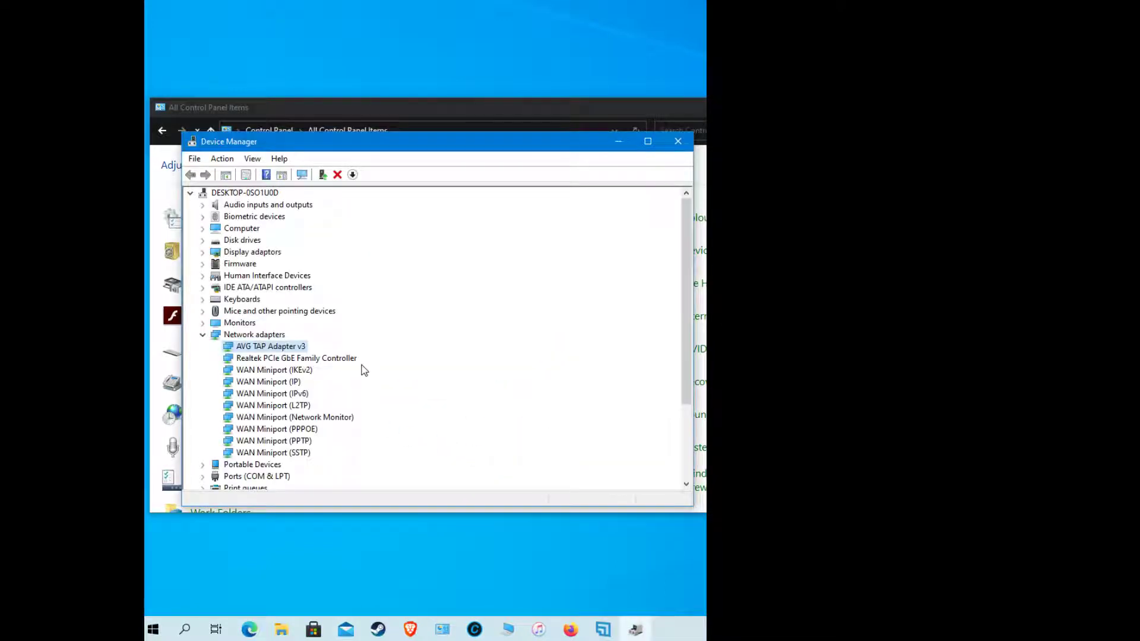
# - Check the driver page of the AMD Radeon(TM) Vega 8 Graphics display adaptor, and close Device Manager
pyautogui.click(202, 335)
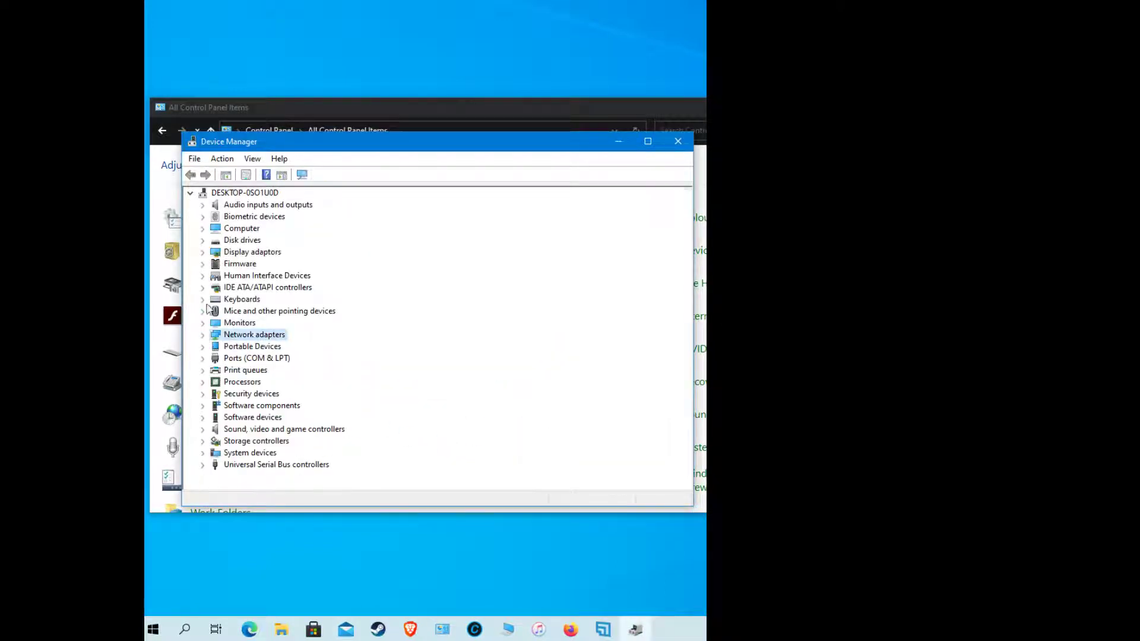
pyautogui.click(202, 251)
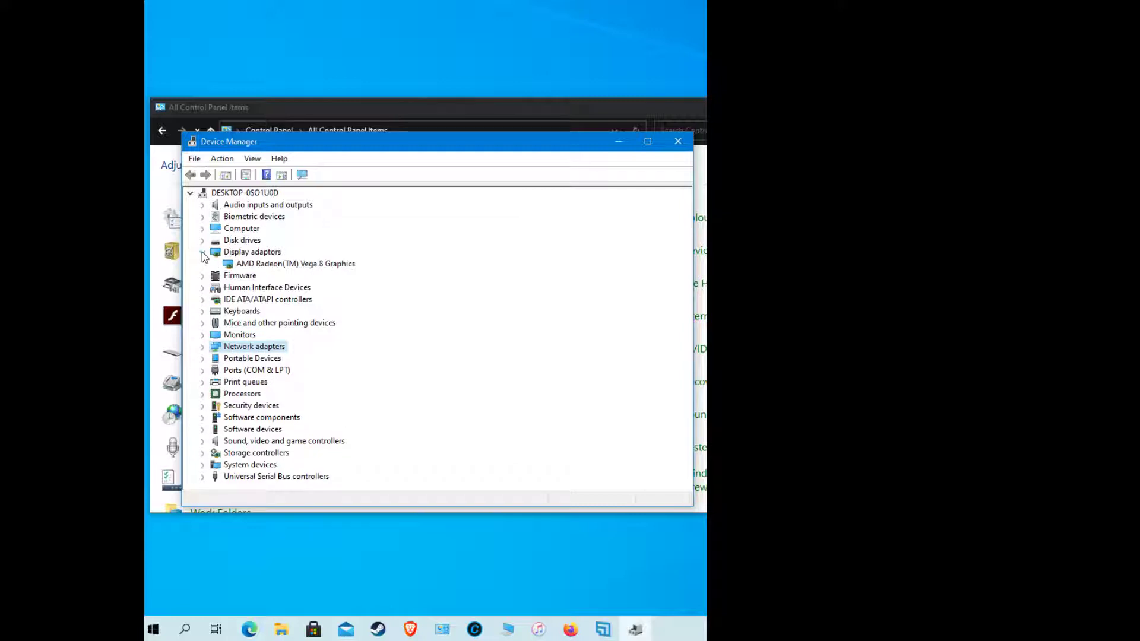
pyautogui.doubleClick(318, 268)
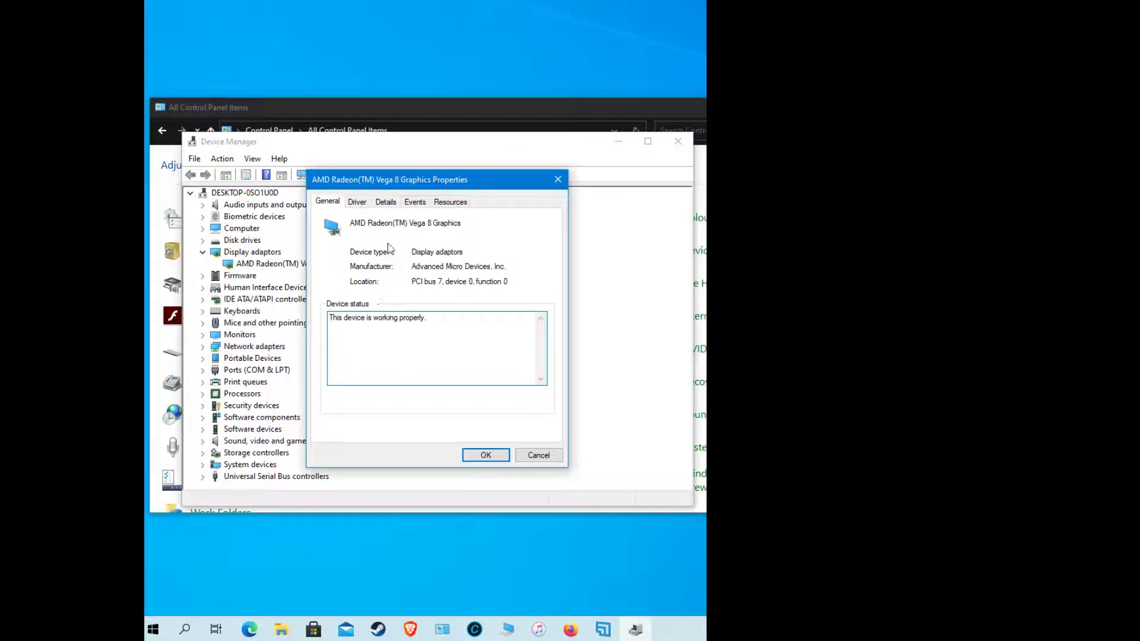
pyautogui.click(356, 203)
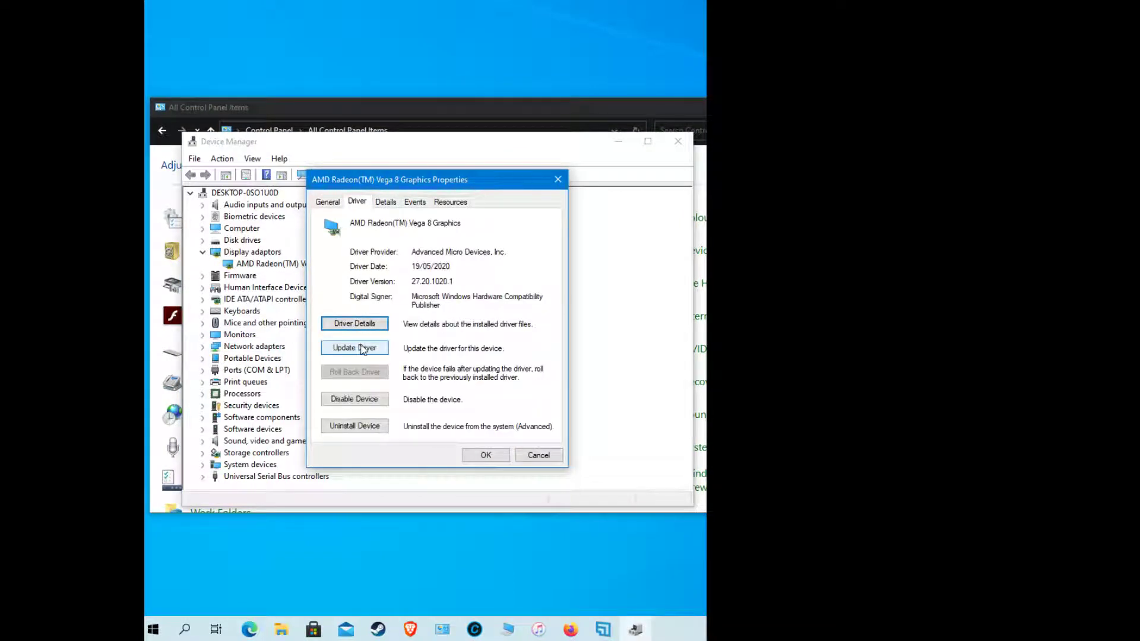
pyautogui.click(537, 456)
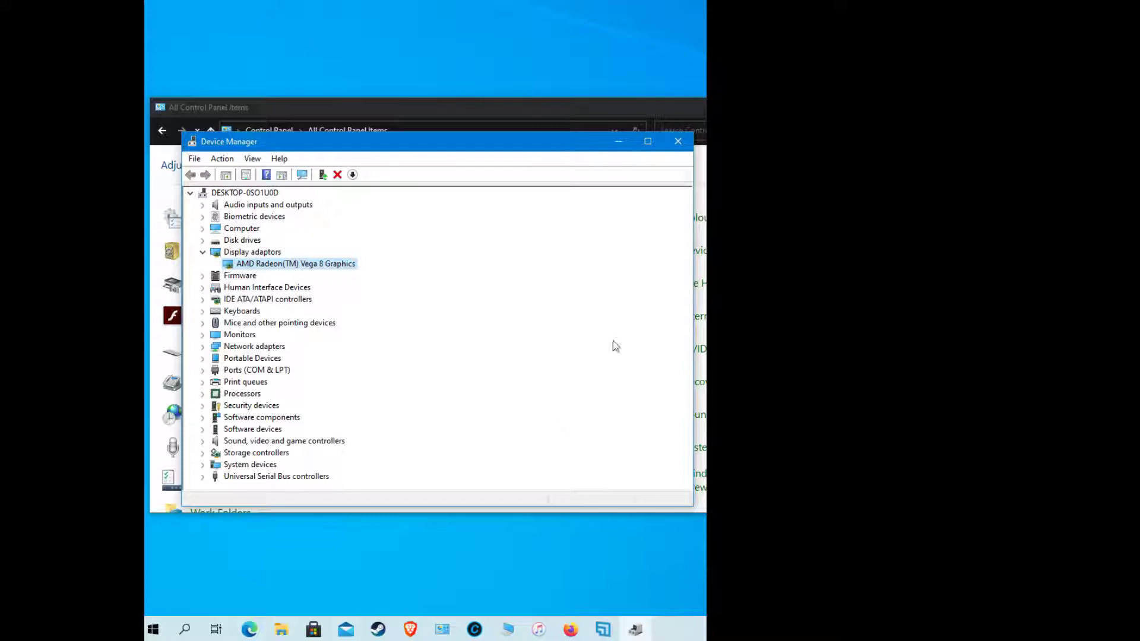
pyautogui.click(677, 141)
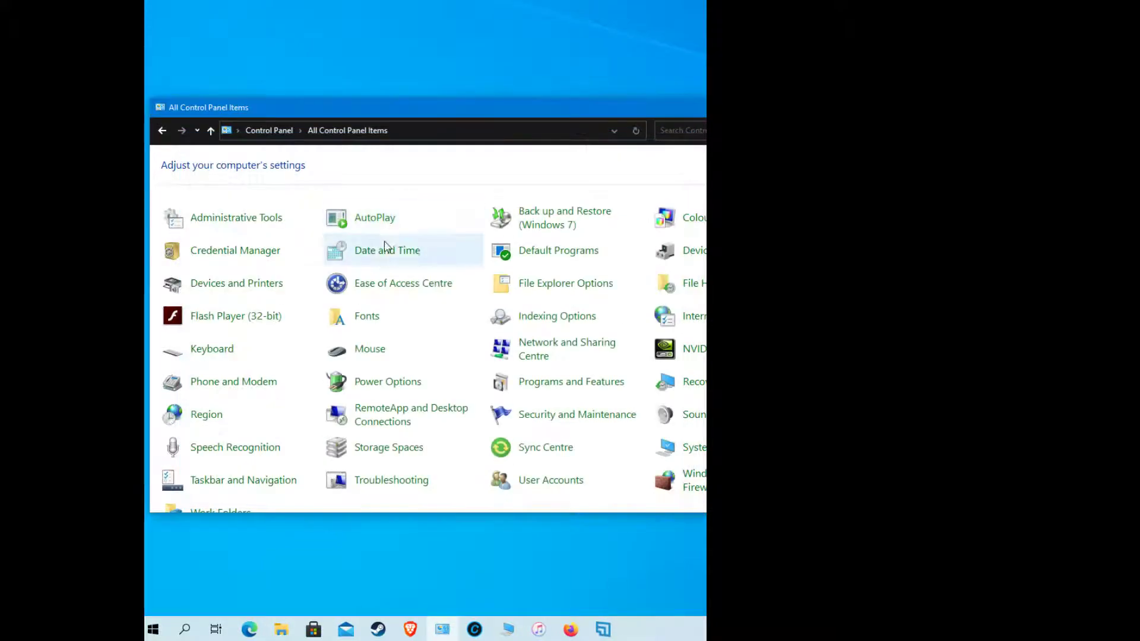
# - Open Administrative Tools from the icon listing of all Control Panel items and select the Event Viewer shortcut
pyautogui.click(264, 220)
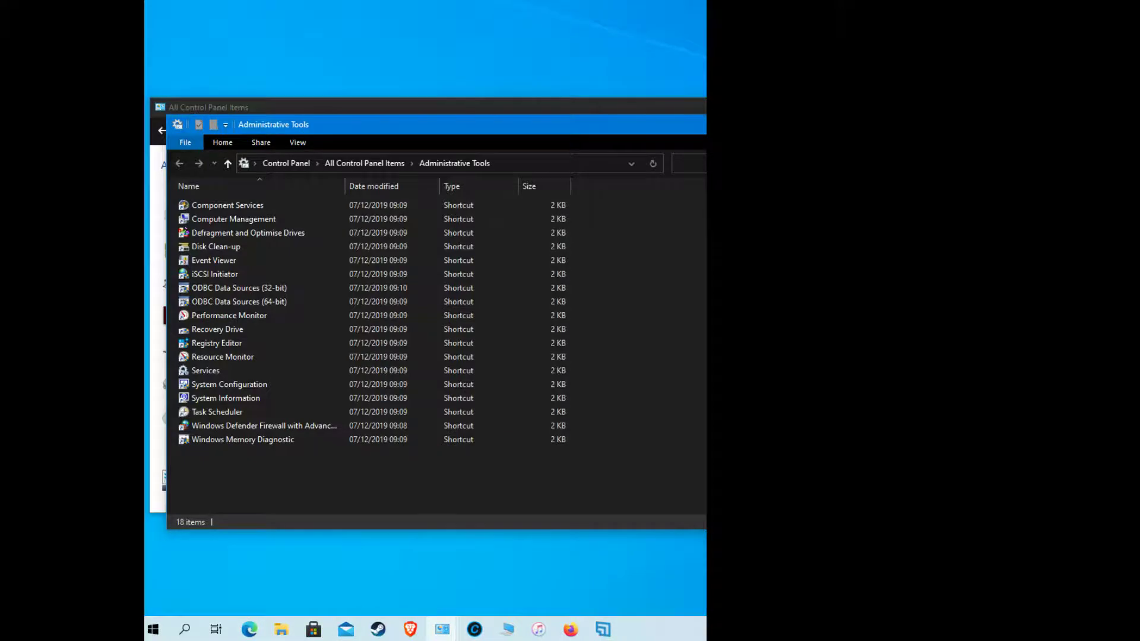
pyautogui.hotkey('alt', 'F4')
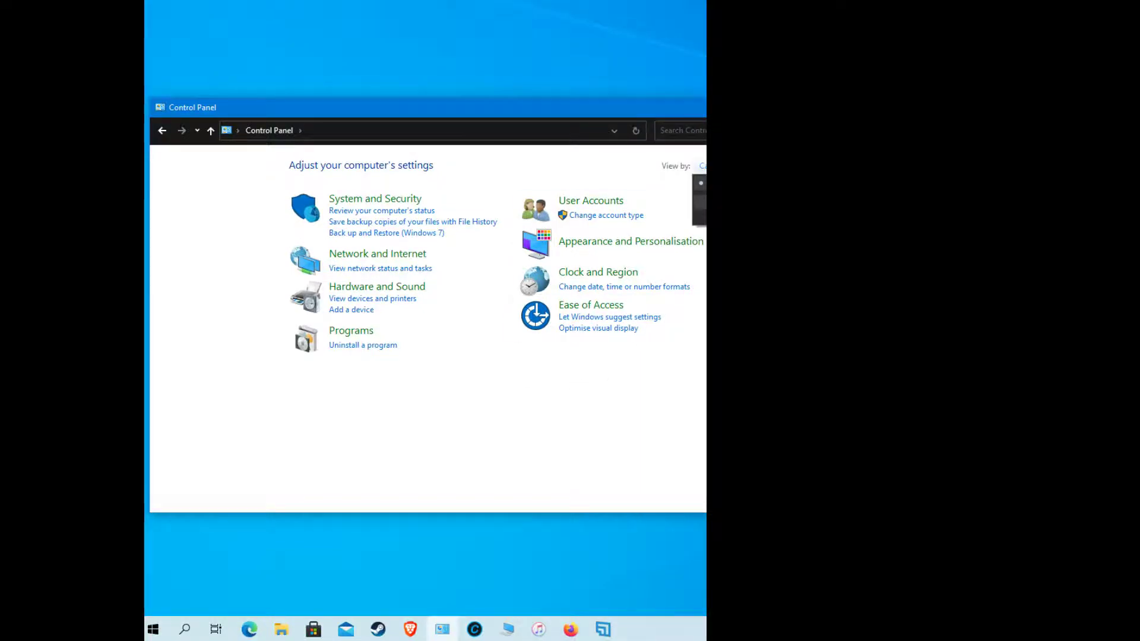
pyautogui.click(701, 198)
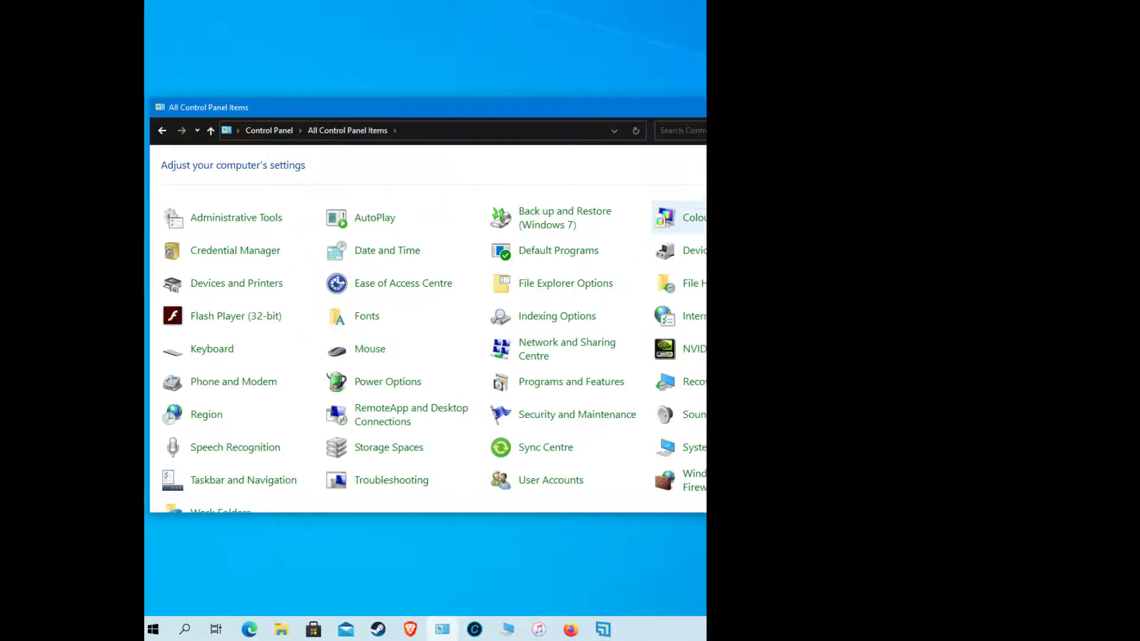
pyautogui.click(247, 218)
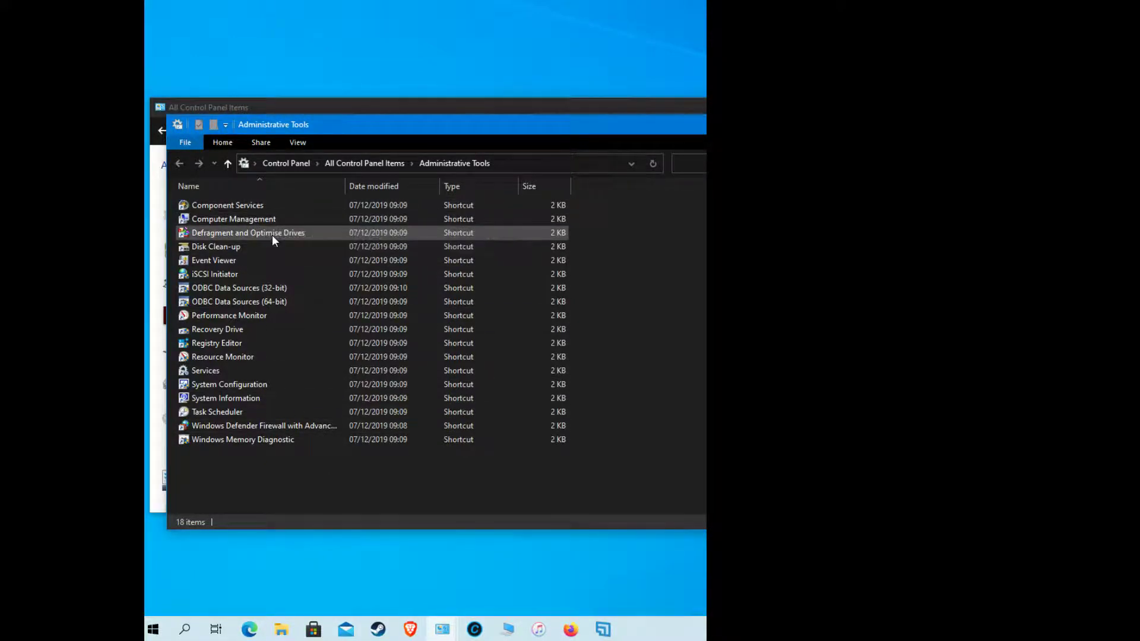
pyautogui.moveTo(279, 233)
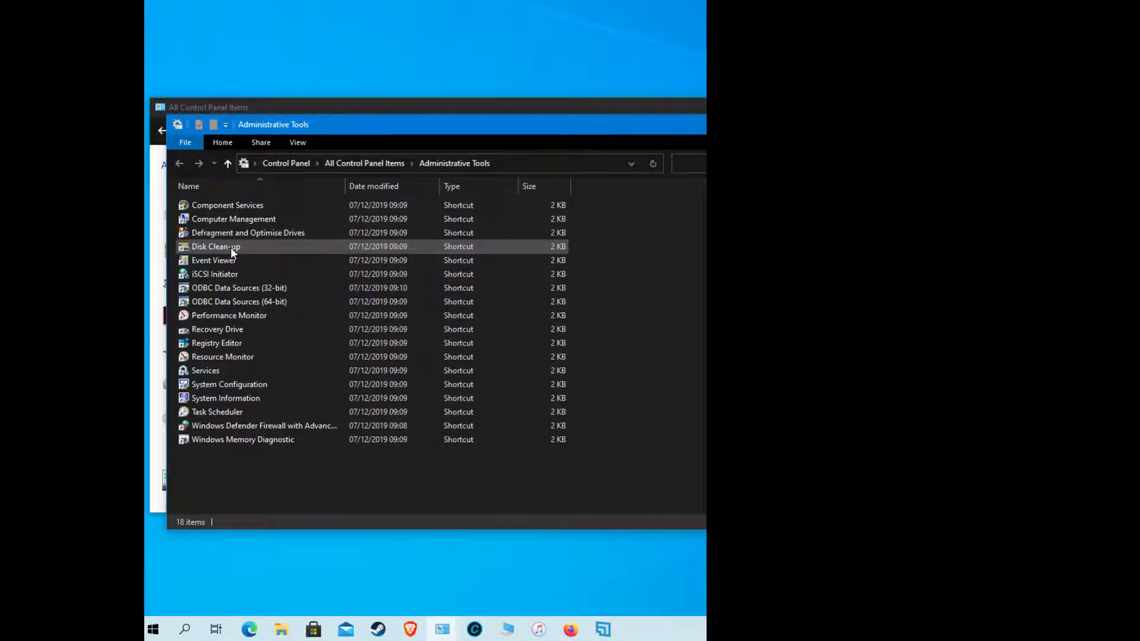
pyautogui.moveTo(231, 247)
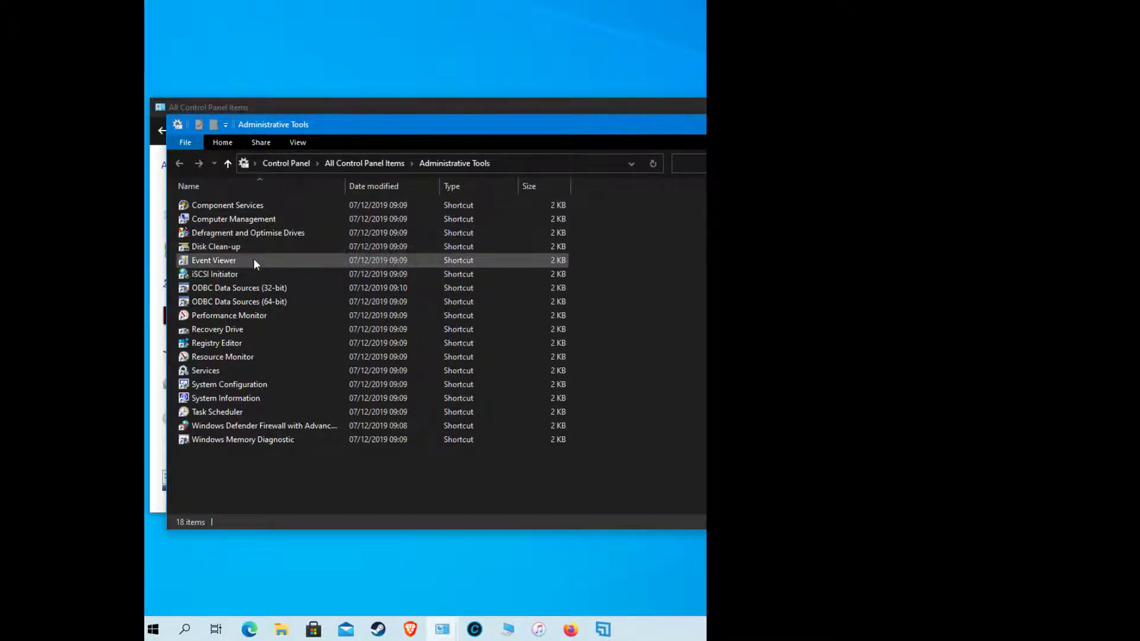
pyautogui.click(254, 262)
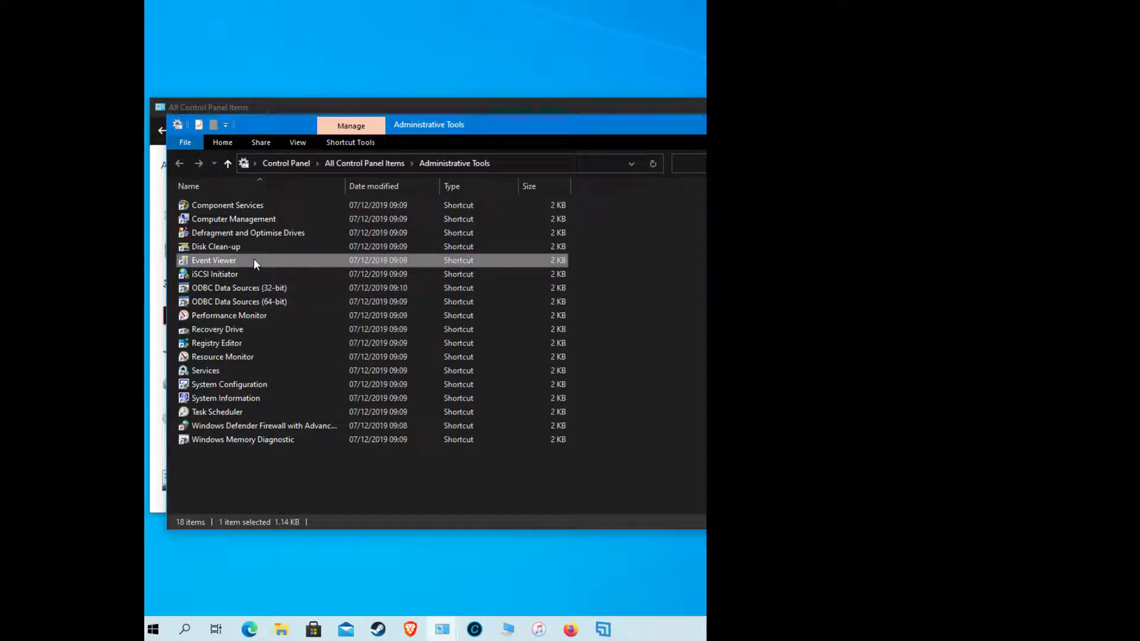
# - Open Event Viewer, examine a warning in the System log under Windows Logs, and close it
pyautogui.doubleClick(254, 259)
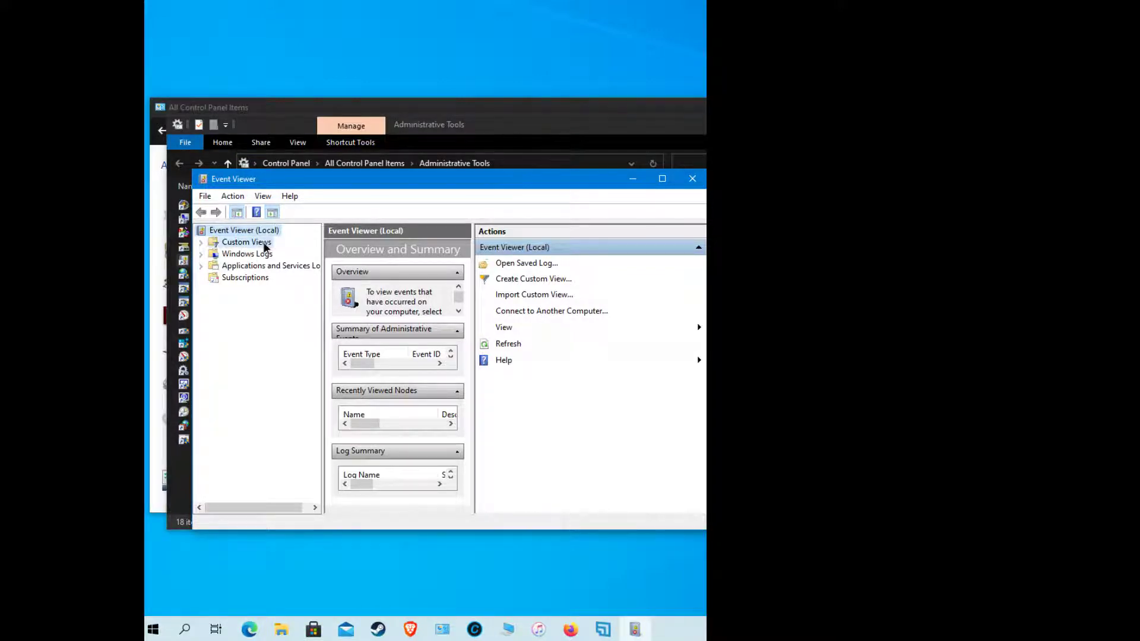
pyautogui.click(246, 242)
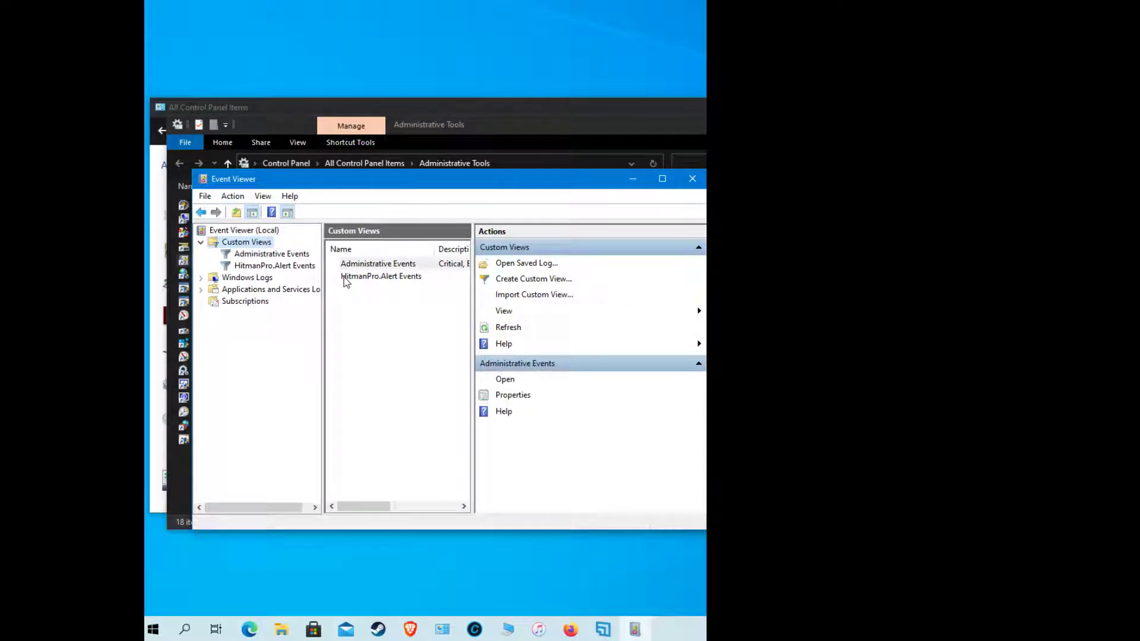
pyautogui.doubleClick(254, 279)
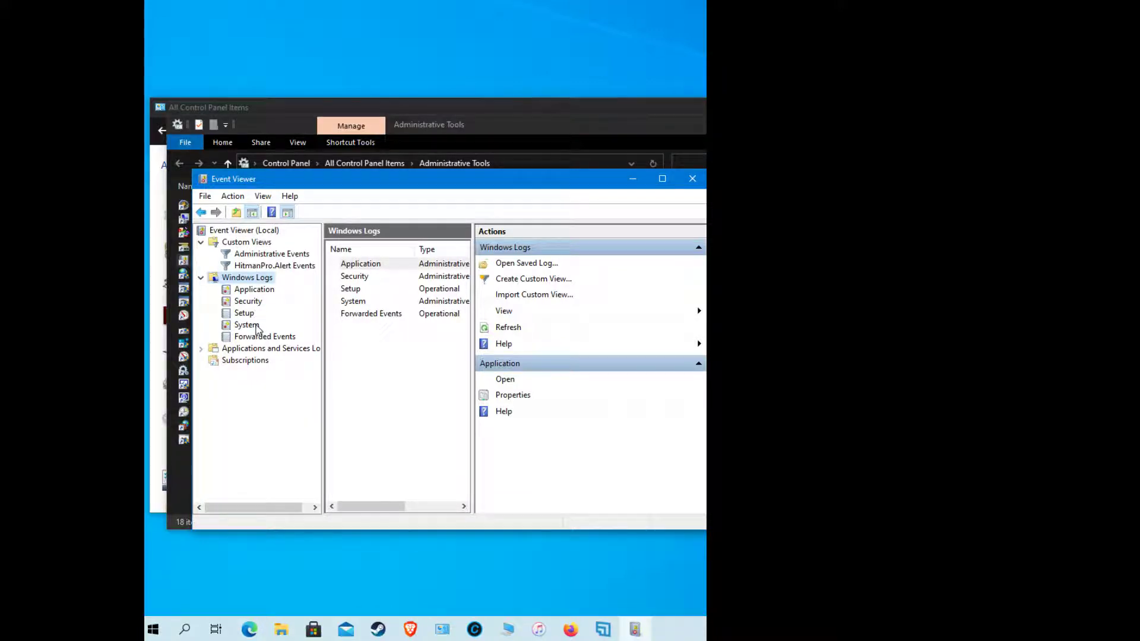
pyautogui.click(257, 329)
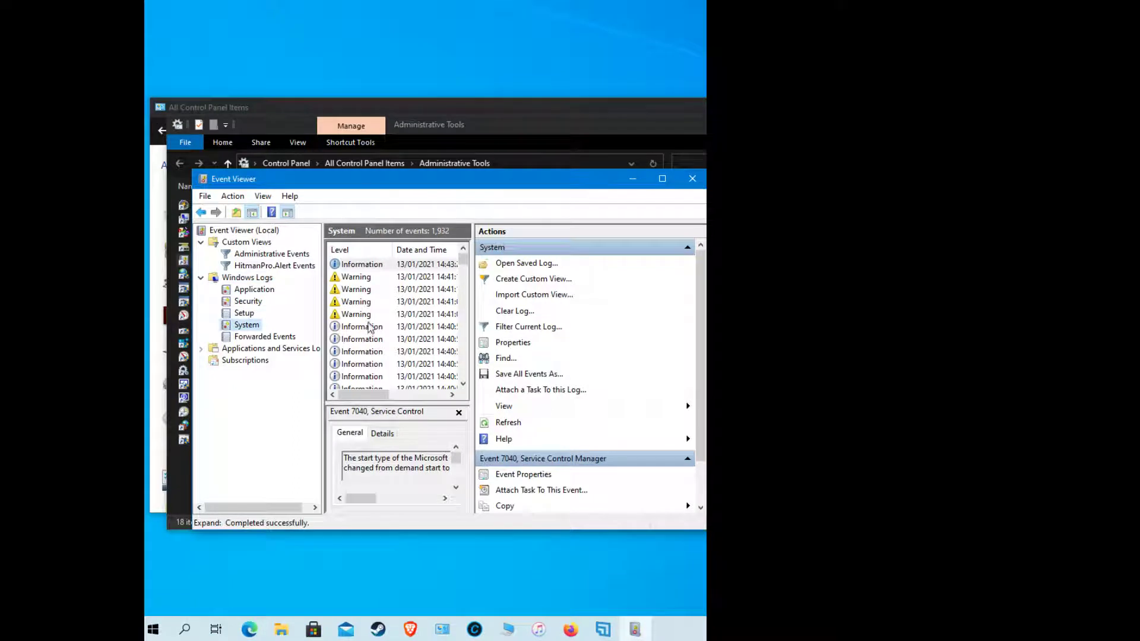
pyautogui.click(369, 315)
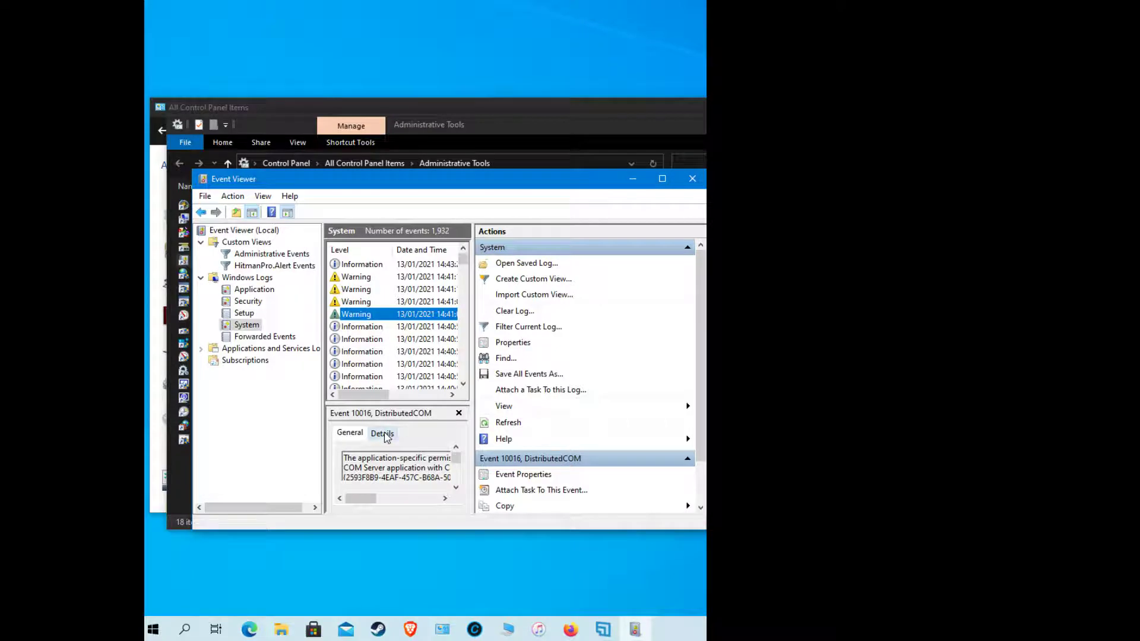
pyautogui.moveTo(373, 395)
pyautogui.mouseDown()
pyautogui.moveTo(432, 403)
pyautogui.moveTo(374, 403)
pyautogui.mouseUp()
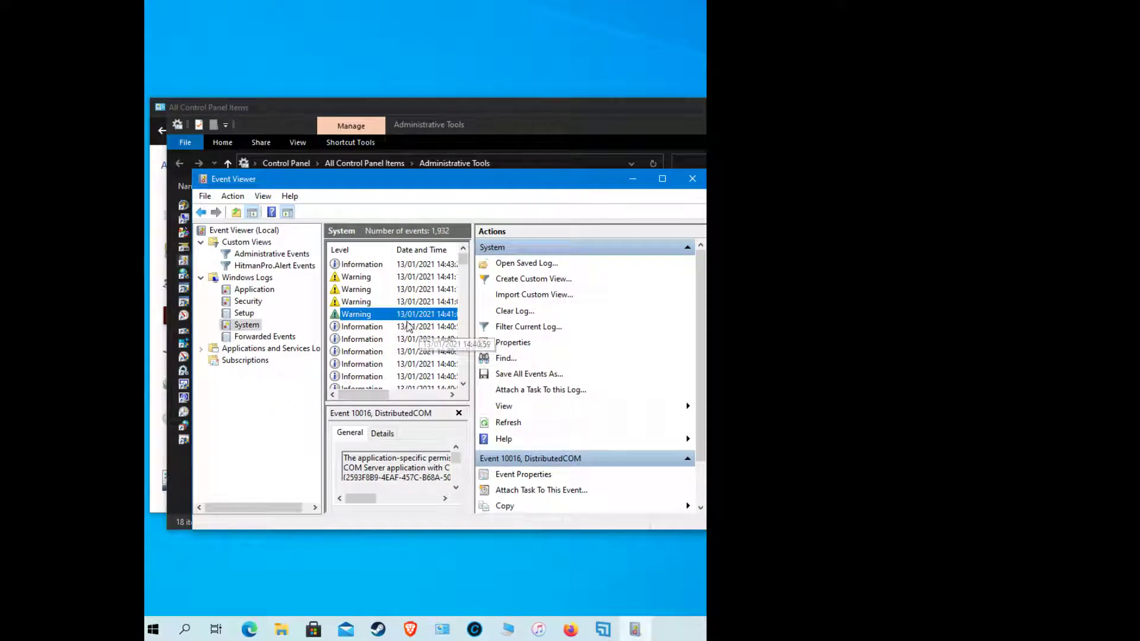
pyautogui.click(692, 178)
# - Try to launch iSCSI Initiator from Administrative Tools and dismiss its service start prompt
pyautogui.doubleClick(241, 273)
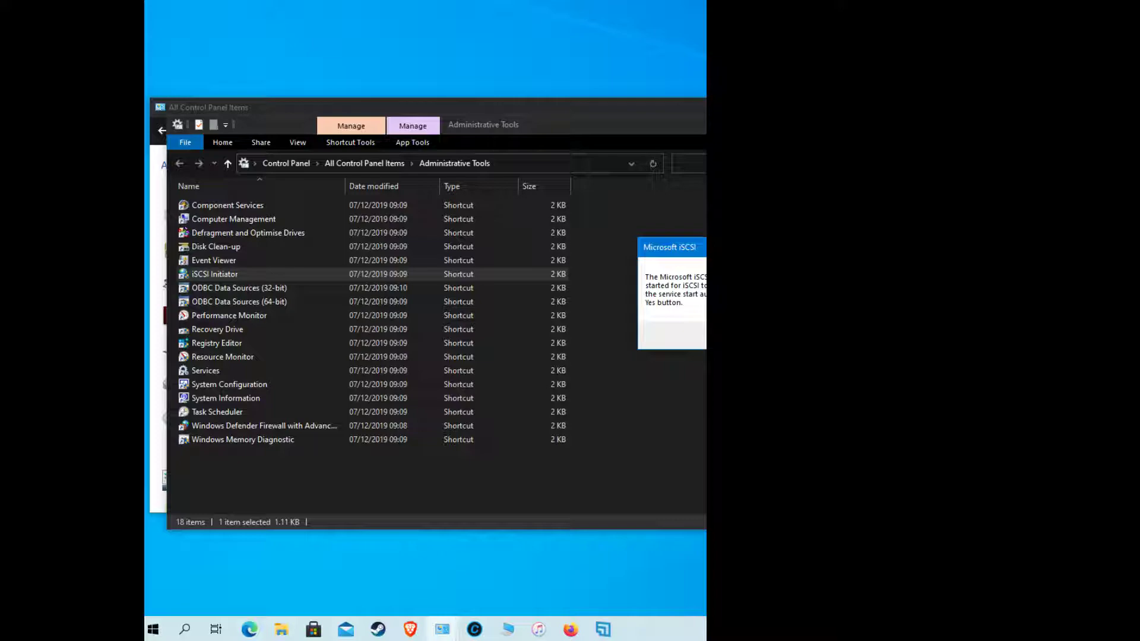
pyautogui.press('Return')
pyautogui.click(390, 390)
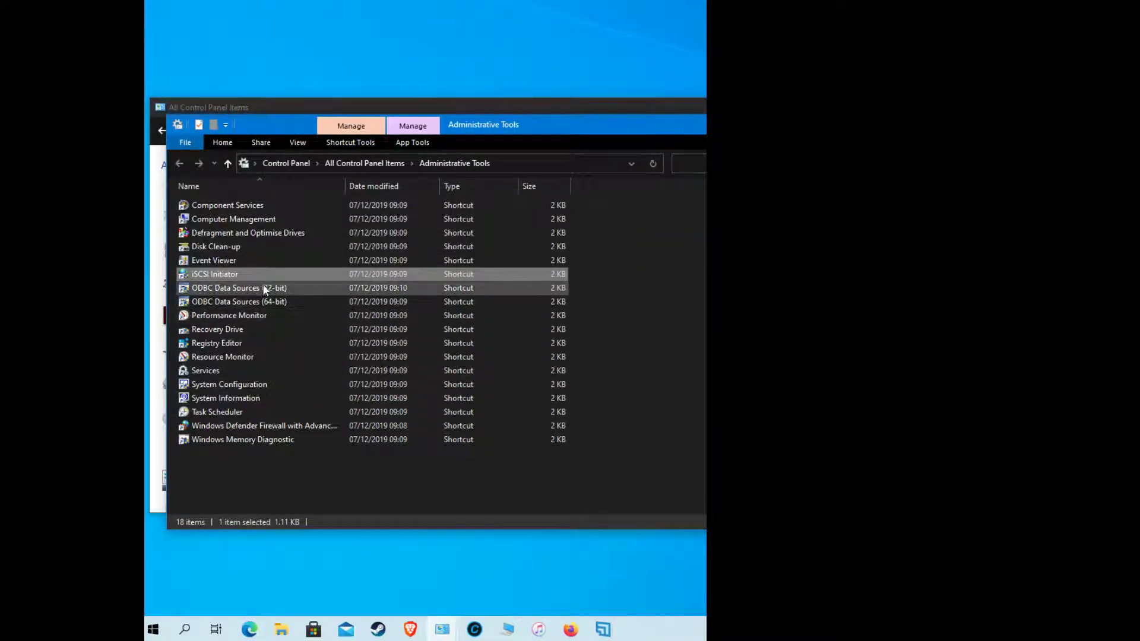
# - Open Performance Monitor from Administrative Tools and examine the live processor time graph and the data collector sets
pyautogui.doubleClick(265, 315)
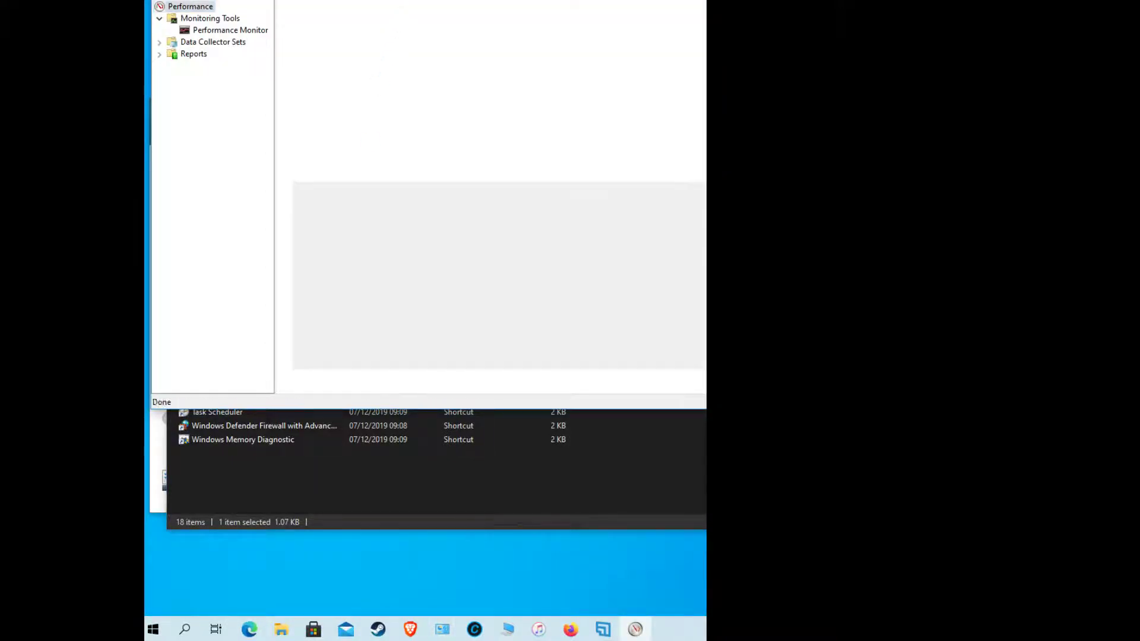
pyautogui.moveTo(416, 1); pyautogui.dragTo(472, 95)
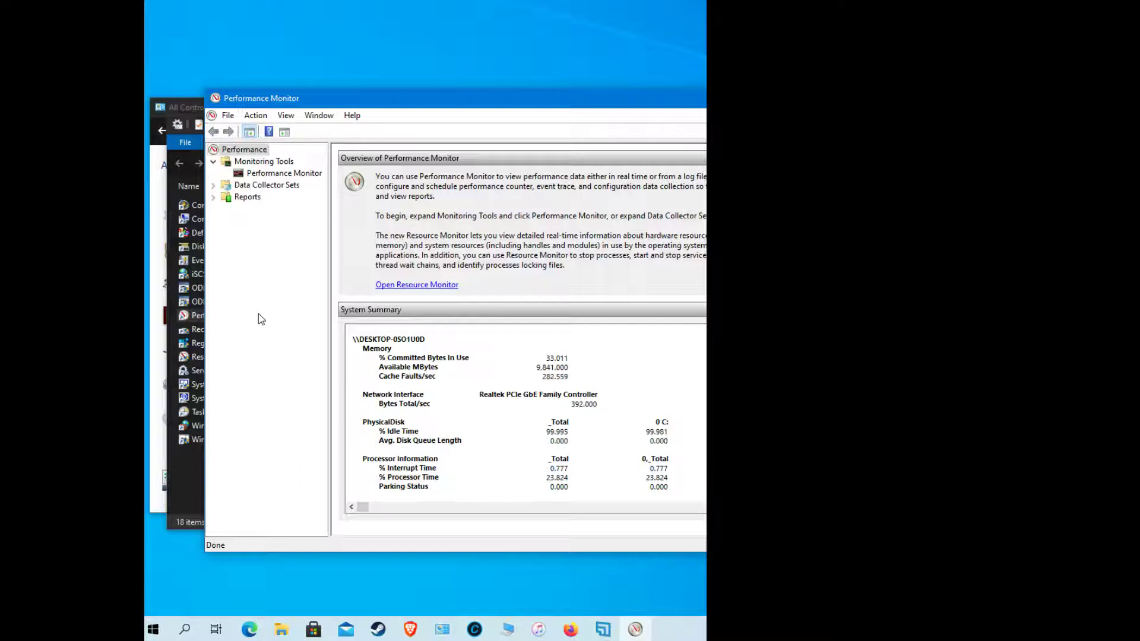
pyautogui.click(302, 180)
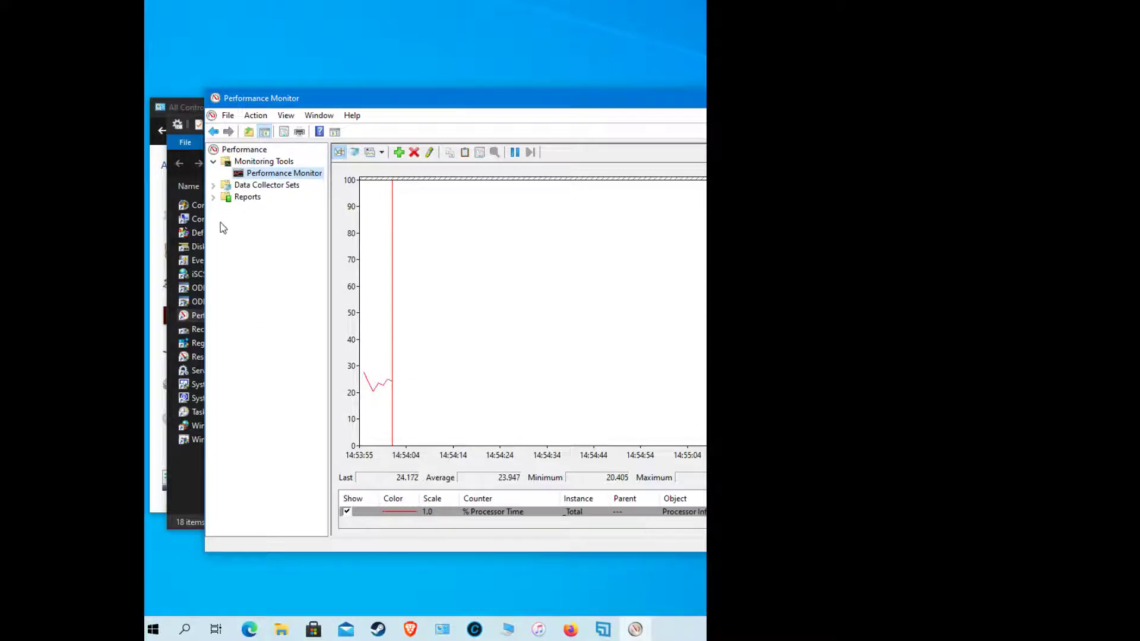
pyautogui.click(286, 186)
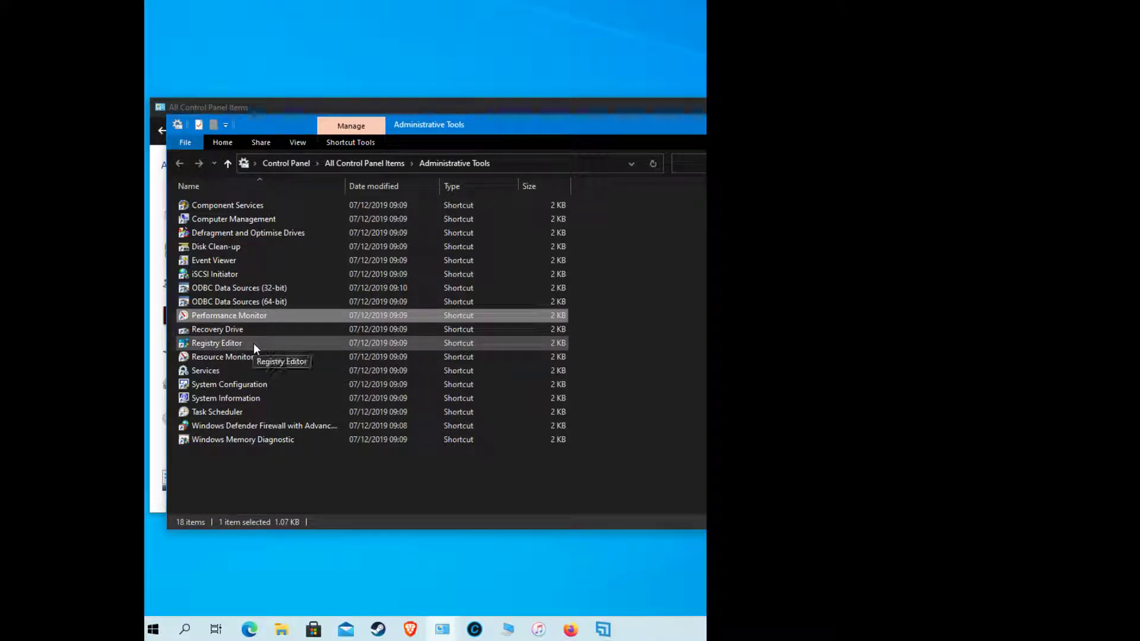
# - Open and close Registry Editor from its shortcut, and search Windows for regedit without launching the match
pyautogui.doubleClick(254, 343)
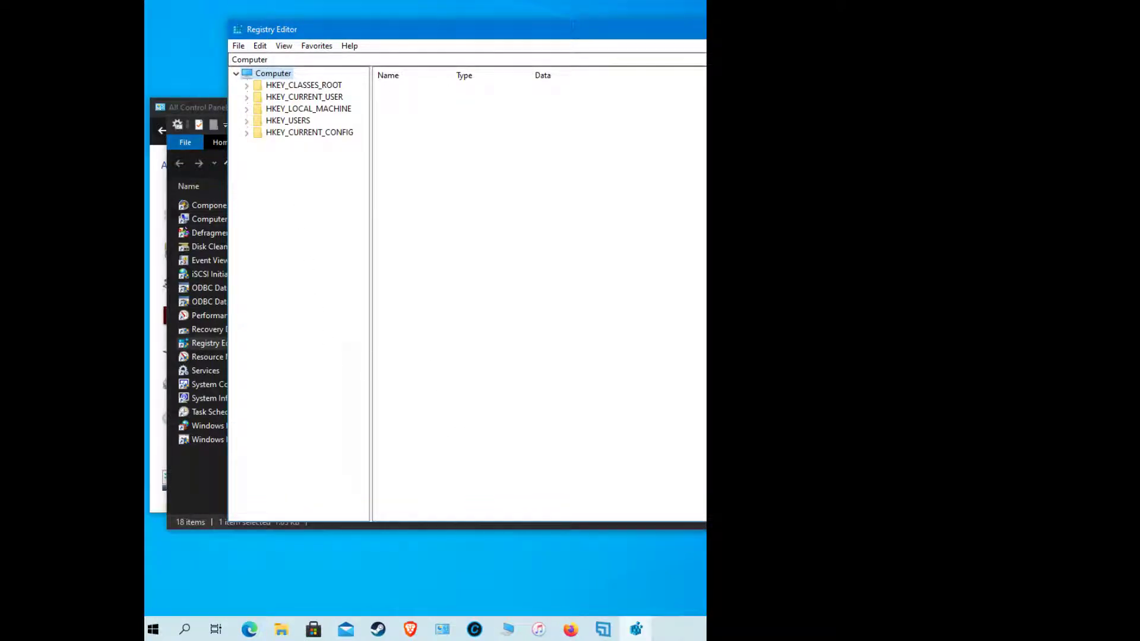
pyautogui.hotkey('alt', 'F4')
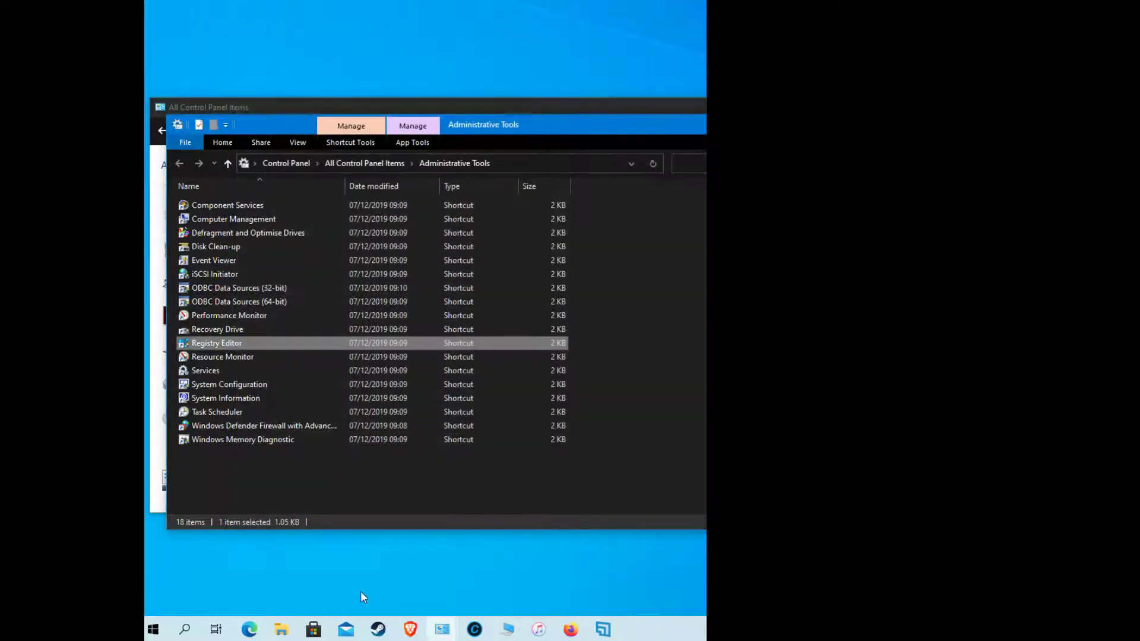
pyautogui.click(185, 630)
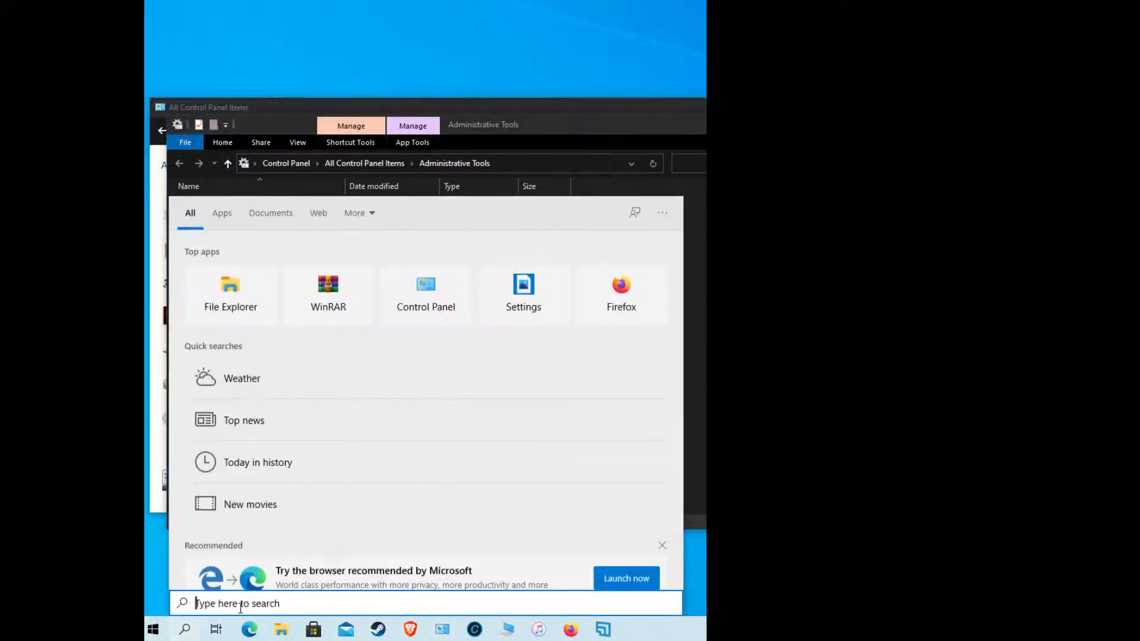
pyautogui.write('re')
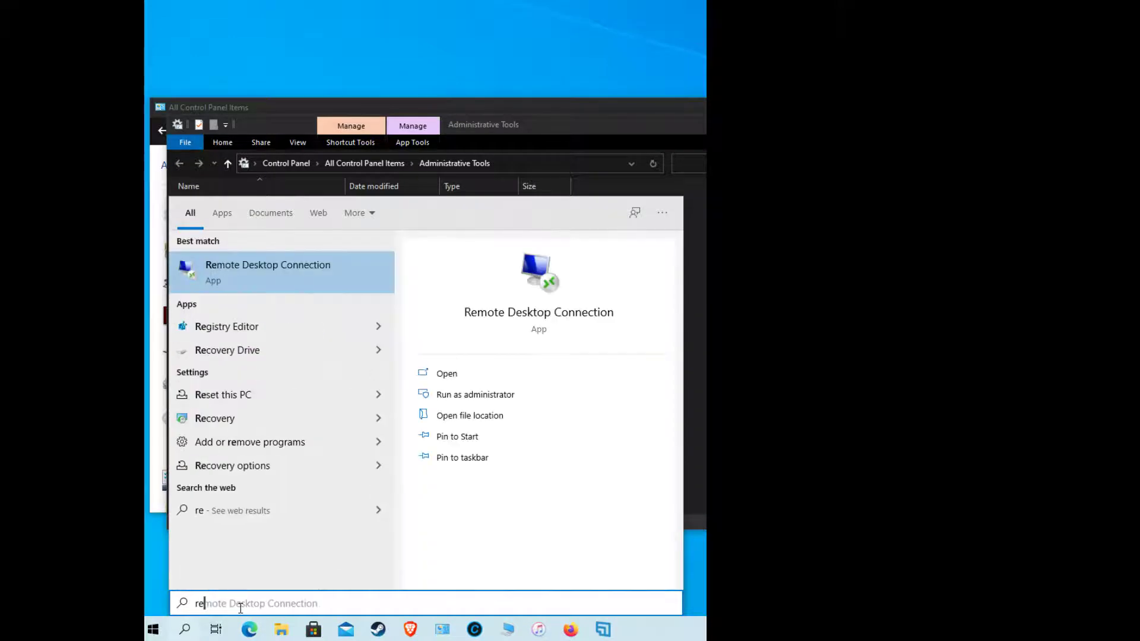
pyautogui.write('gedit')
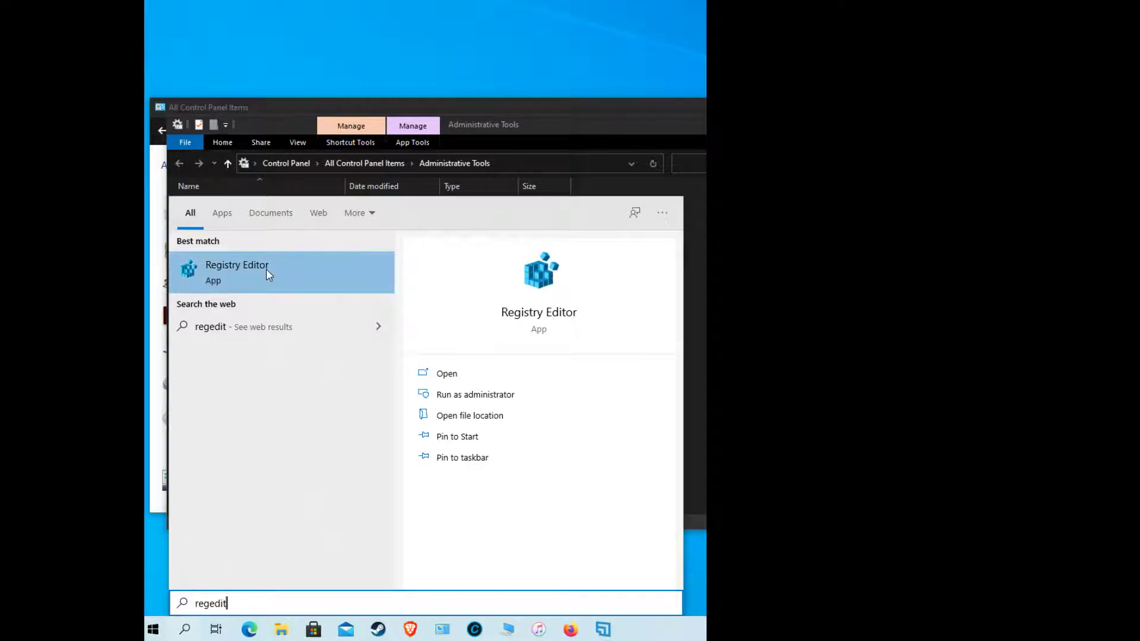
pyautogui.press('Escape')
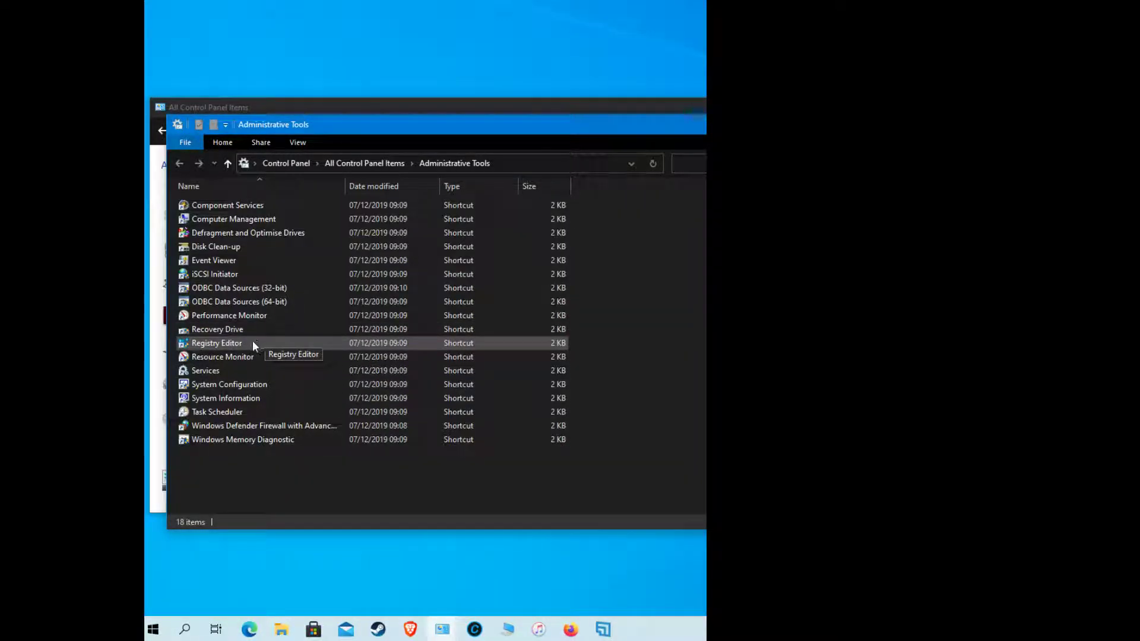
# - Launch Registry Editor again from Administrative Tools and move its window fully into view
pyautogui.click(158, 446)
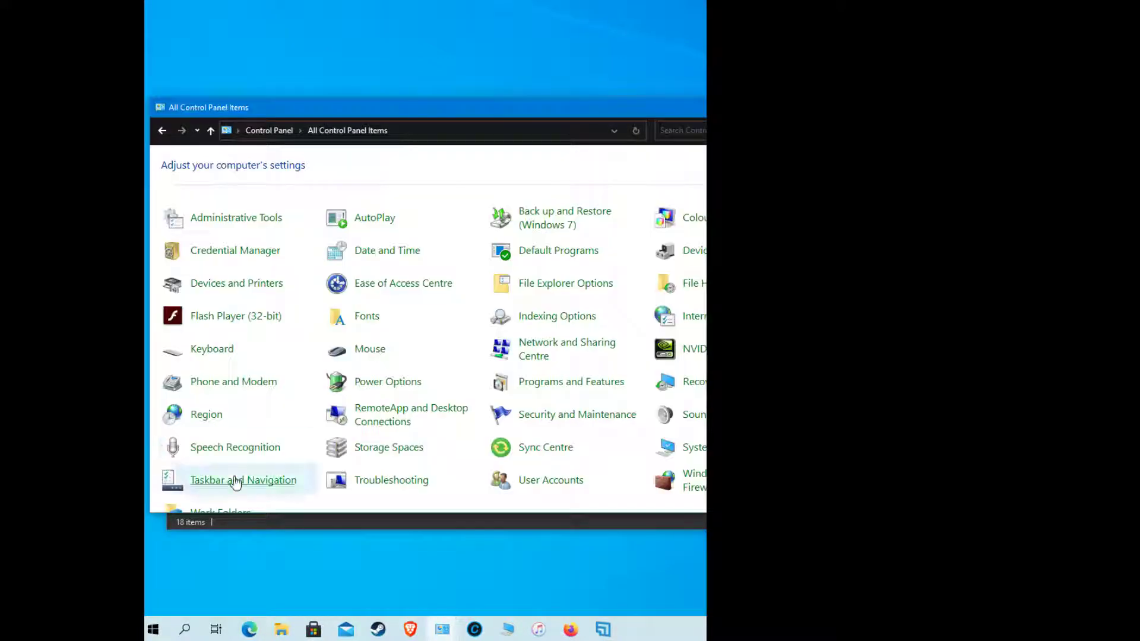
pyautogui.click(383, 525)
pyautogui.doubleClick(283, 342)
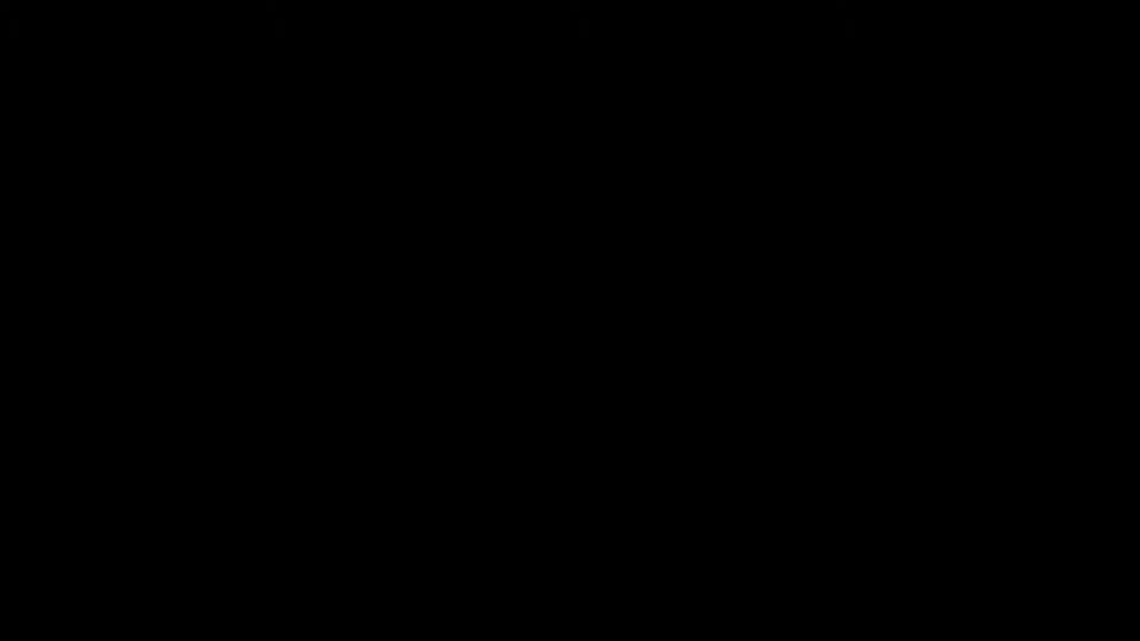
pyautogui.click(454, 379)
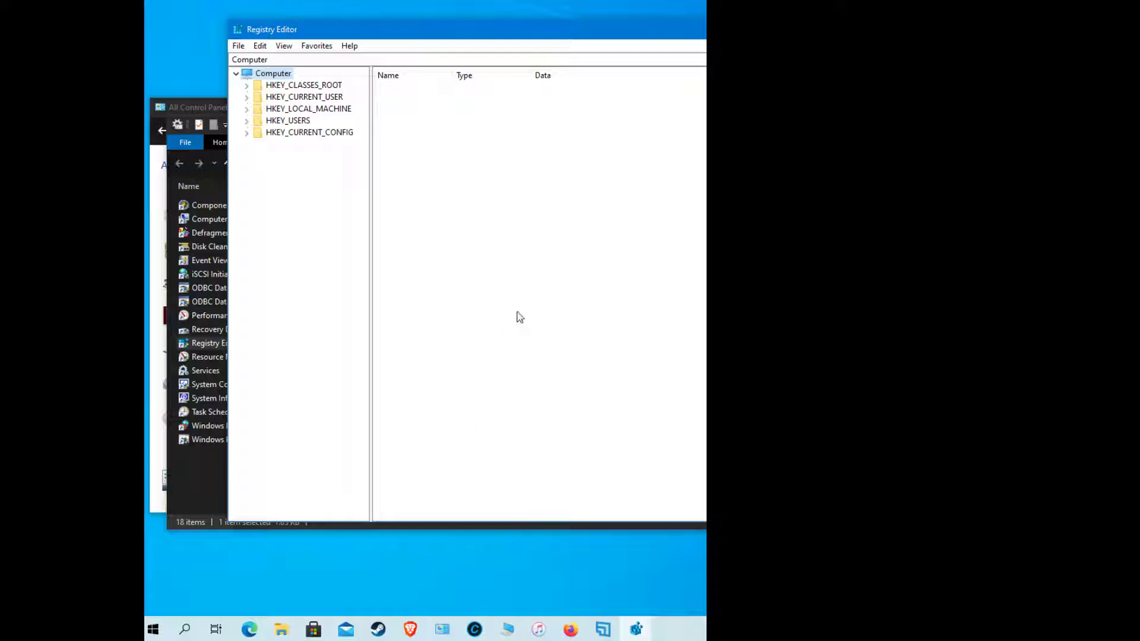
pyautogui.moveTo(483, 39); pyautogui.dragTo(473, 97)
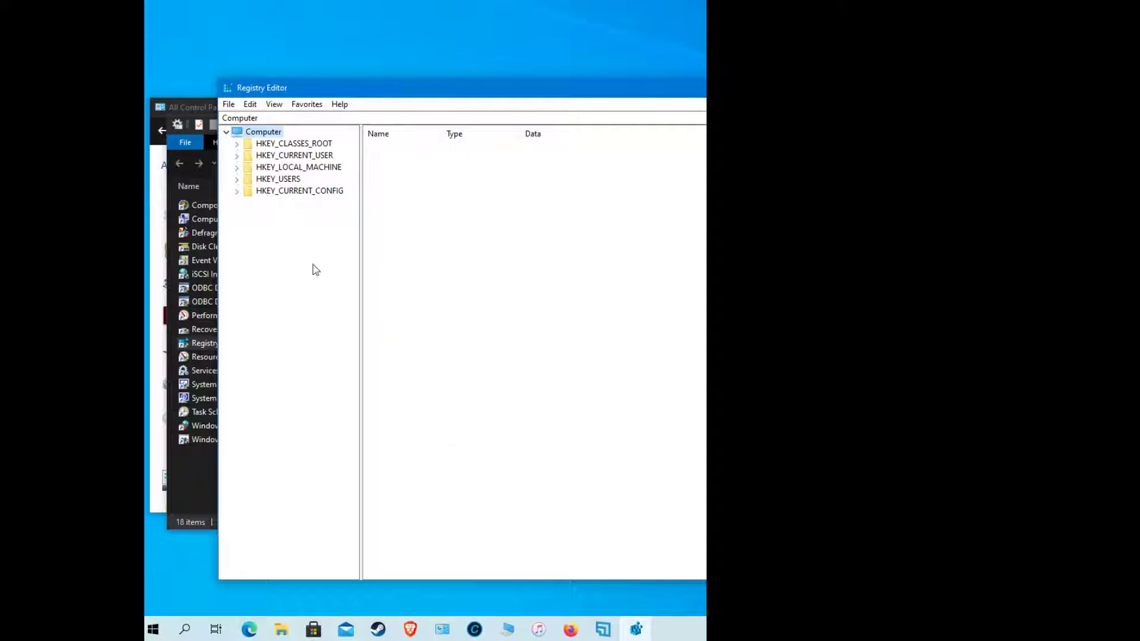
# - Expand the SOFTWARE key under HKEY_LOCAL_MACHINE and look through its subkeys for installed programs
pyautogui.click(237, 167)
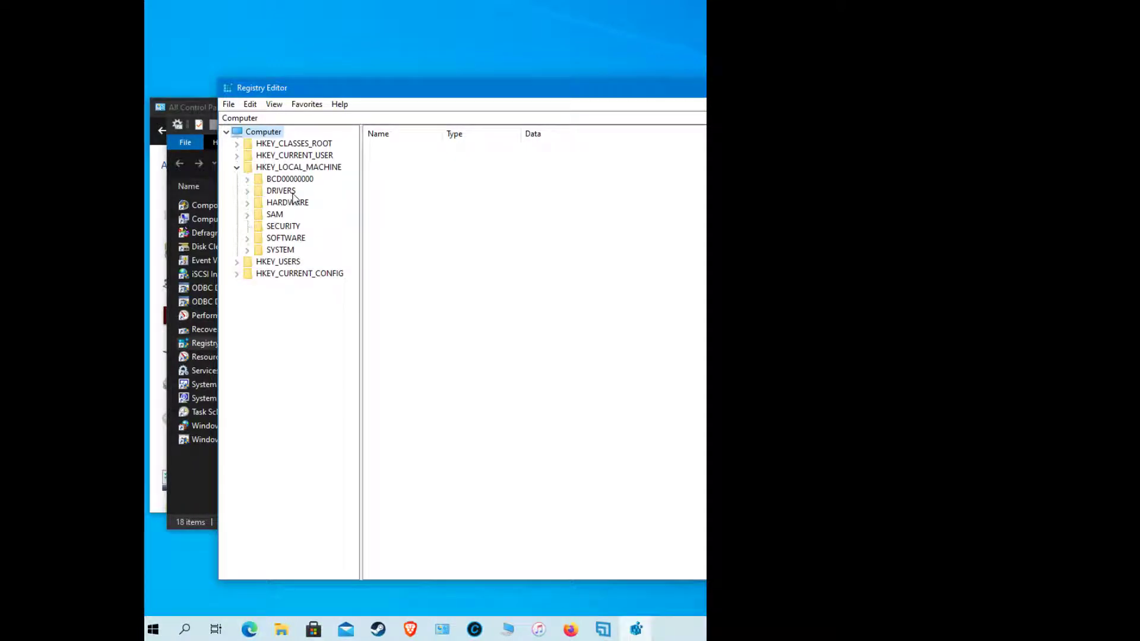
pyautogui.click(247, 238)
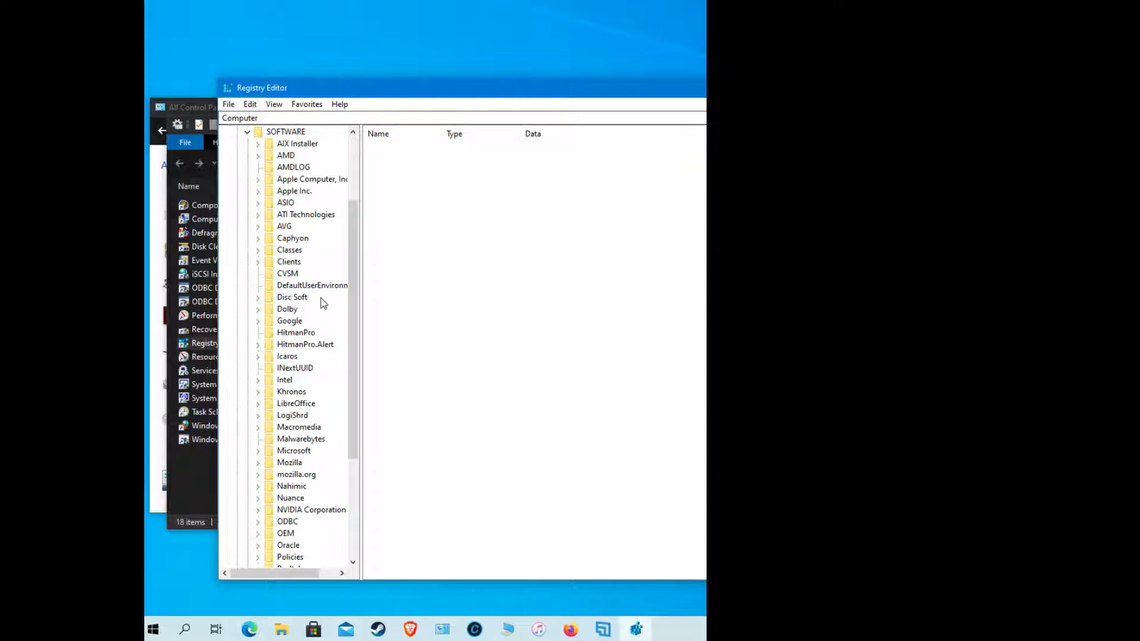
pyautogui.scroll(-1, 324, 296)
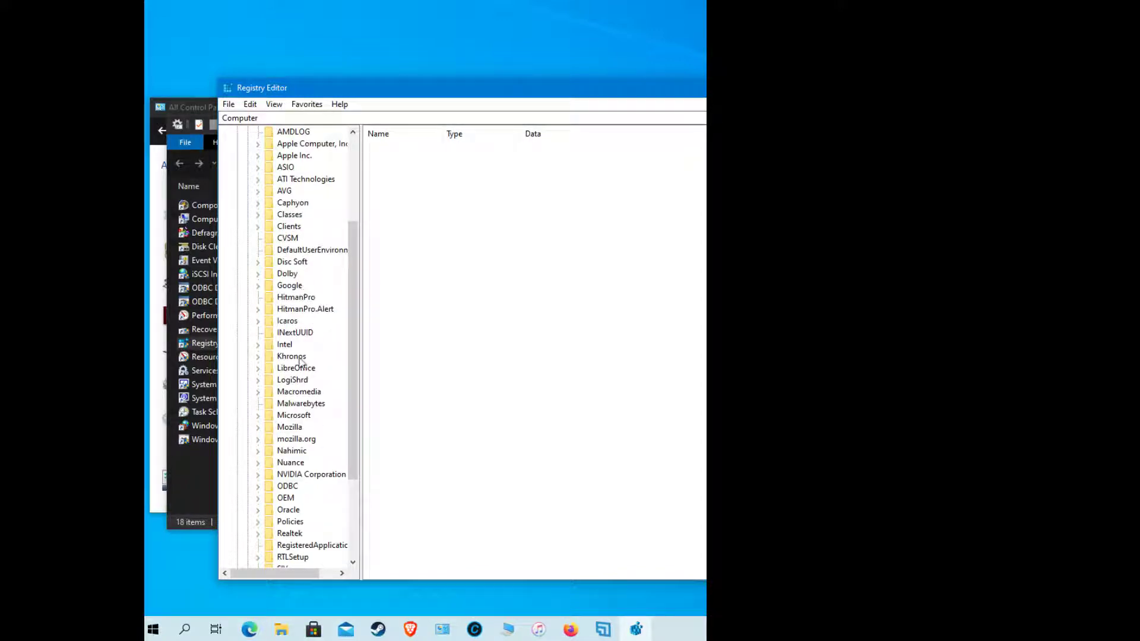
pyautogui.scroll(-2, 318, 371)
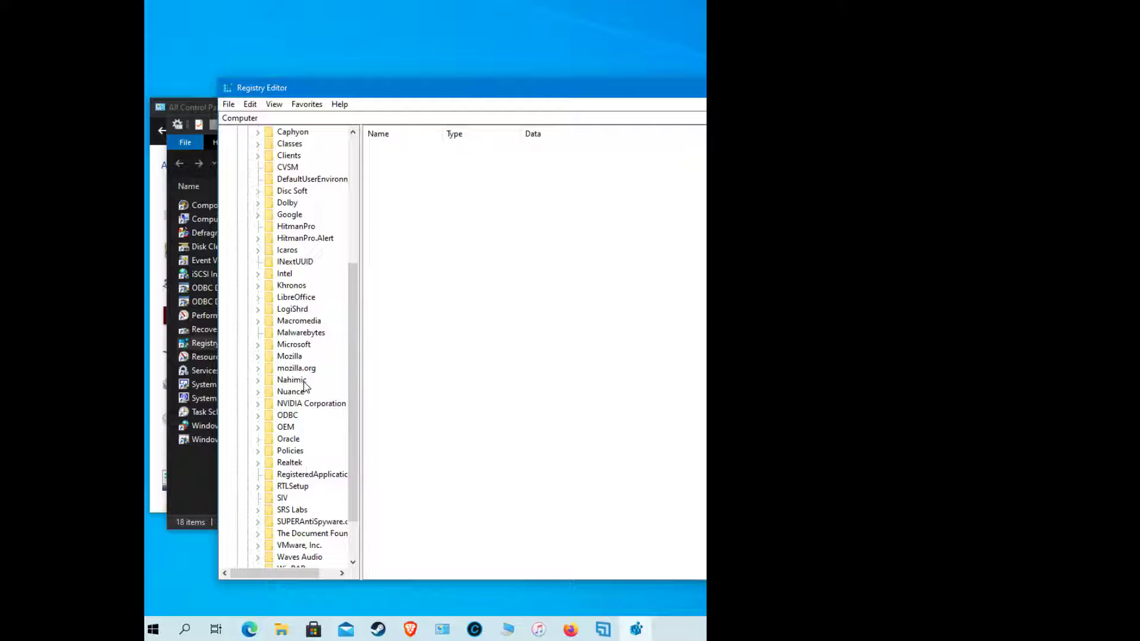
pyautogui.scroll(-1, 304, 383)
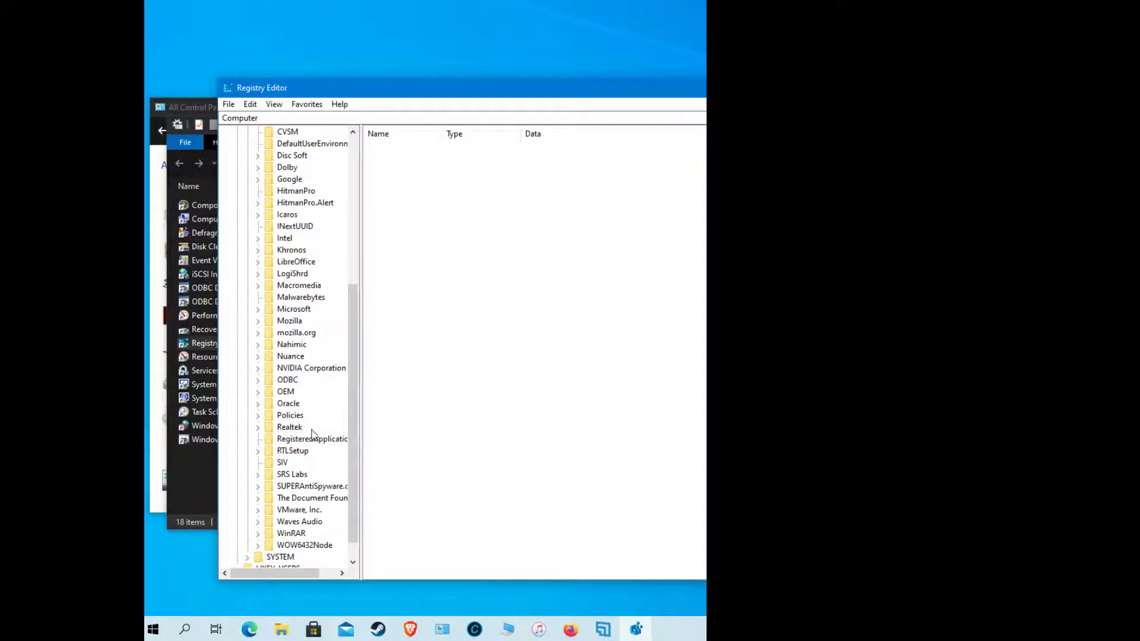
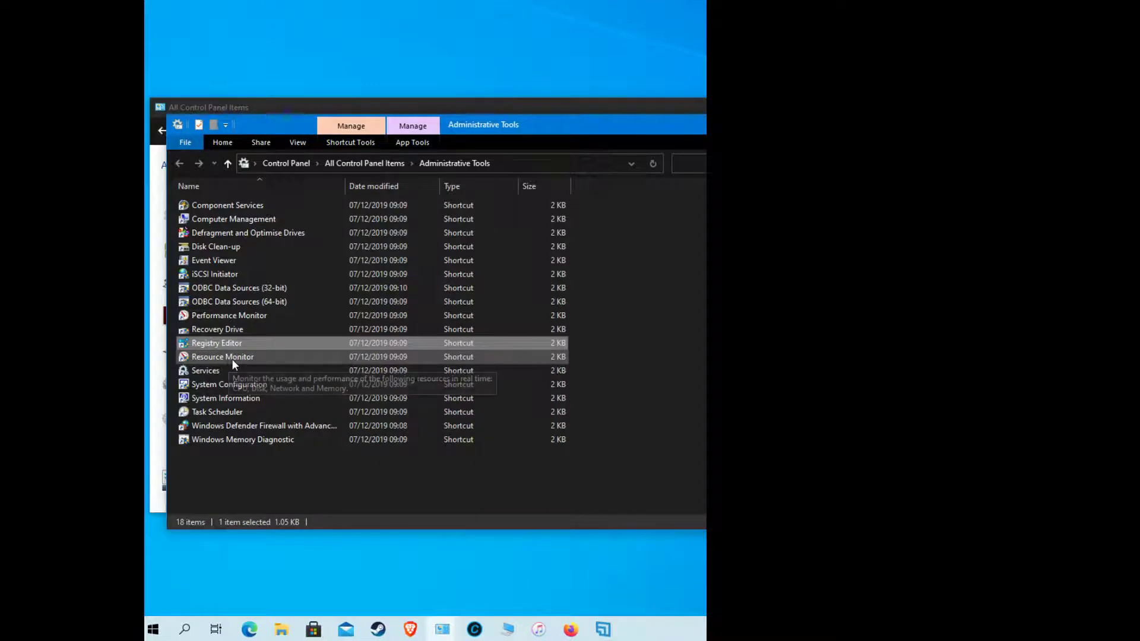
# - Open Resource Monitor, browse the CPU process list, and check the process actions available for dllhost.exe
pyautogui.doubleClick(232, 359)
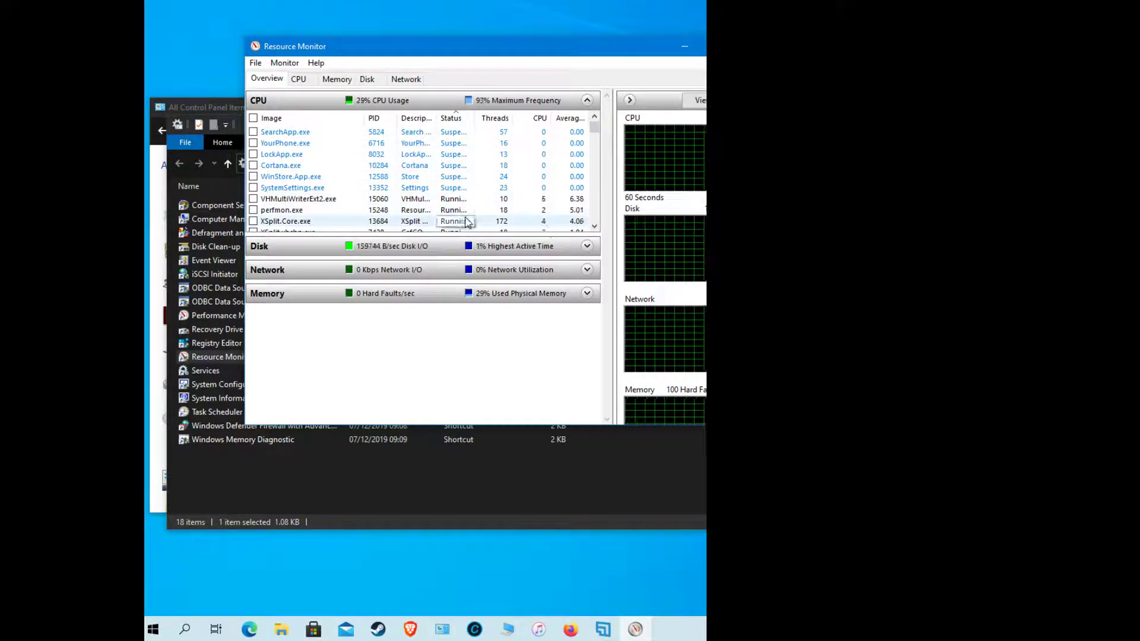
pyautogui.moveTo(594, 127); pyautogui.dragTo(605, 229)
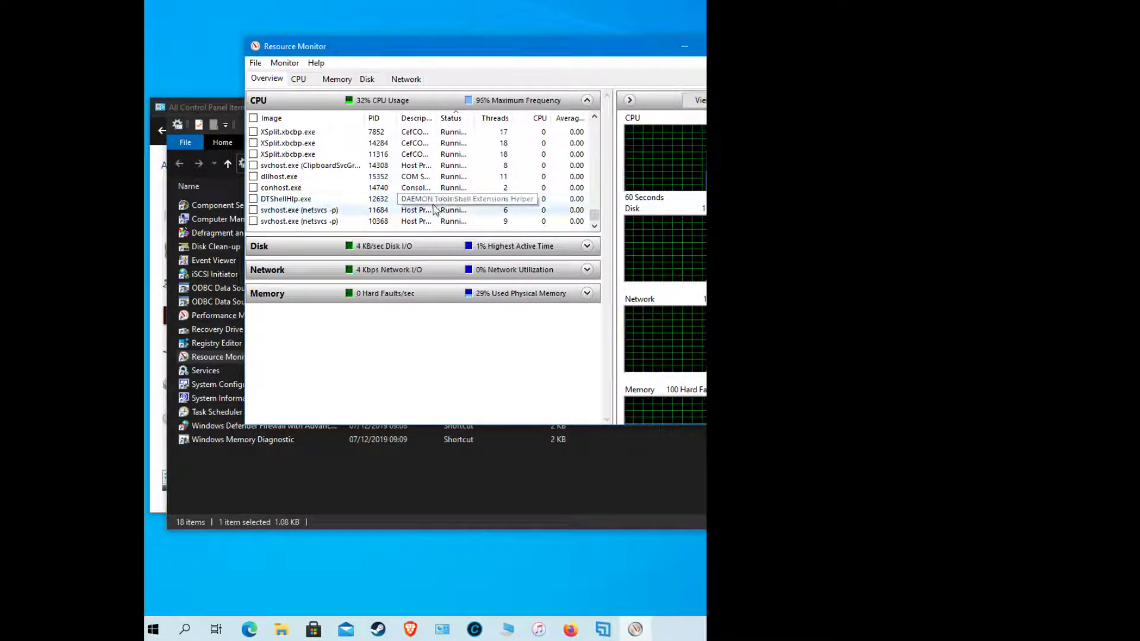
pyautogui.click(348, 178)
pyautogui.rightClick(348, 179)
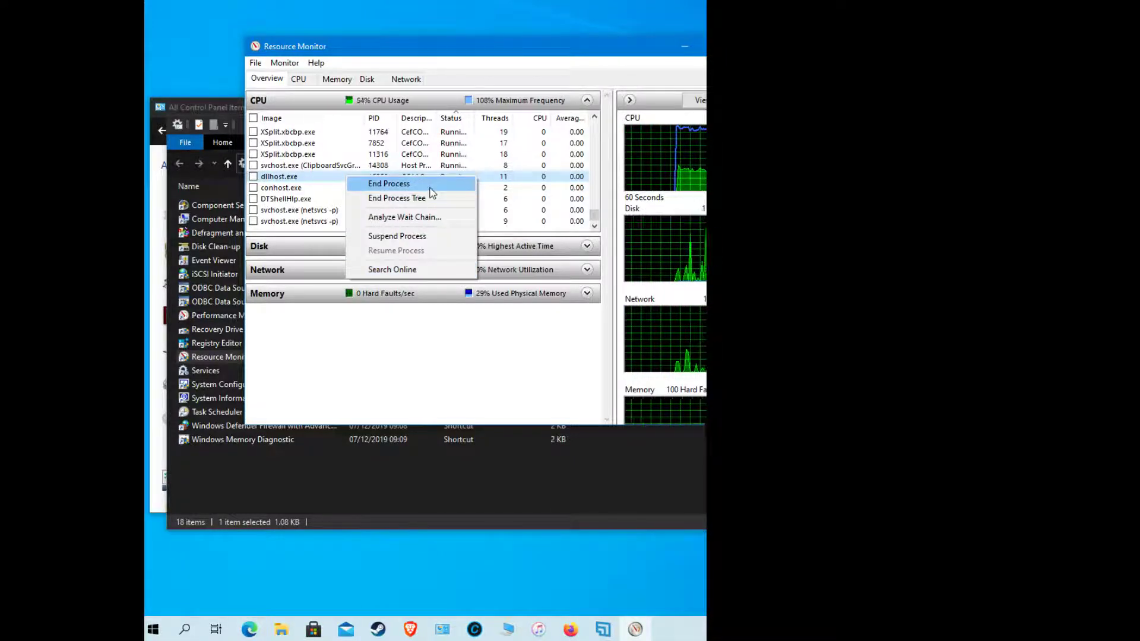
# - Expand the Disk section of the Resource Monitor overview, and examine the detailed CPU, disk and network activity
pyautogui.click(306, 242)
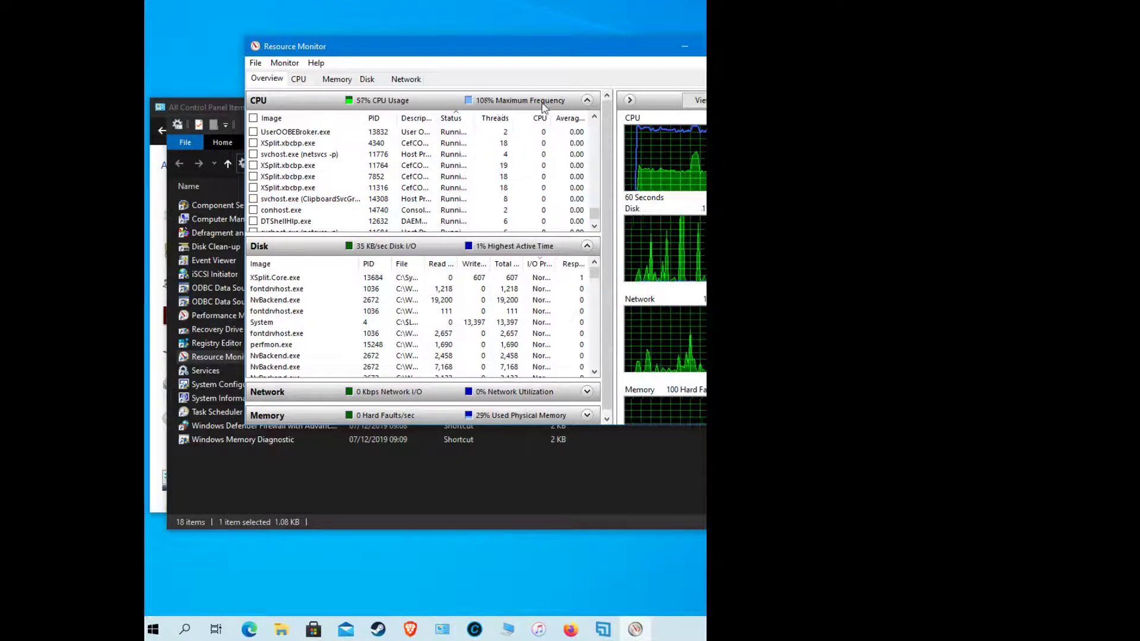
pyautogui.click(297, 80)
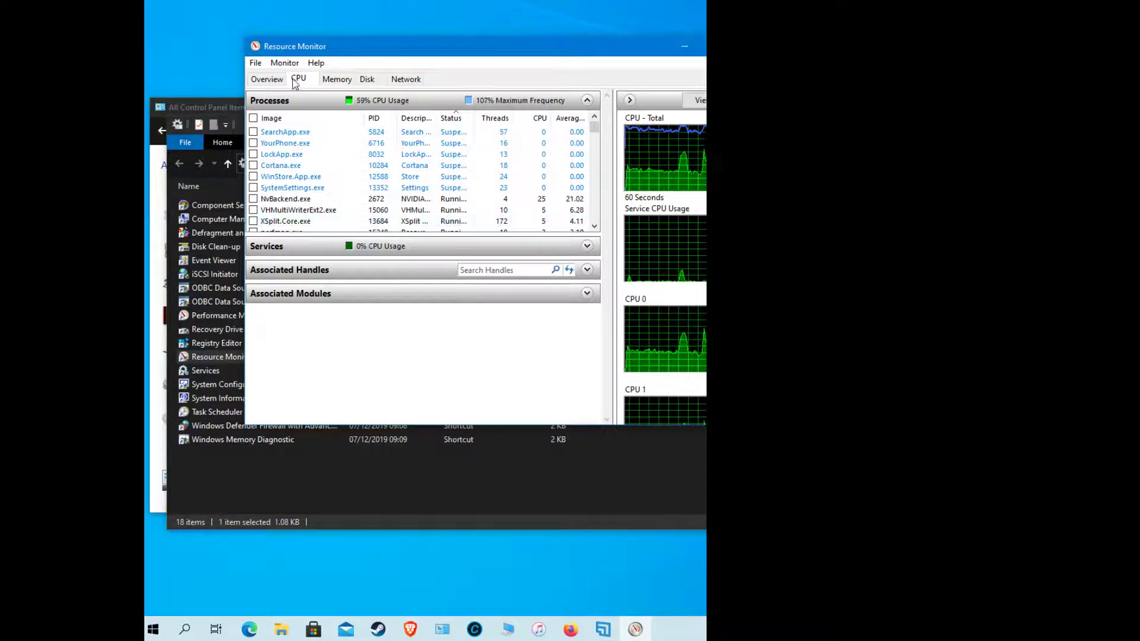
pyautogui.click(368, 82)
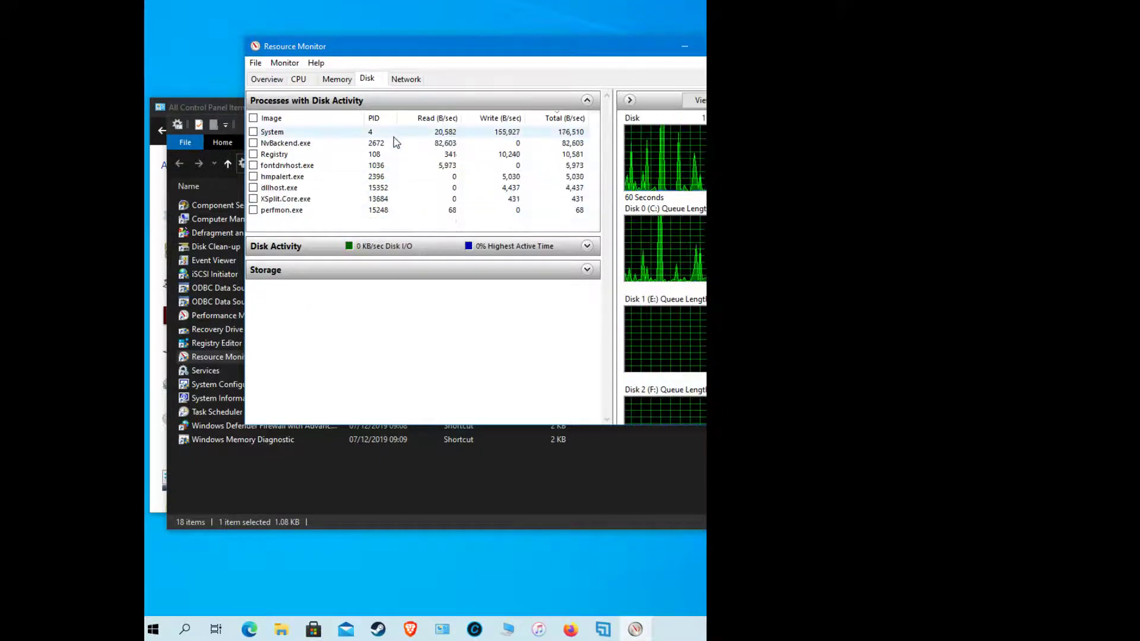
pyautogui.click(406, 79)
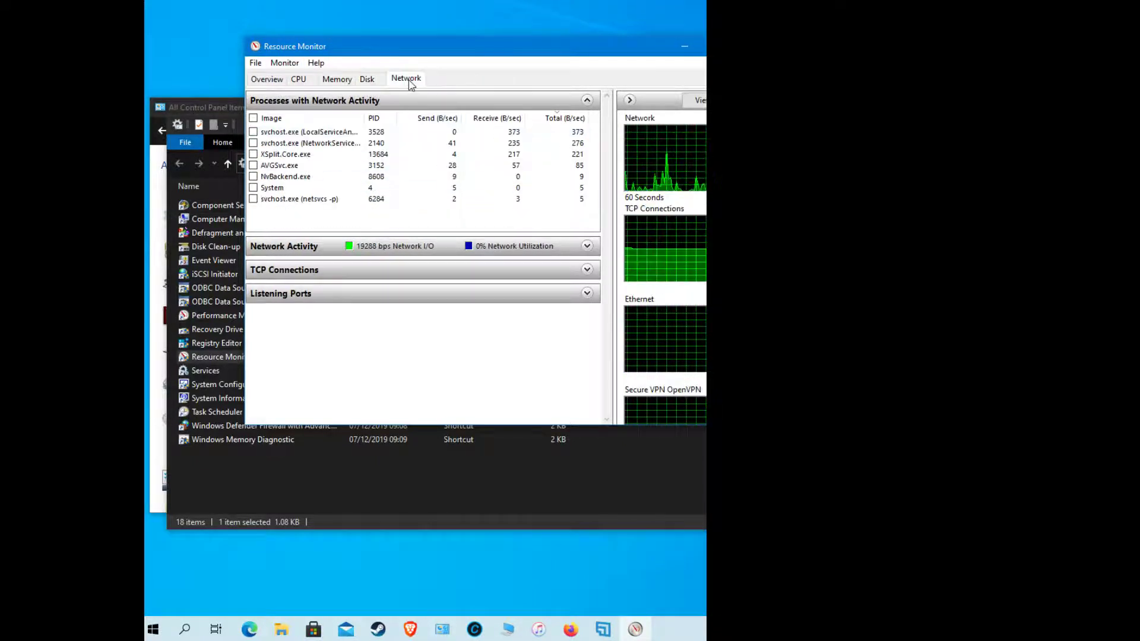
# - Review Resource Monitor's disk activity, overview graphs and physical memory usage, and close Resource Monitor
pyautogui.click(368, 80)
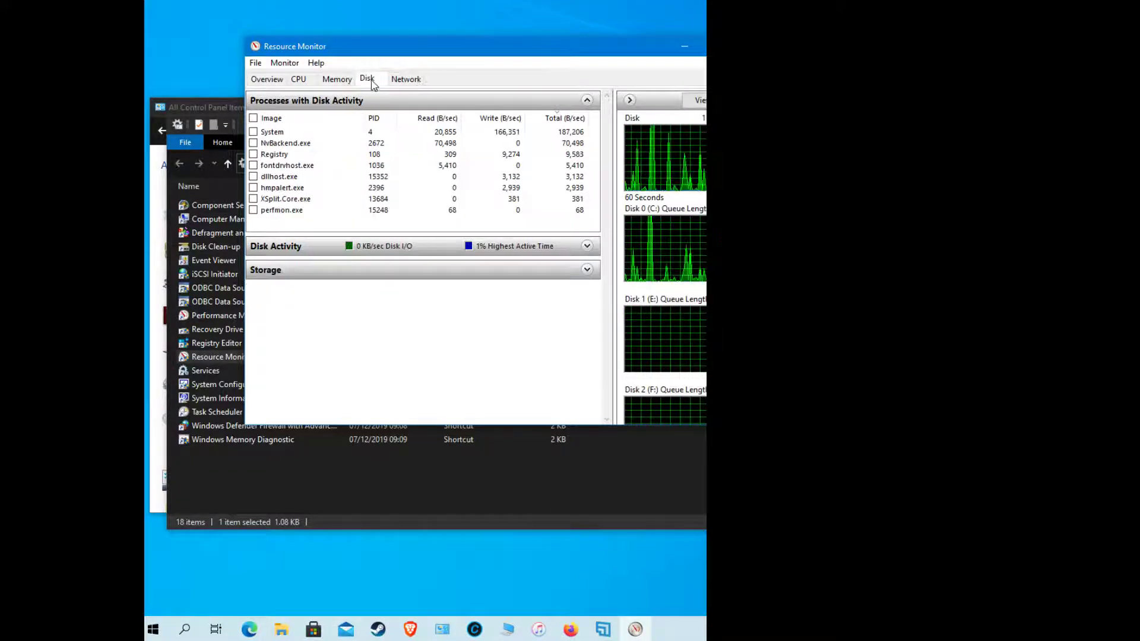
pyautogui.click(267, 80)
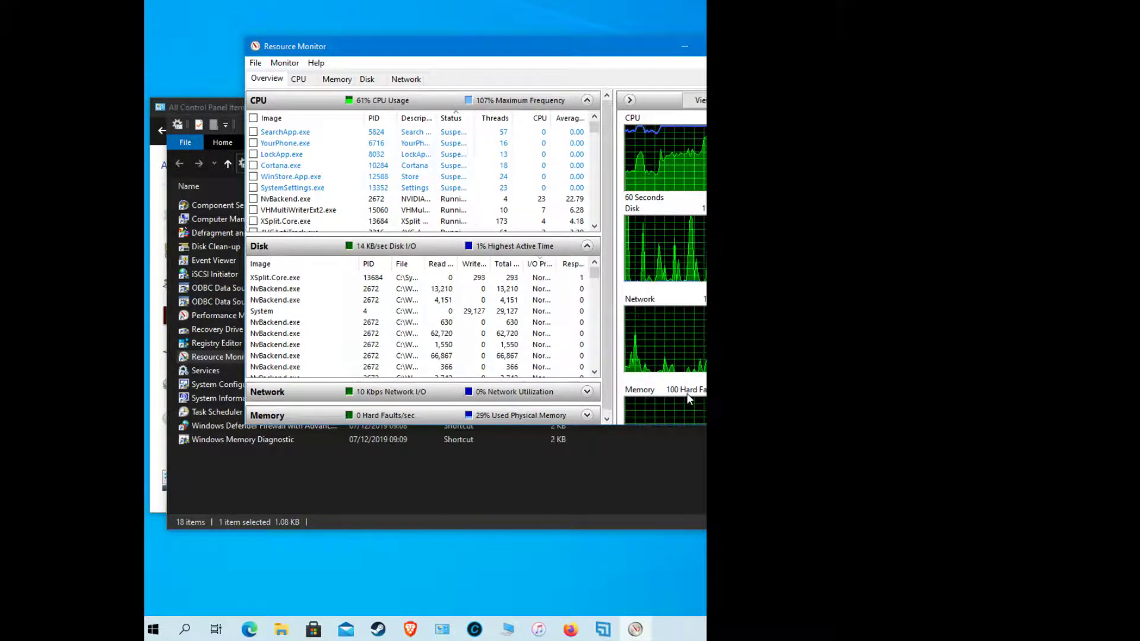
pyautogui.scroll(-3, 682, 374)
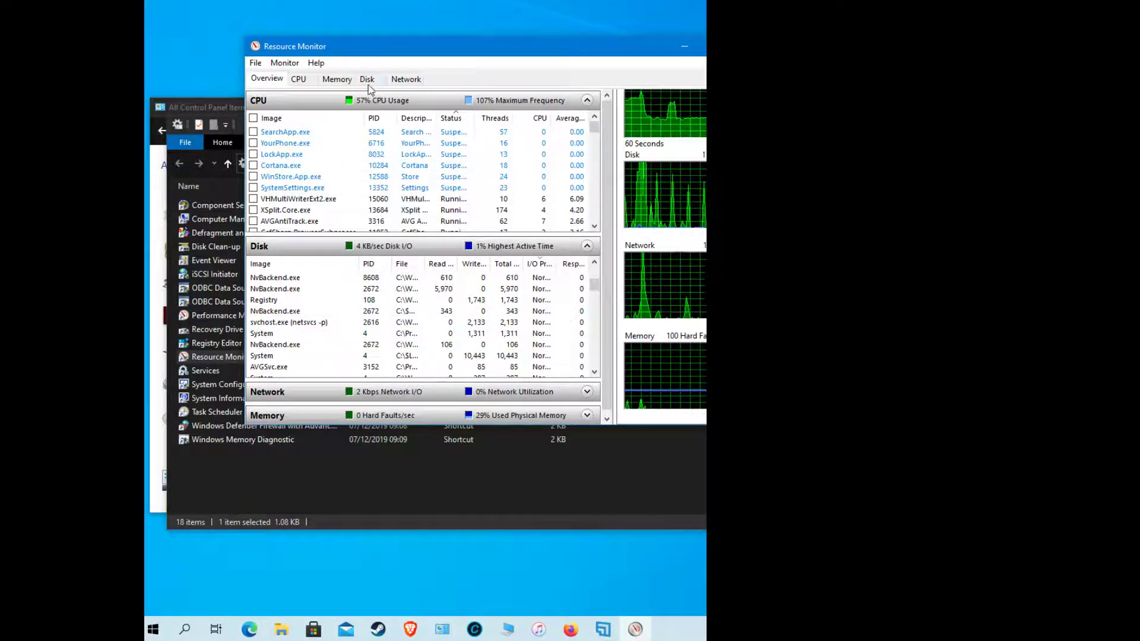
pyautogui.click(334, 82)
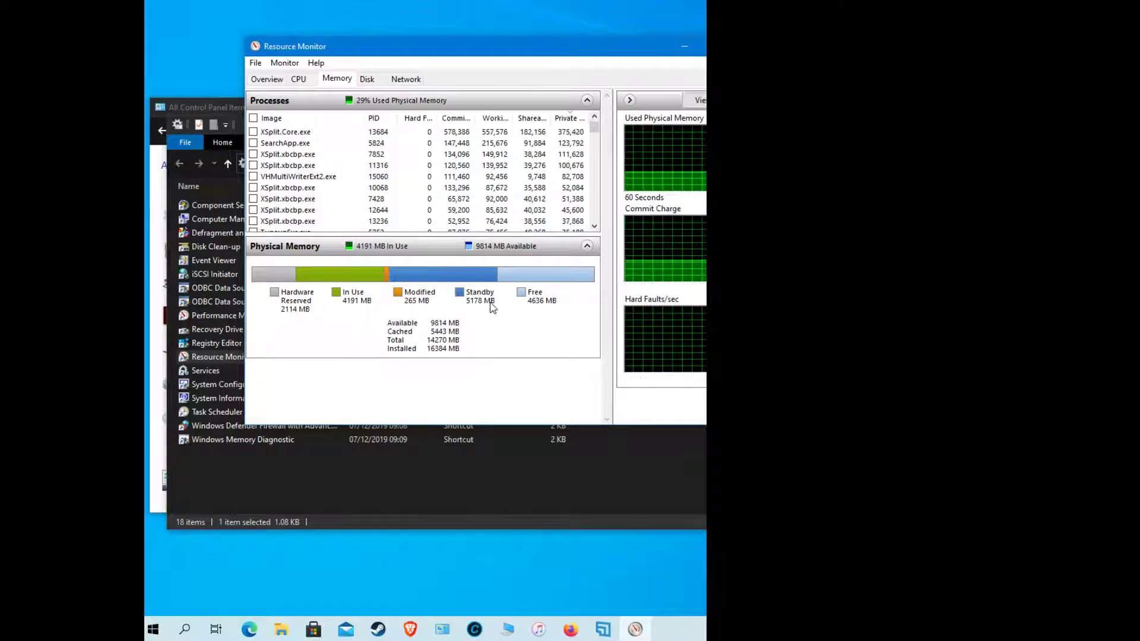
pyautogui.moveTo(528, 307)
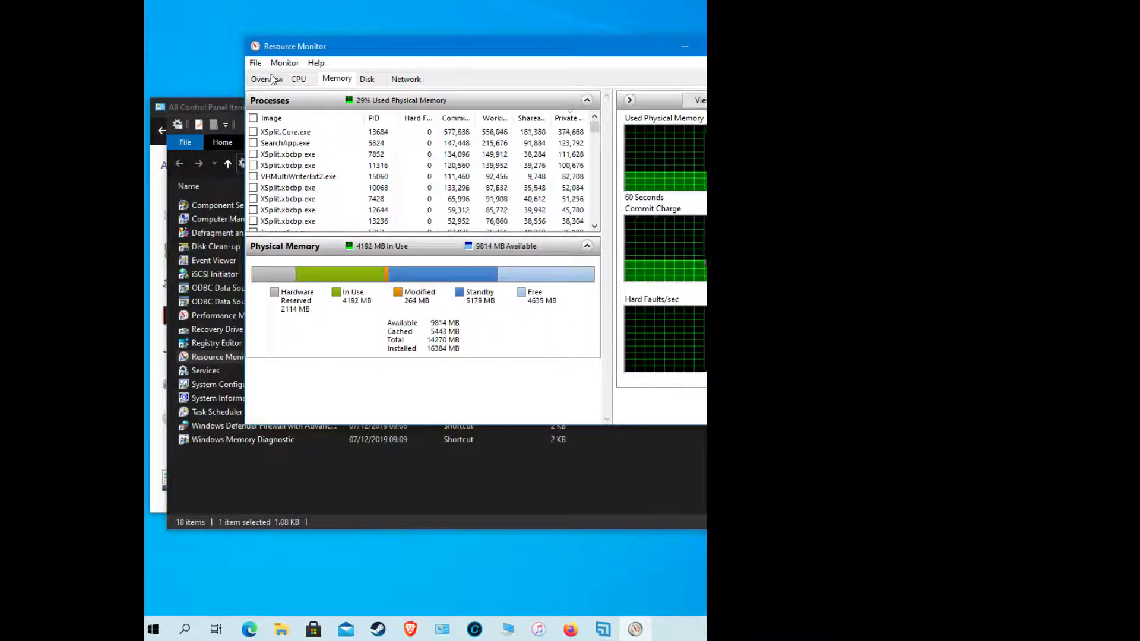
pyautogui.hotkey('alt', 'F4')
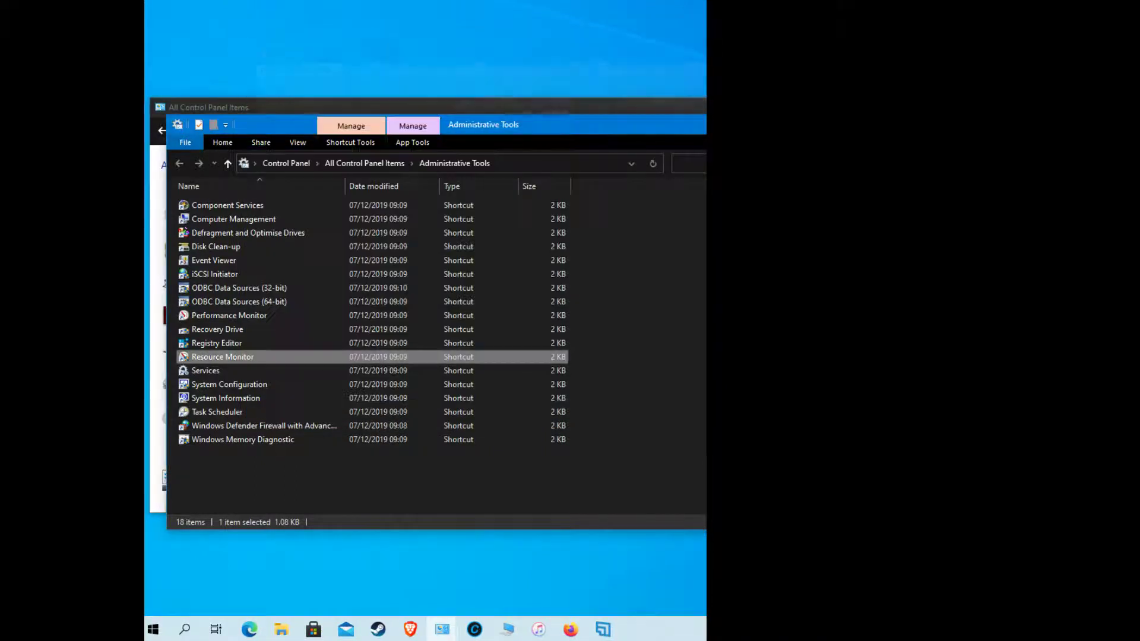
# - Launch Services from Administrative Tools and move its window fully into view
pyautogui.click(208, 373)
pyautogui.doubleClick(209, 375)
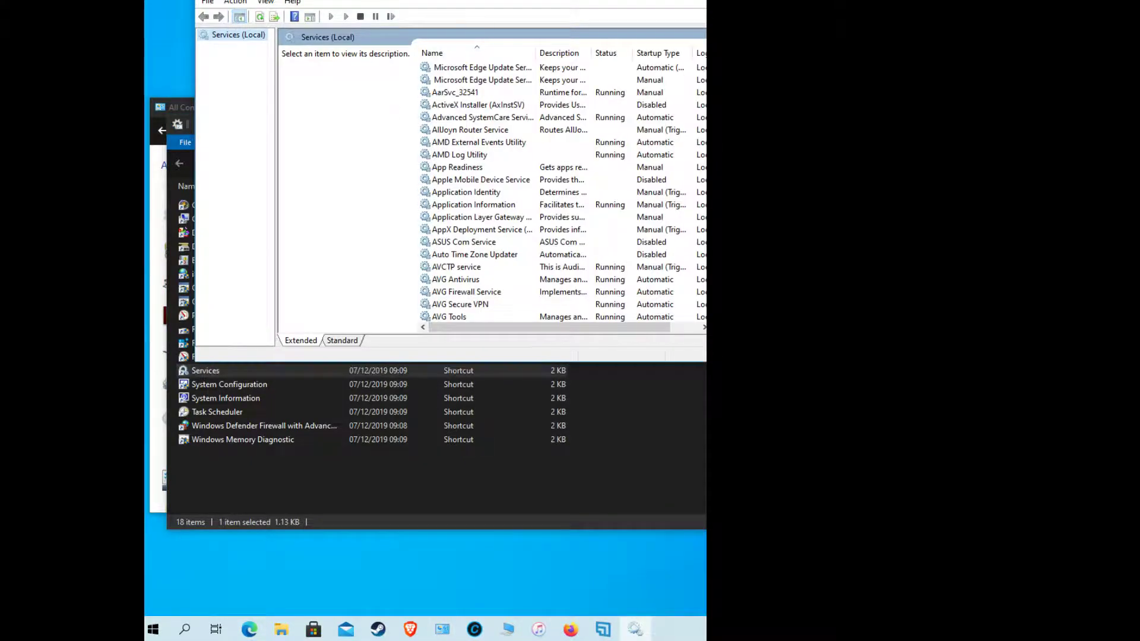
pyautogui.moveTo(501, 1); pyautogui.dragTo(485, 116)
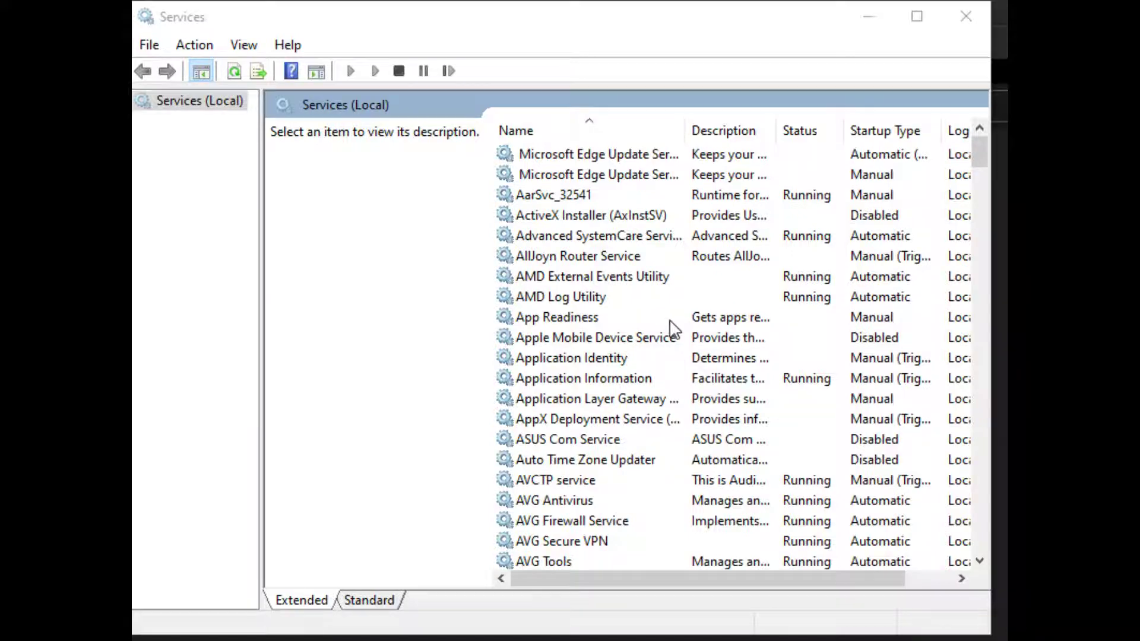
# - Find Bonjour Service in the service list, read its description, and open its properties
pyautogui.scroll(-5, 694, 326)
pyautogui.scroll(-2, 692, 330)
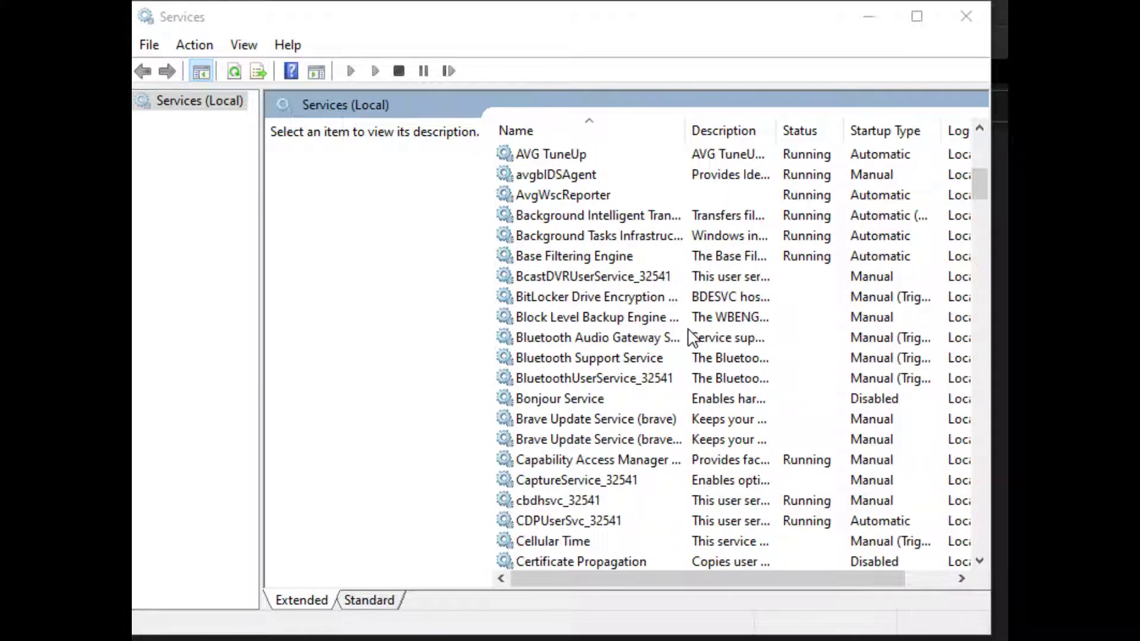
pyautogui.click(683, 400)
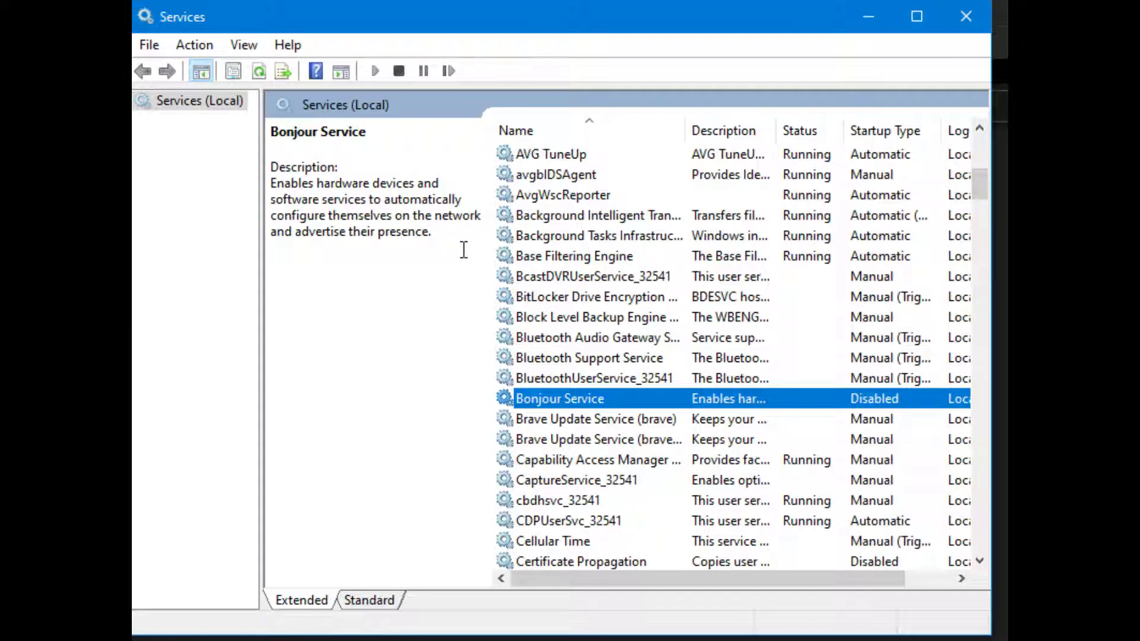
pyautogui.rightClick(546, 400)
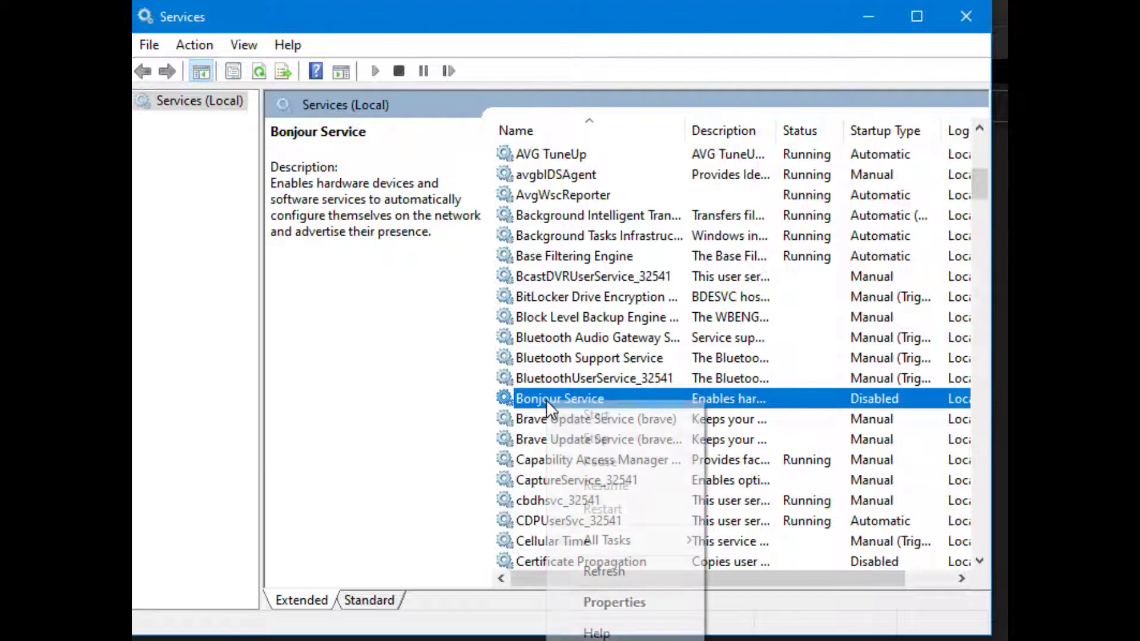
pyautogui.click(619, 600)
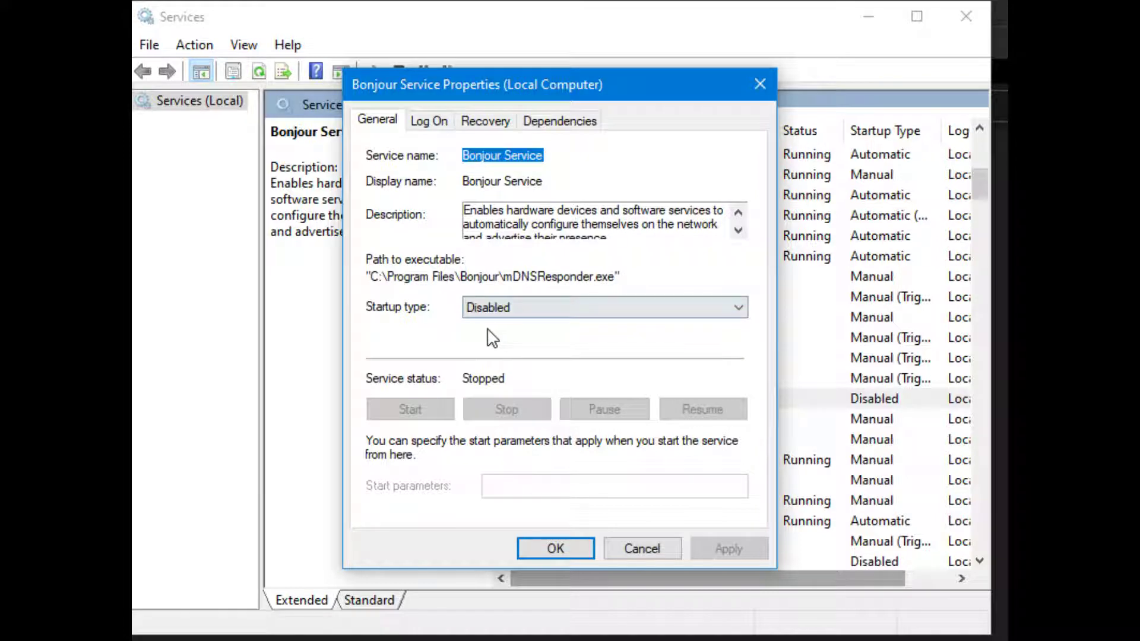
# - Examine Bonjour Service's first-failure recovery options and its dependencies, and close the properties without saving
pyautogui.click(485, 121)
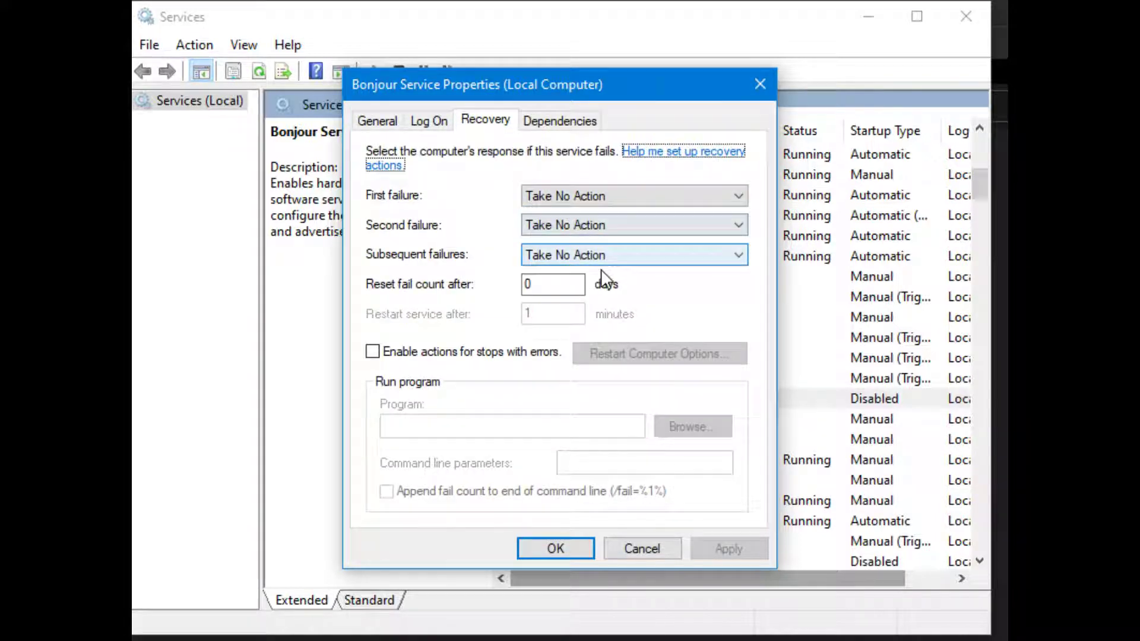
pyautogui.click(738, 194)
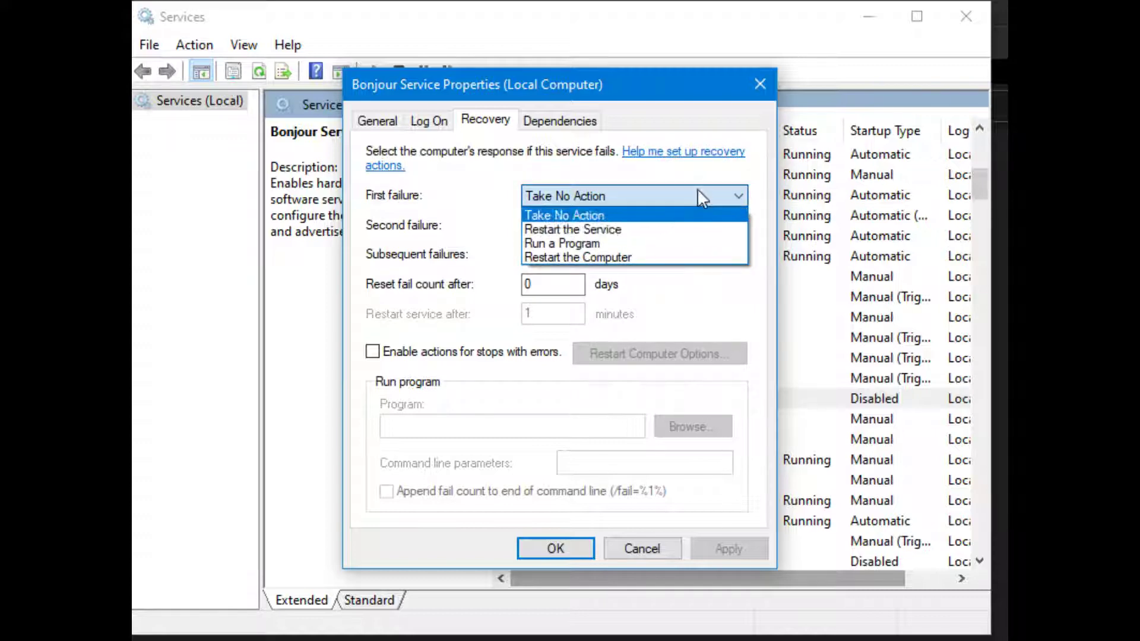
pyautogui.click(710, 193)
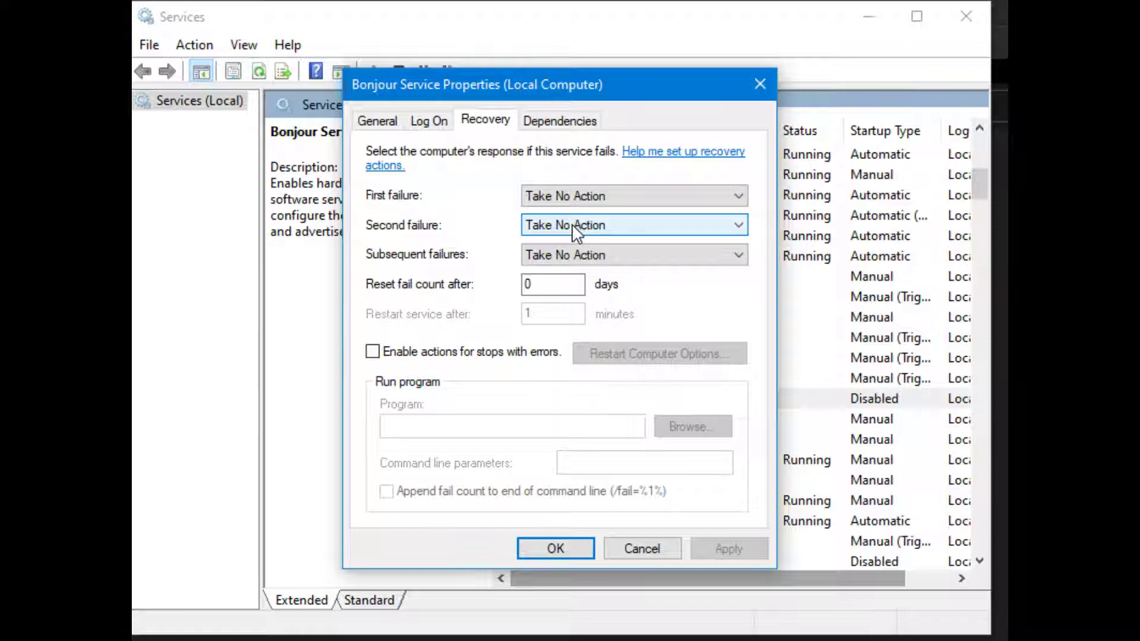
pyautogui.click(576, 120)
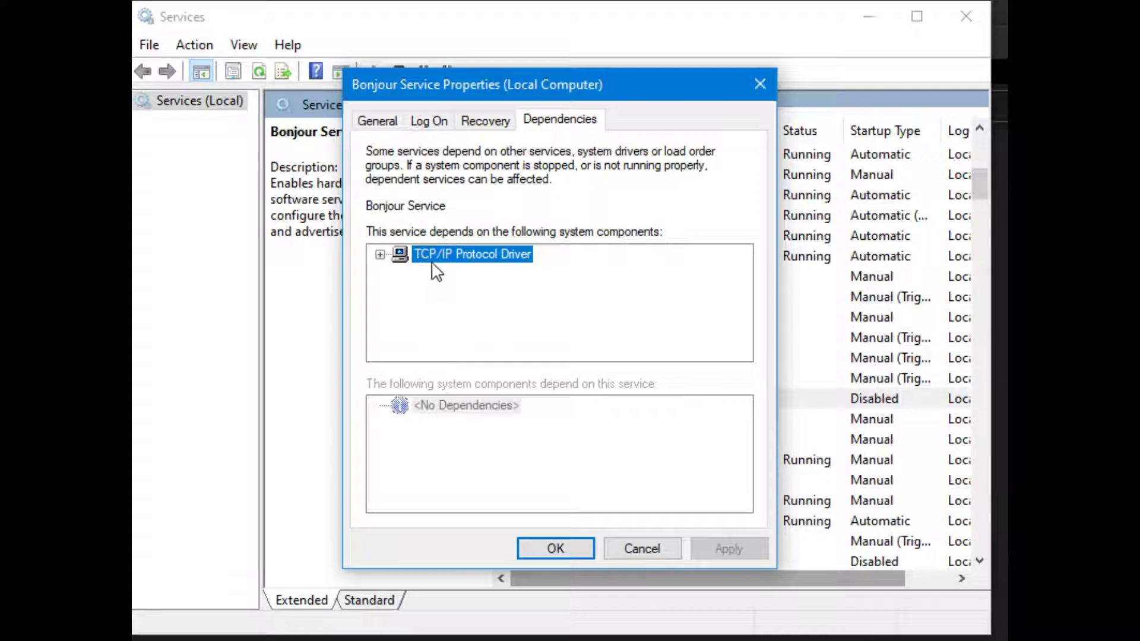
pyautogui.click(380, 254)
pyautogui.click(629, 550)
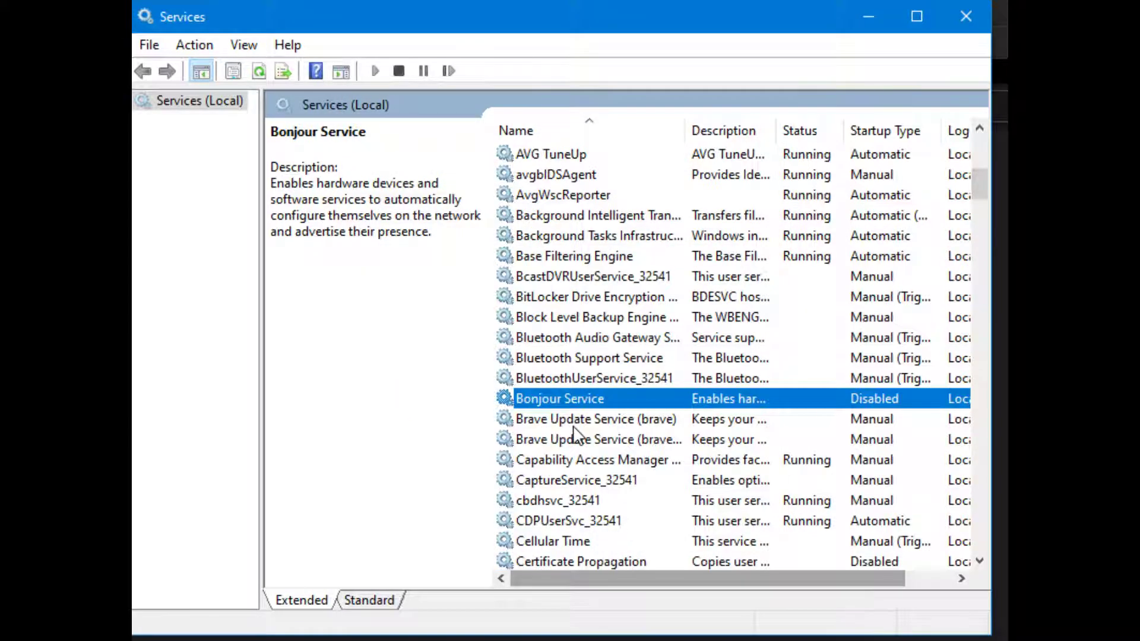
# - Check the recovery, log-on and general properties of Brave Update Service (brave), and close them without saving
pyautogui.doubleClick(576, 424)
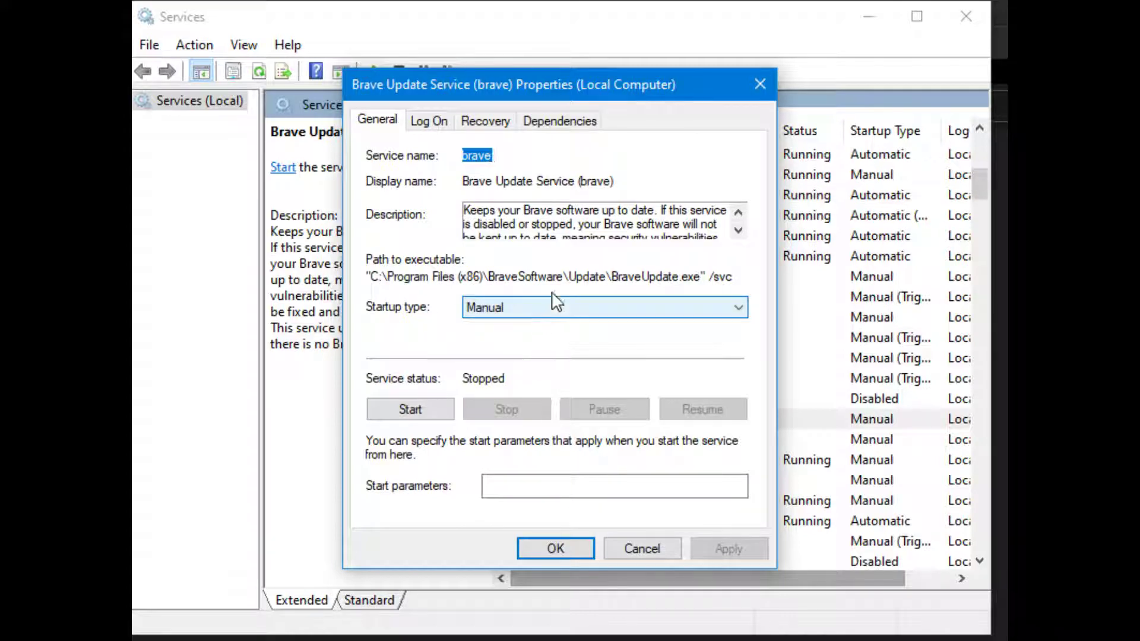
pyautogui.click(500, 124)
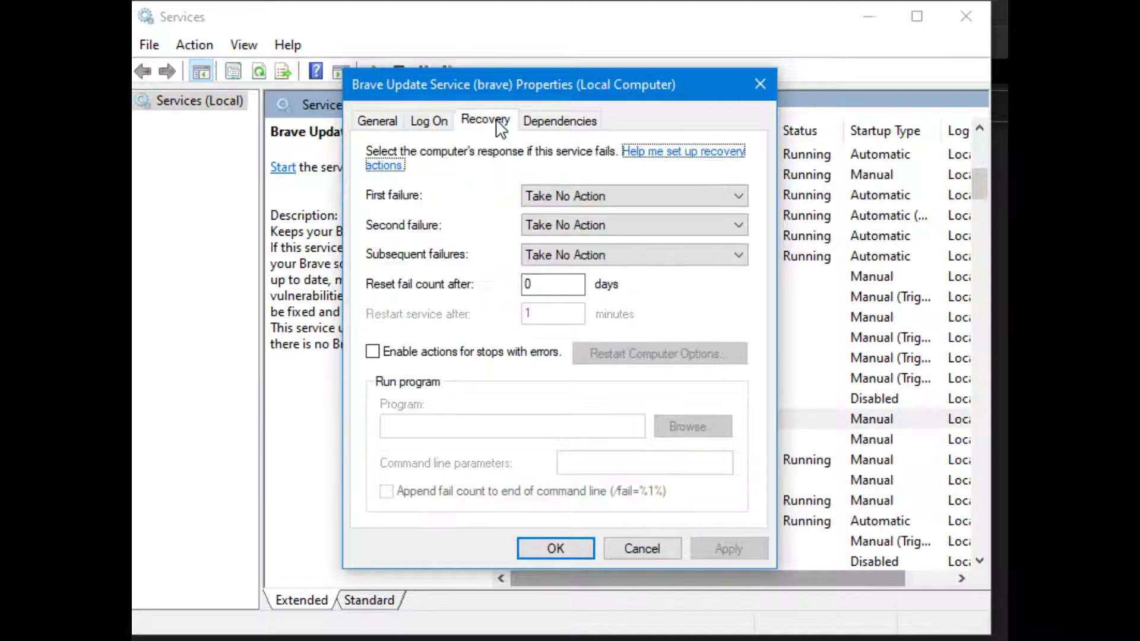
pyautogui.click(422, 126)
pyautogui.click(387, 129)
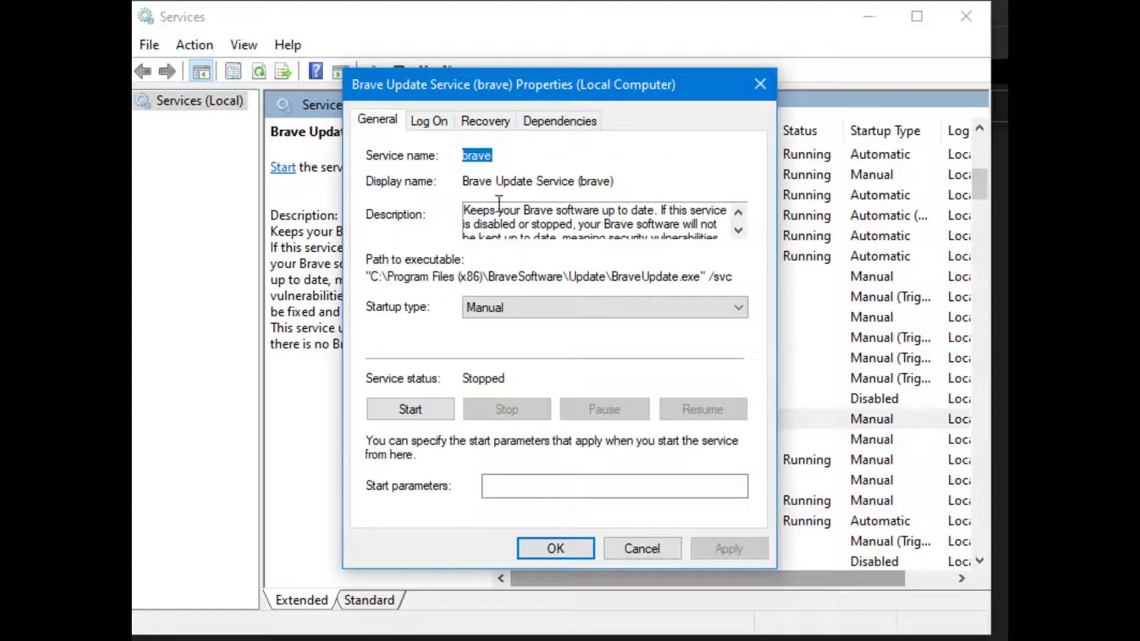
pyautogui.click(640, 548)
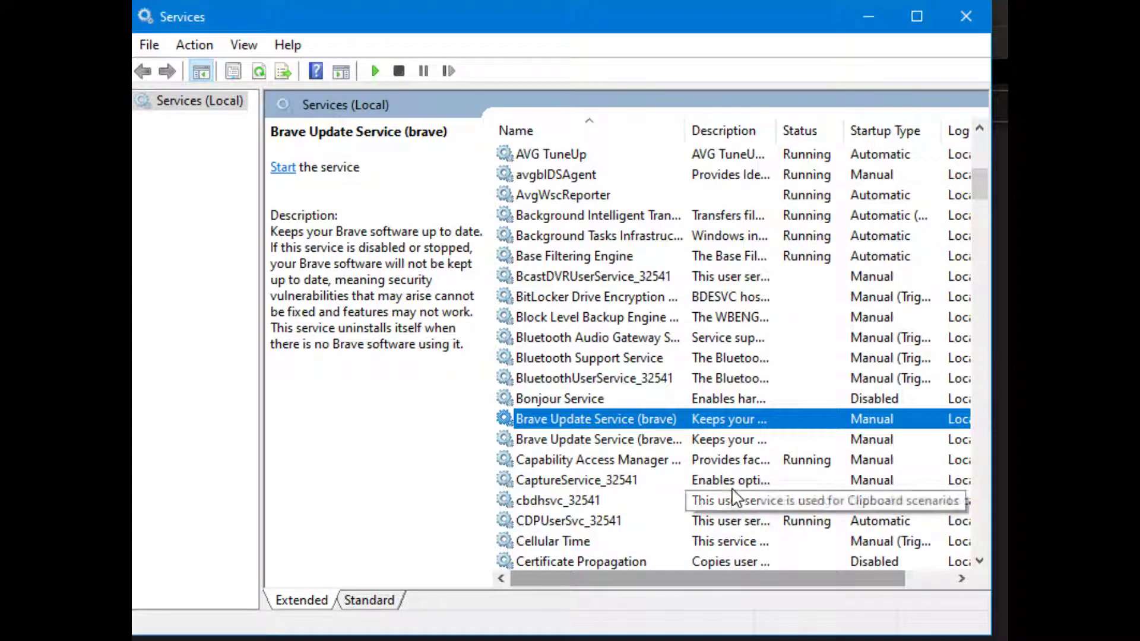
# - Browse the service list to Remote Registry, read its description, and open its properties
pyautogui.scroll(-1, 679, 448)
pyautogui.scroll(-20, 676, 453)
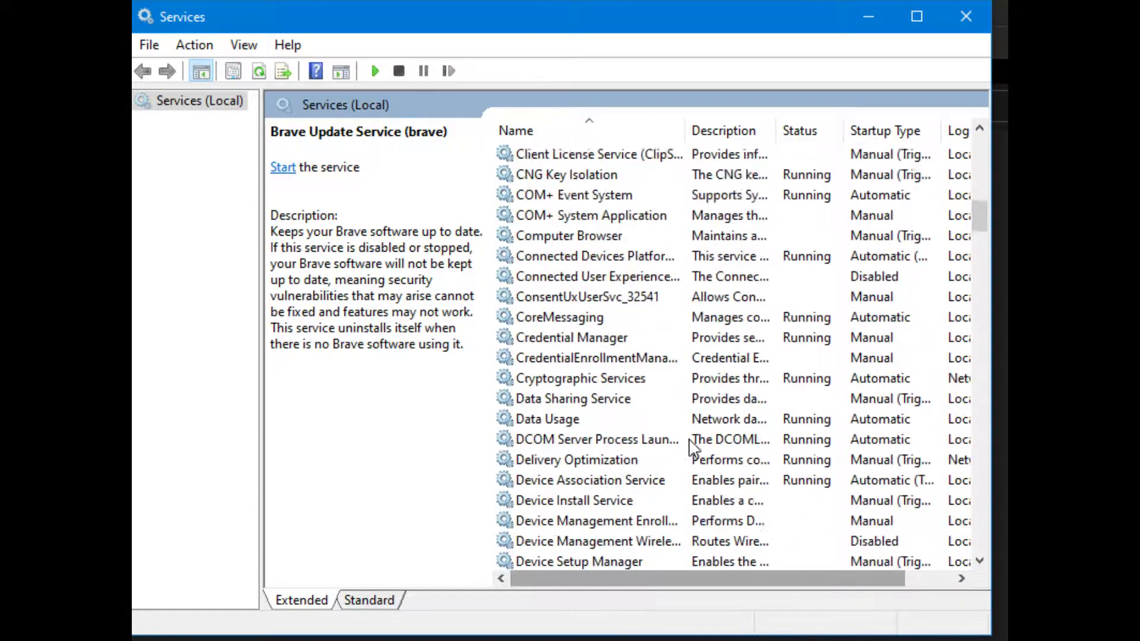
pyautogui.scroll(-5, 696, 443)
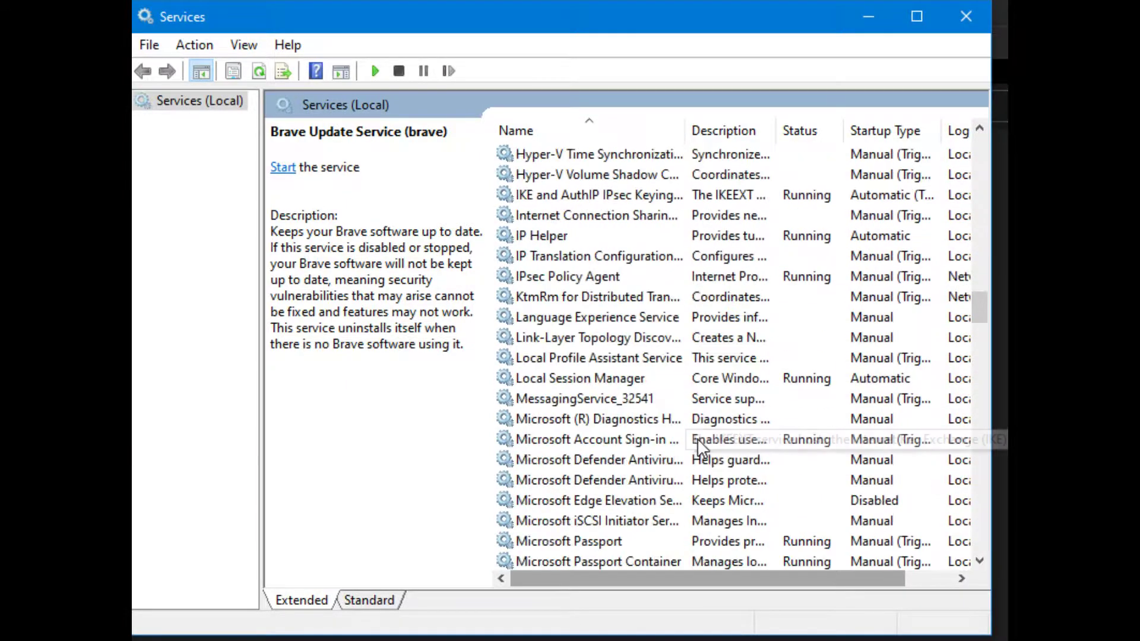
pyautogui.scroll(-5, 697, 443)
pyautogui.scroll(-2, 704, 455)
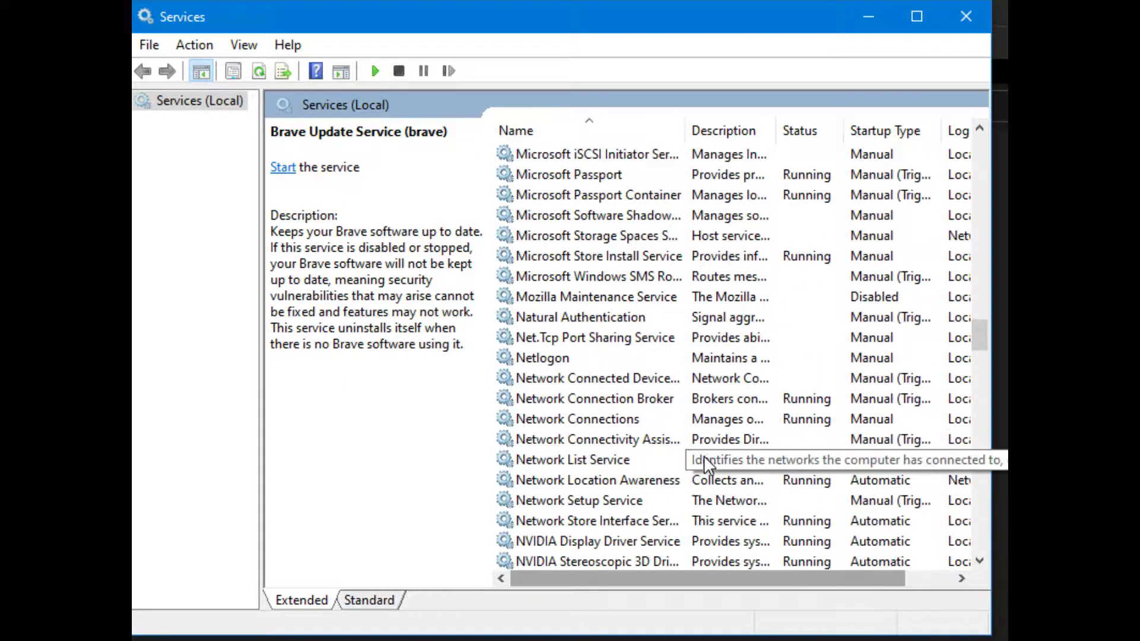
pyautogui.scroll(-19, 754, 449)
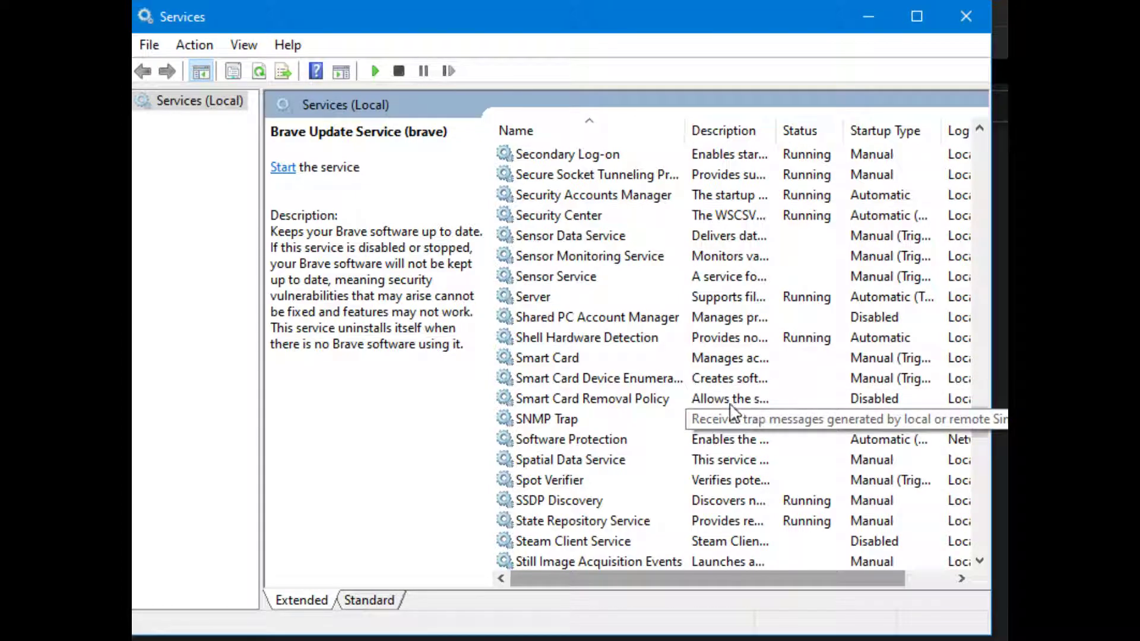
pyautogui.scroll(4, 771, 434)
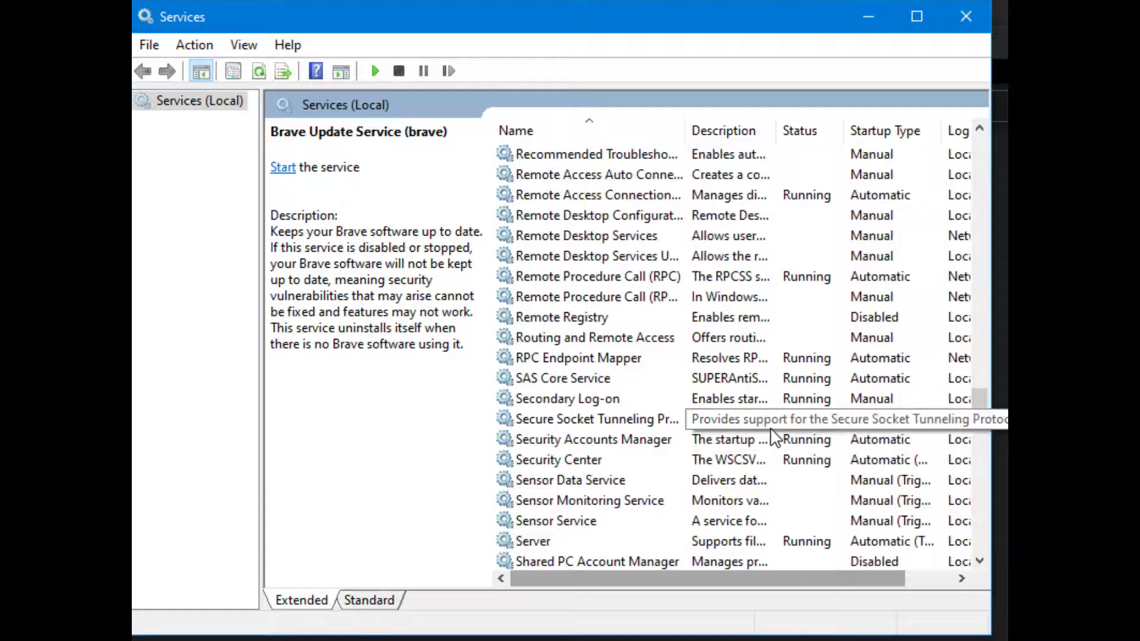
pyautogui.click(624, 319)
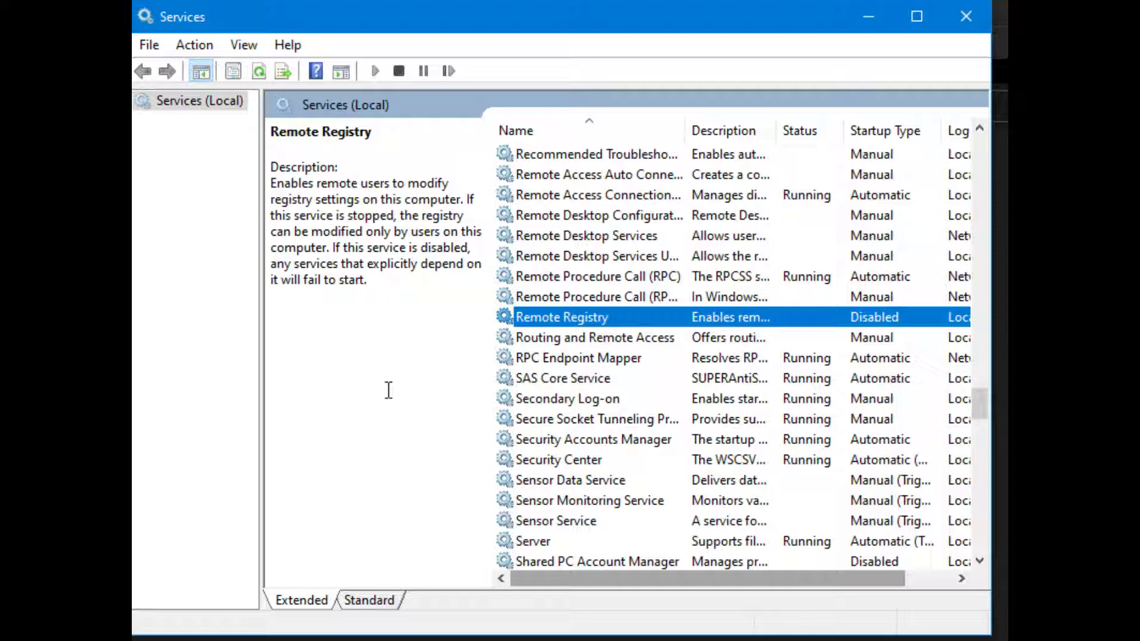
pyautogui.doubleClick(663, 316)
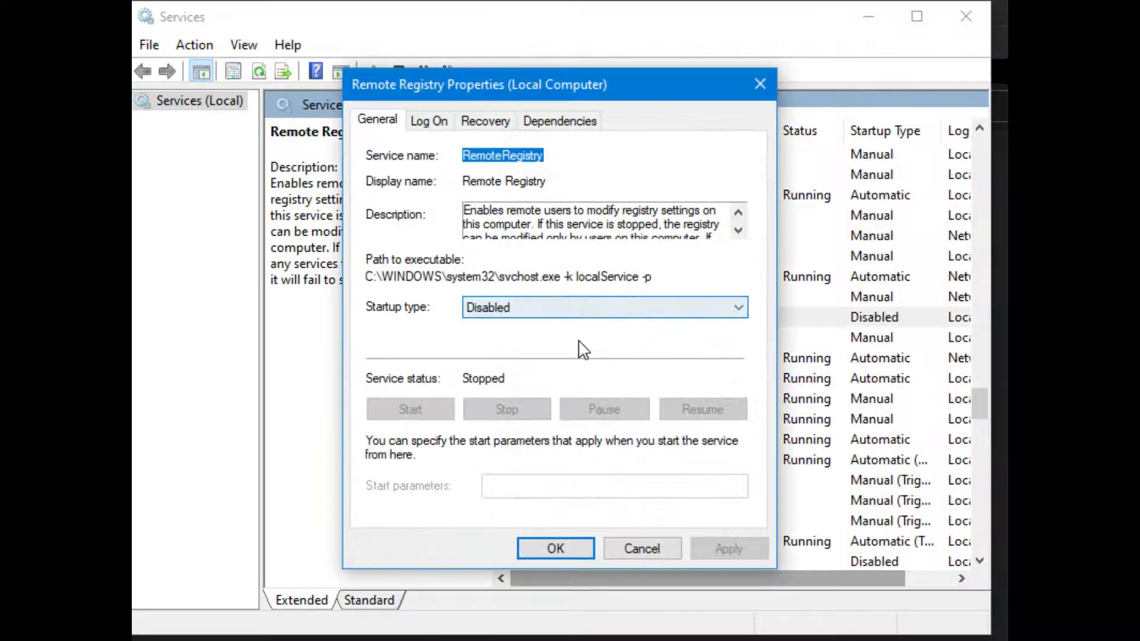
# - Try the Manual startup type for the Remote Registry service and return it to Disabled
pyautogui.click(738, 308)
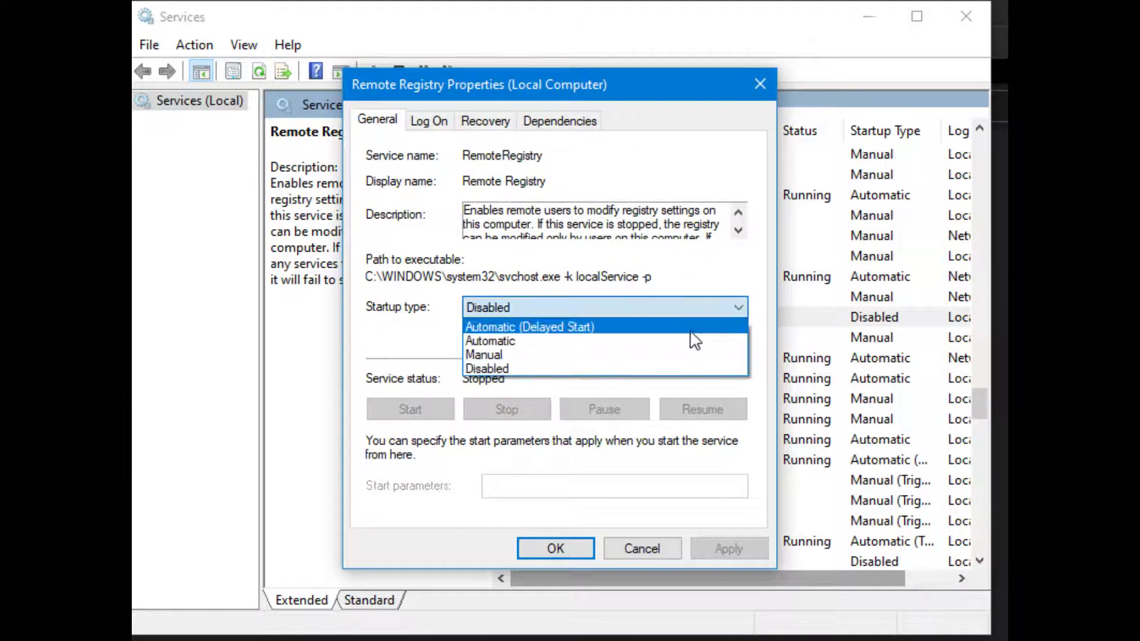
pyautogui.click(695, 354)
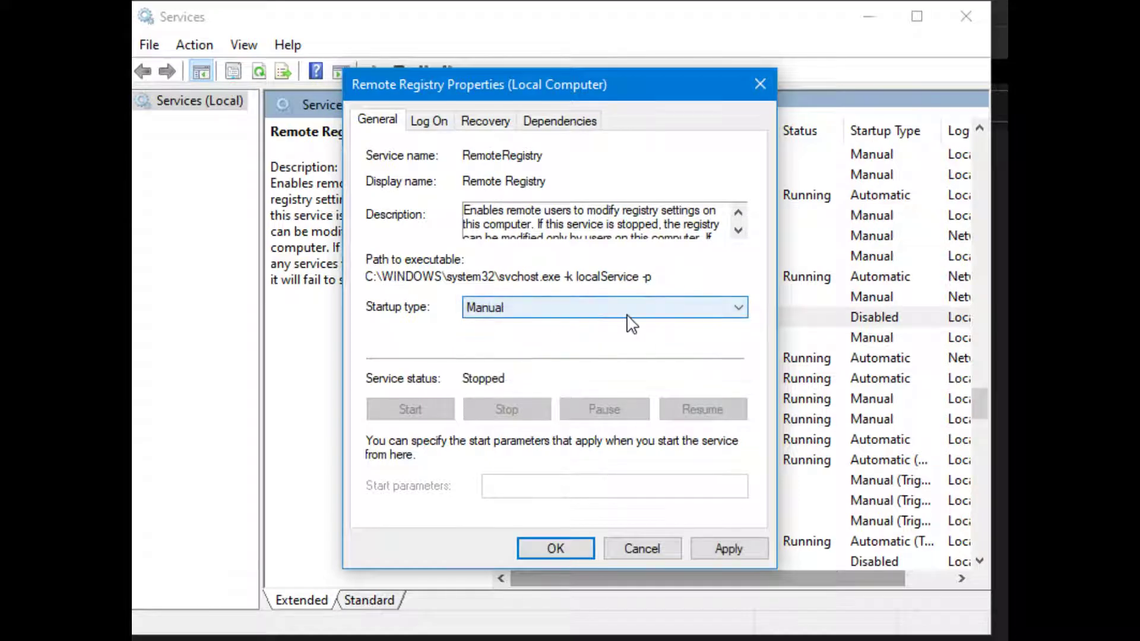
pyautogui.click(742, 308)
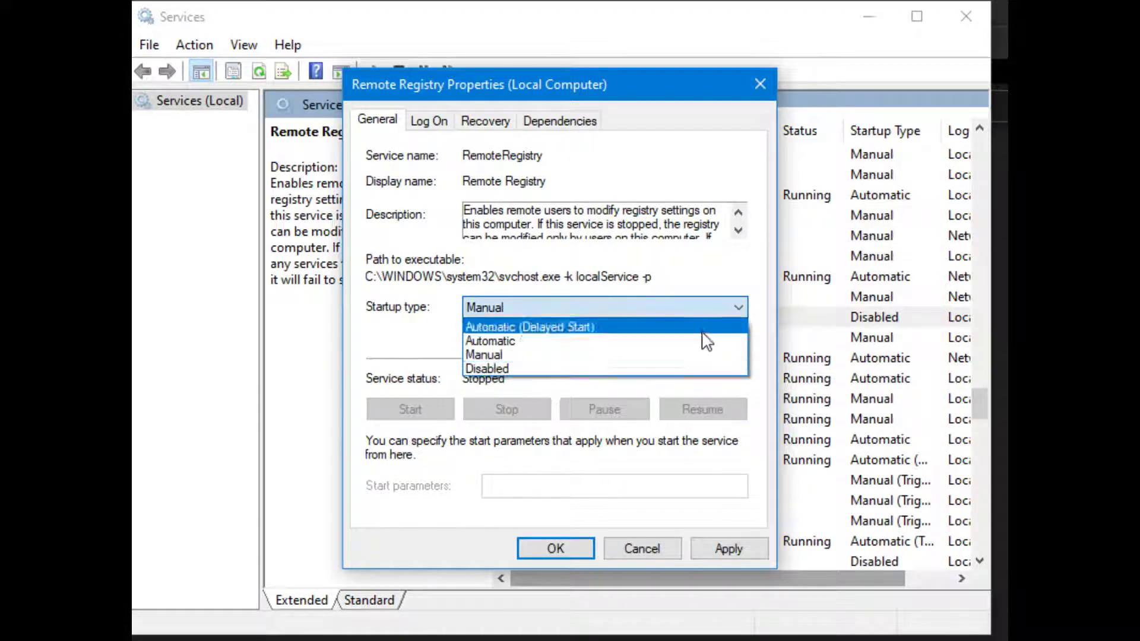
pyautogui.click(693, 368)
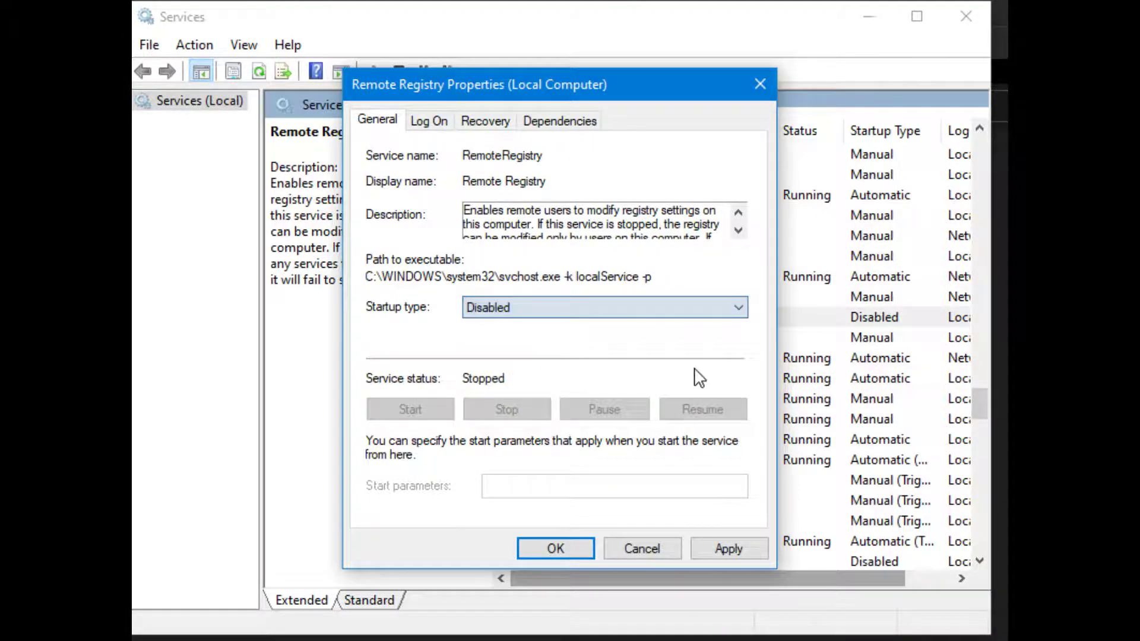
# - Set Remote Registry's first and second failure responses to Take No Action, apply them, and close the properties after returning to the general settings
pyautogui.click(485, 119)
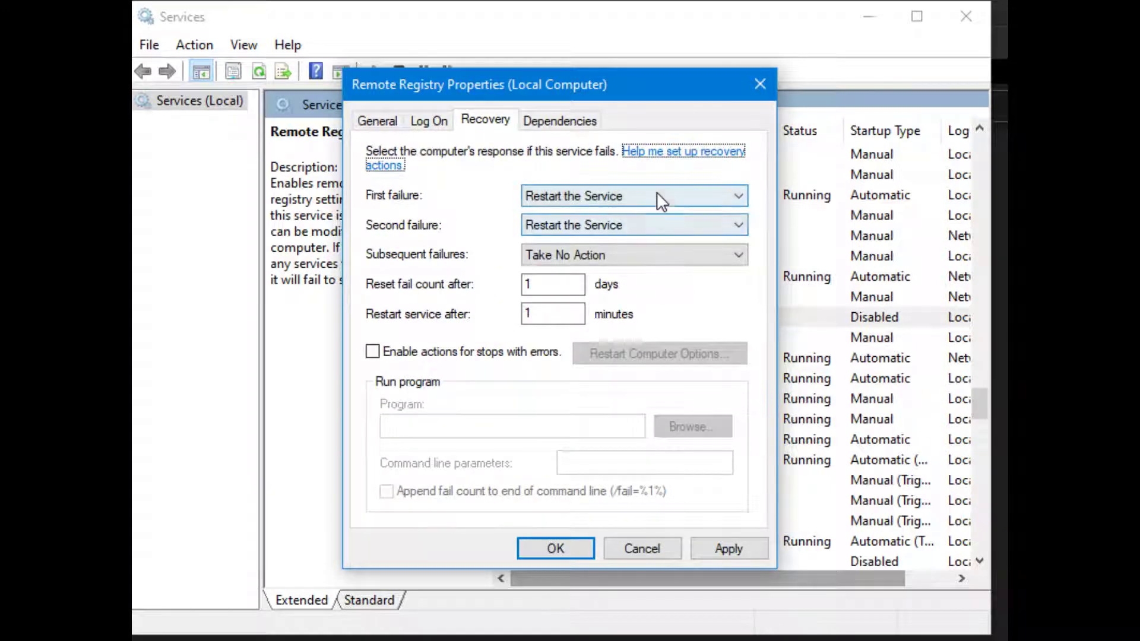
pyautogui.click(735, 197)
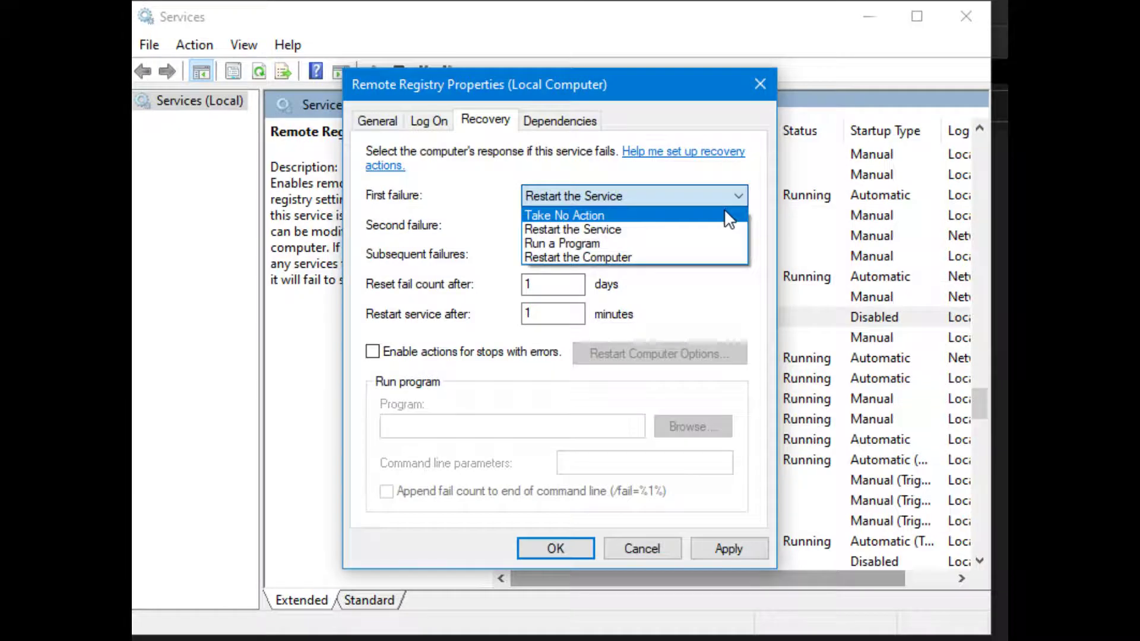
pyautogui.click(728, 216)
pyautogui.click(739, 226)
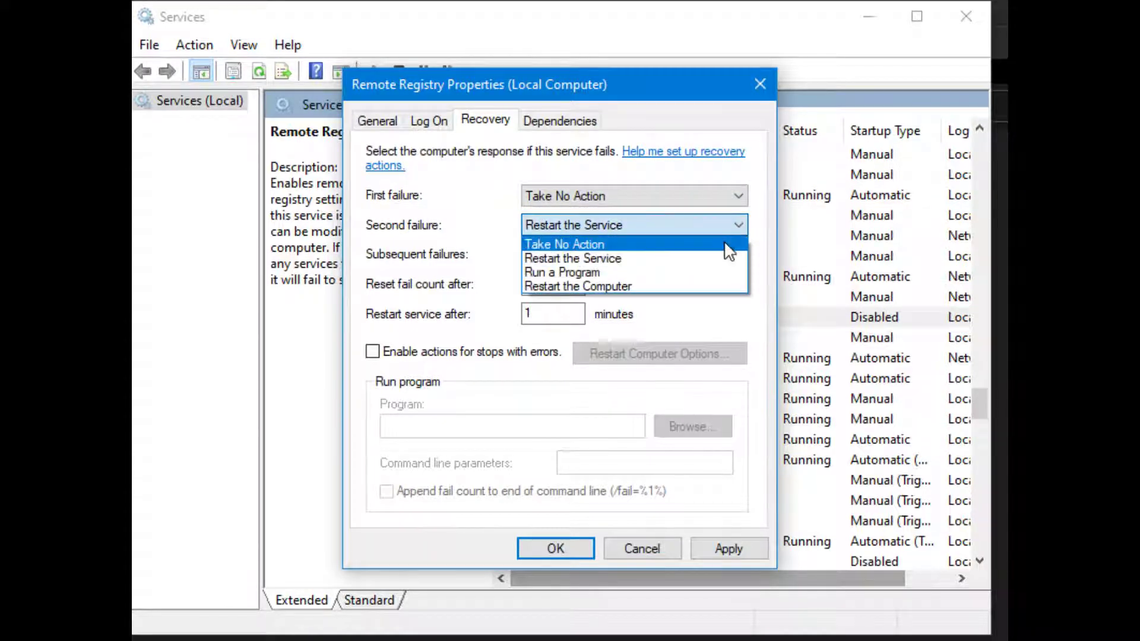
pyautogui.click(730, 245)
pyautogui.click(710, 550)
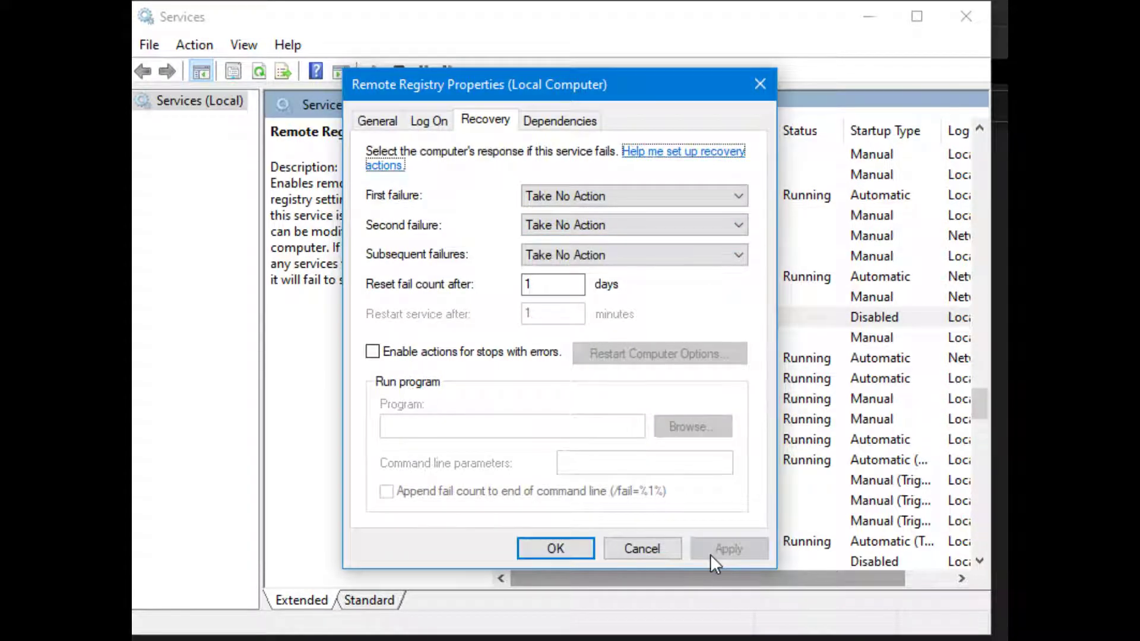
pyautogui.click(374, 122)
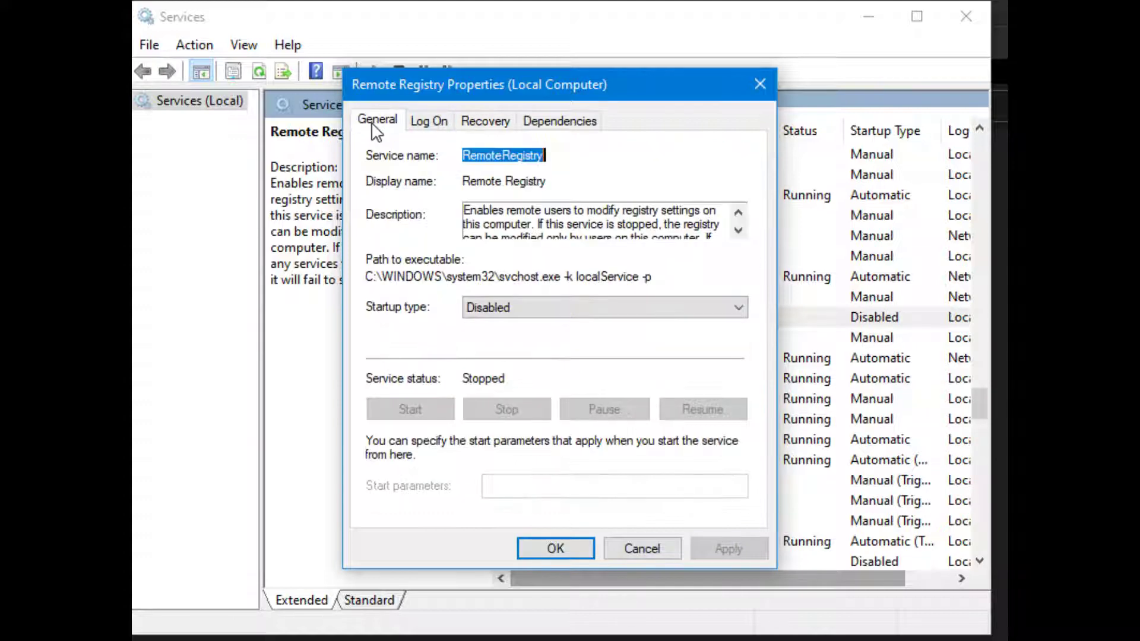
pyautogui.click(549, 549)
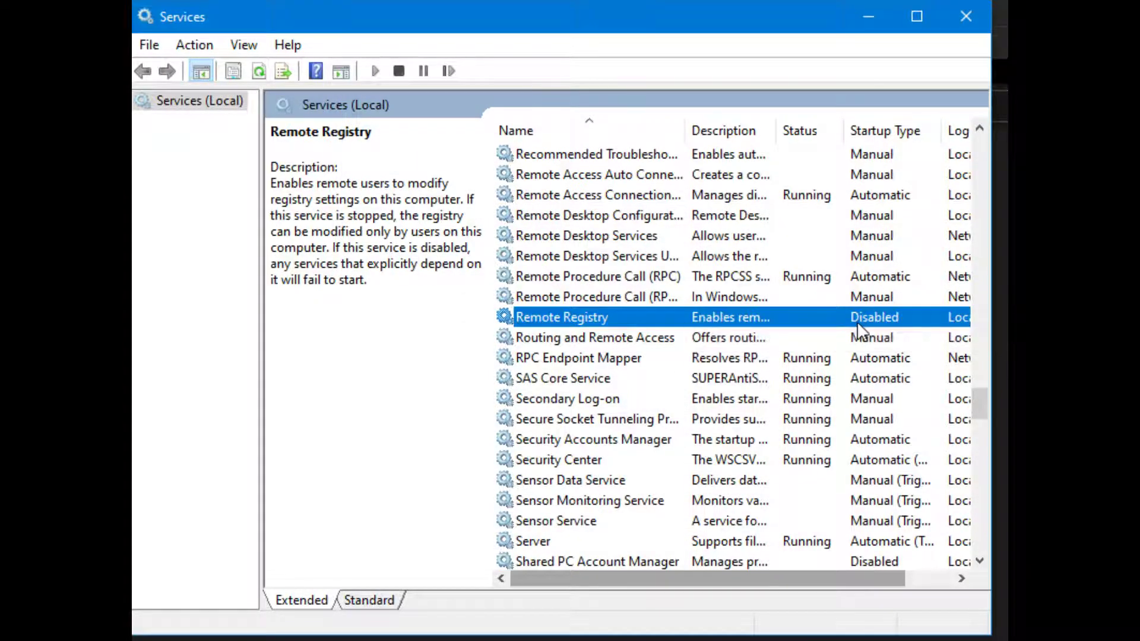
# - Open the Routing and Remote Access service's properties and apply the Disabled startup type
pyautogui.doubleClick(755, 338)
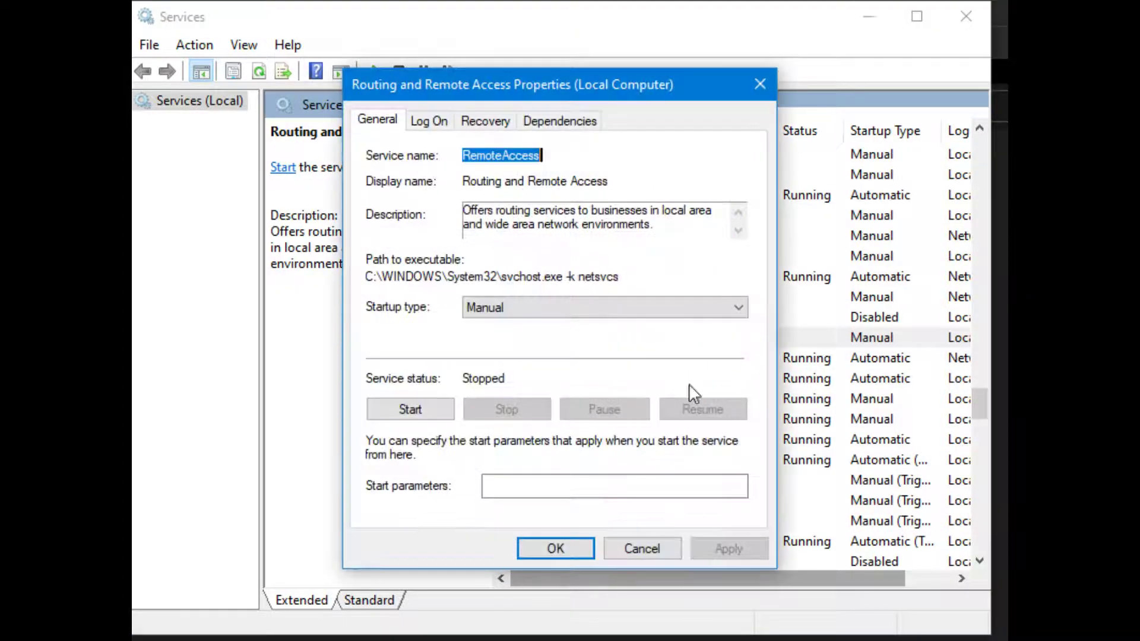
pyautogui.click(653, 551)
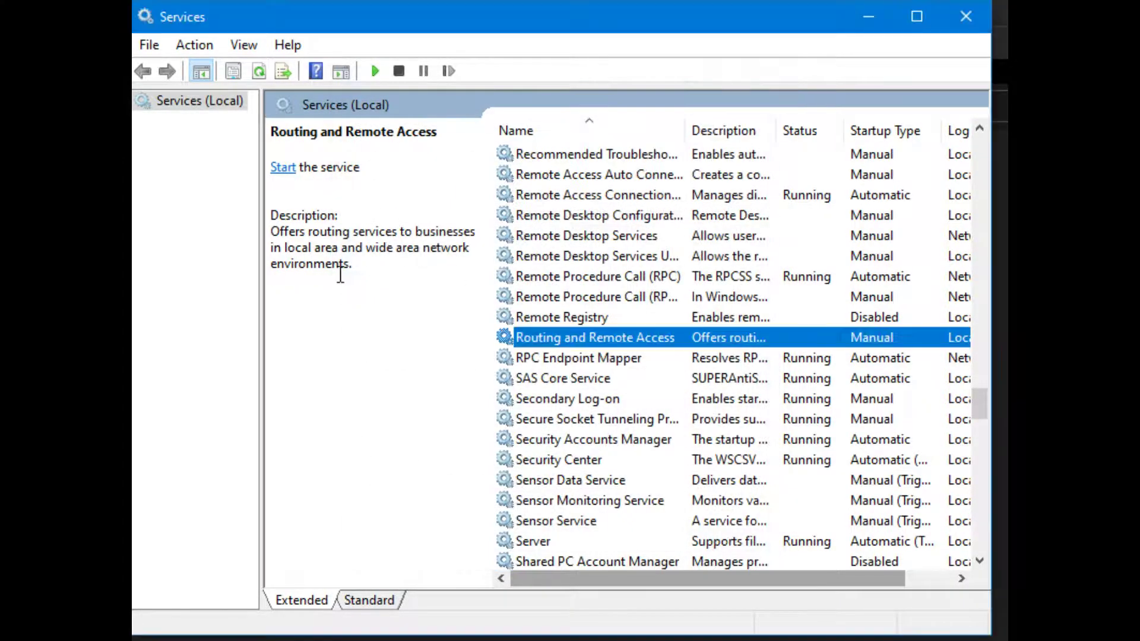
pyautogui.rightClick(637, 340)
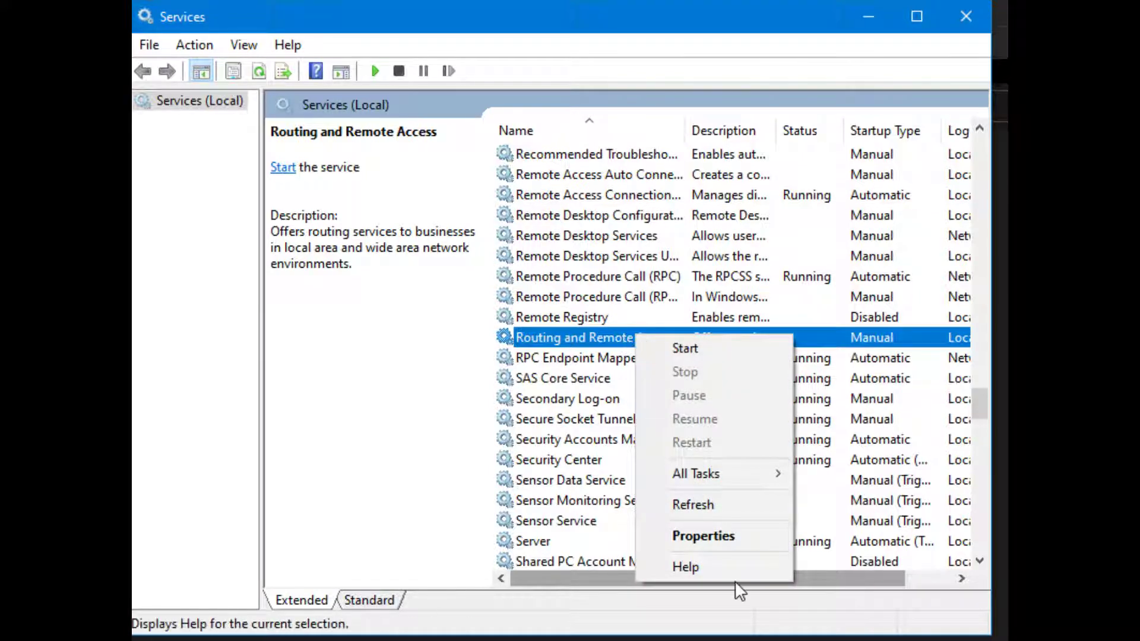
pyautogui.click(729, 530)
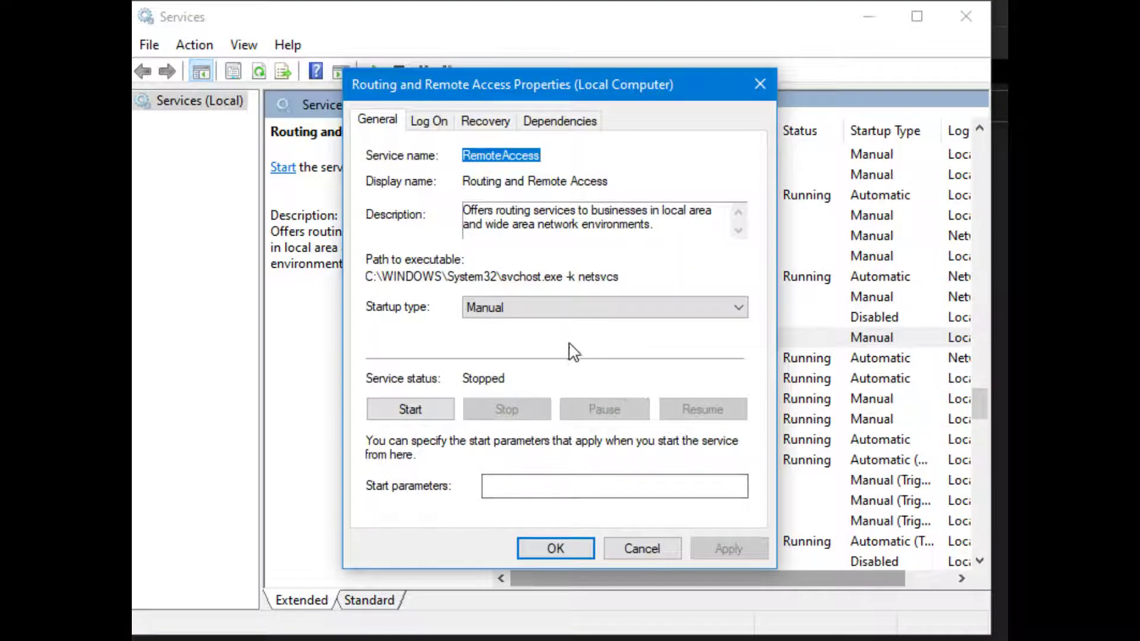
pyautogui.click(739, 310)
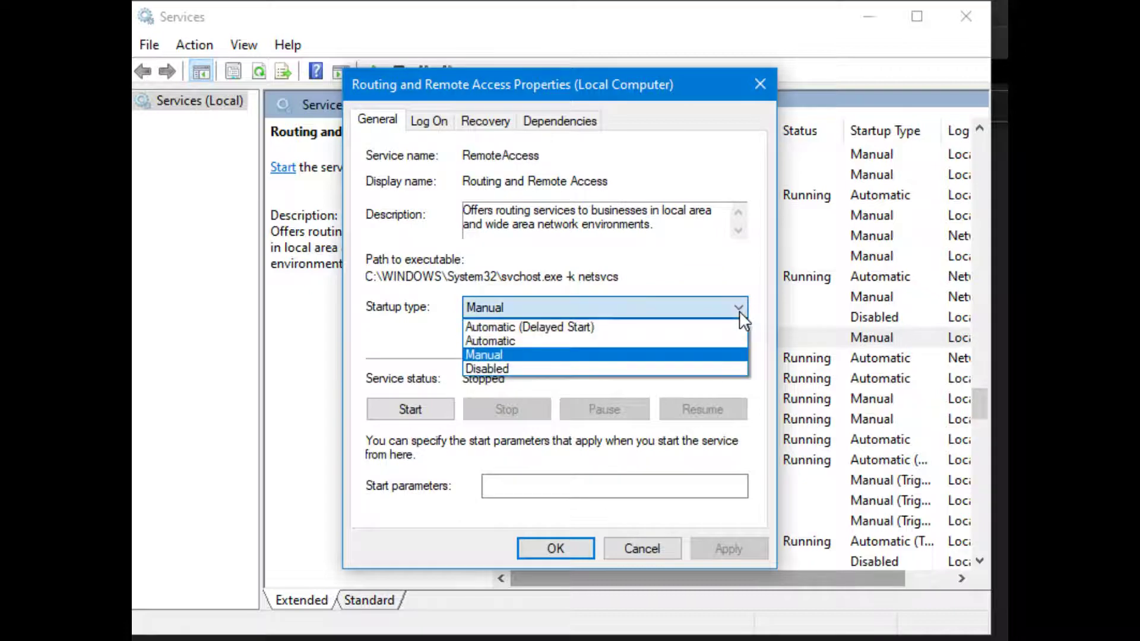
pyautogui.click(716, 370)
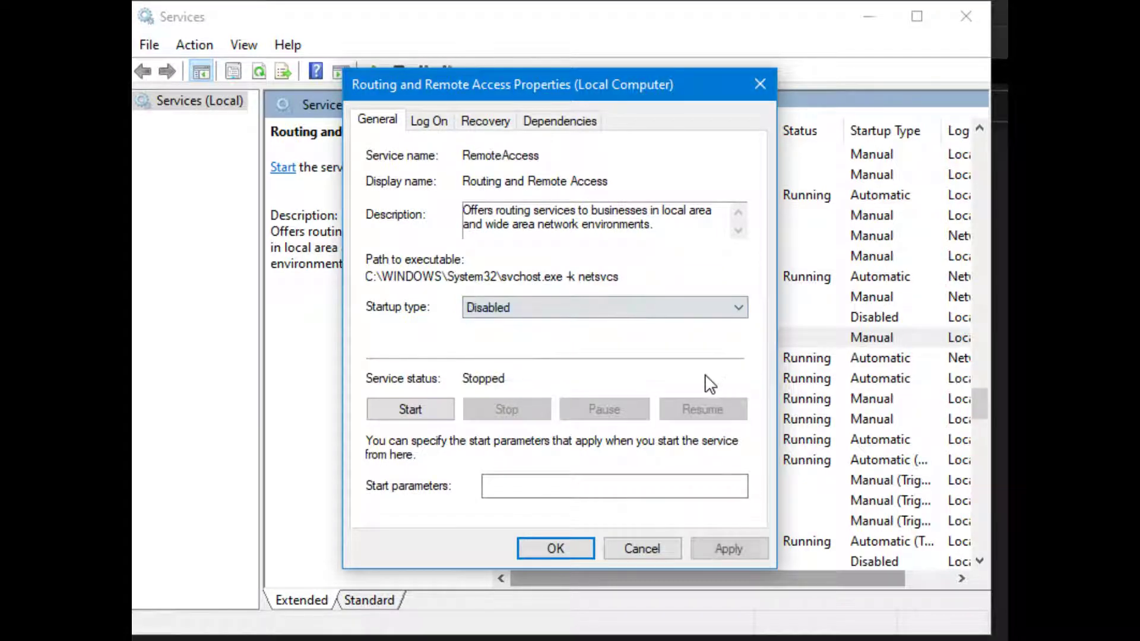
pyautogui.click(720, 550)
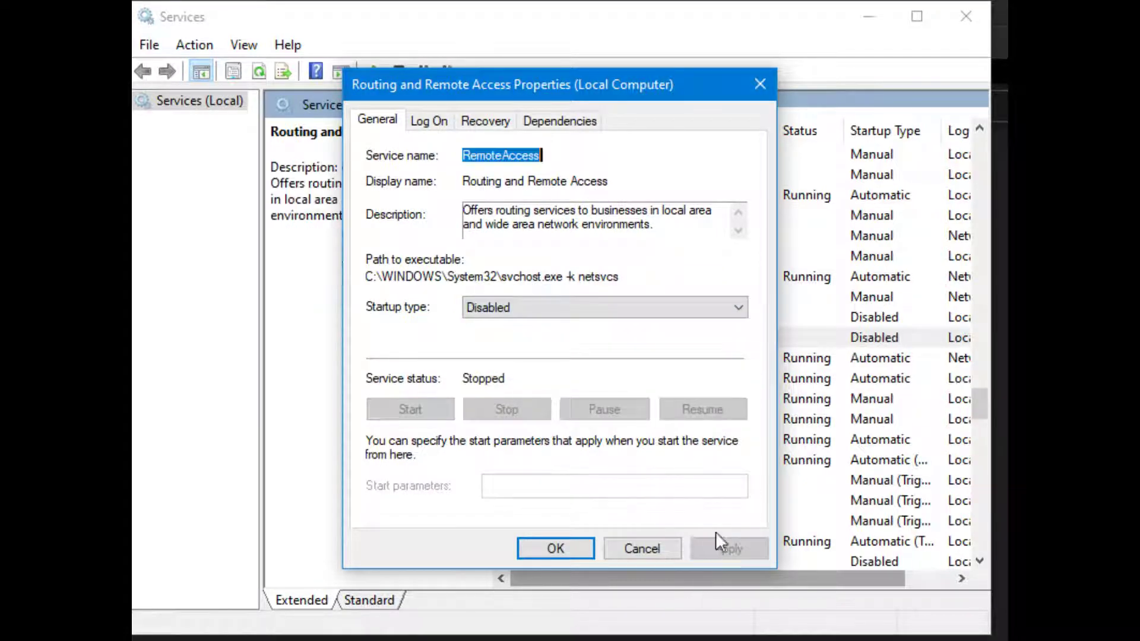
# - Set Routing and Remote Access's first and second failure responses to Take No Action, and save the properties
pyautogui.click(488, 121)
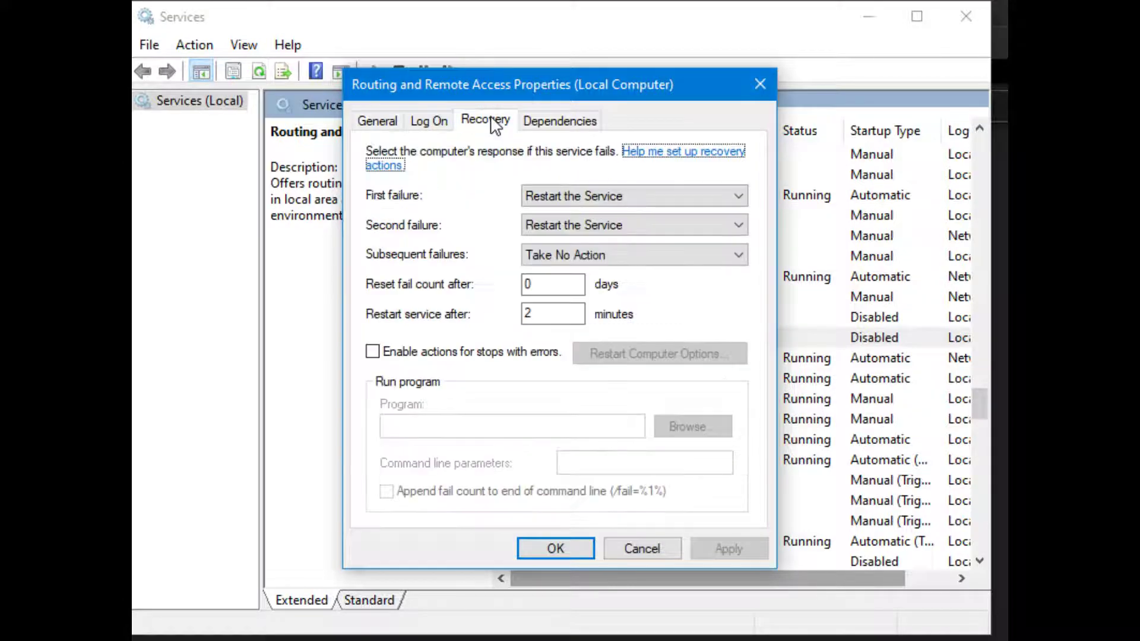
pyautogui.click(741, 199)
pyautogui.click(709, 215)
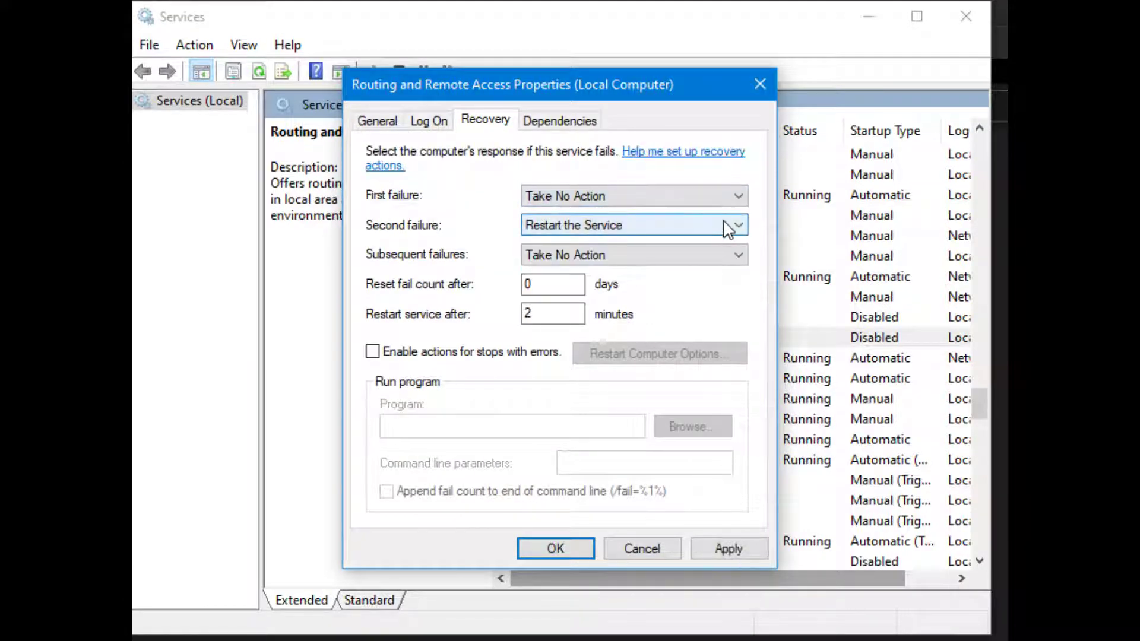
pyautogui.click(735, 229)
pyautogui.click(712, 243)
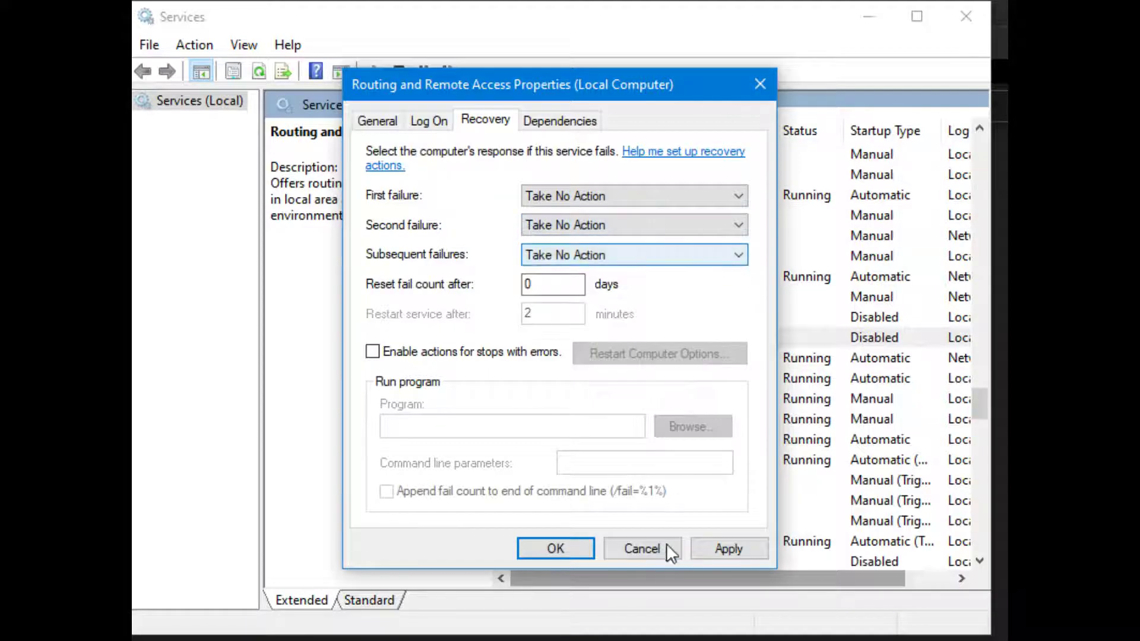
pyautogui.click(716, 552)
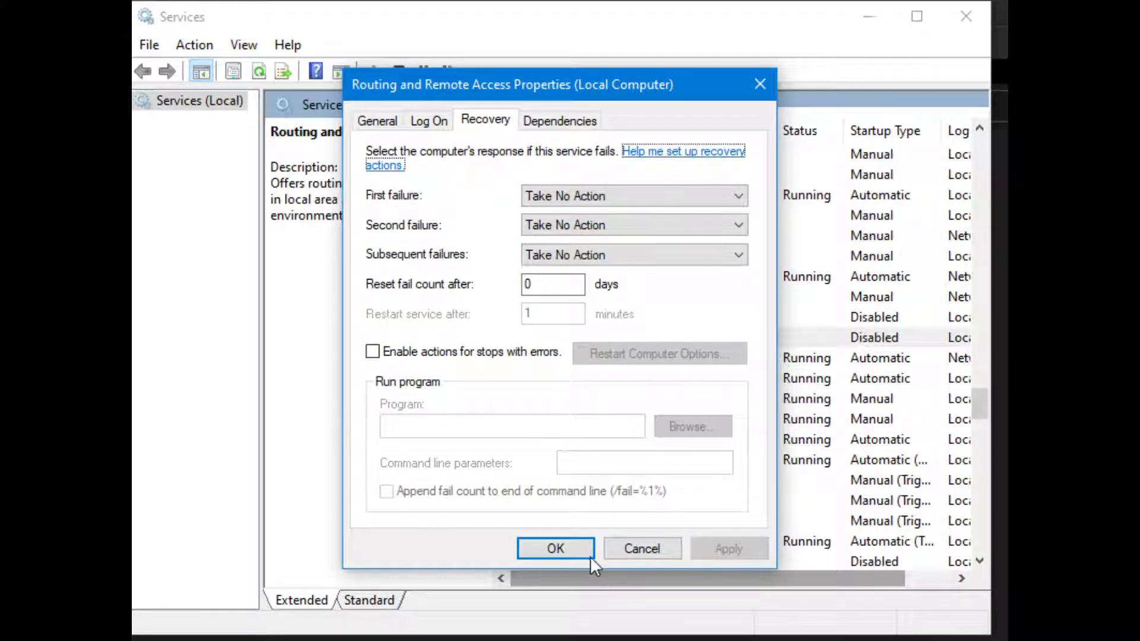
pyautogui.click(575, 548)
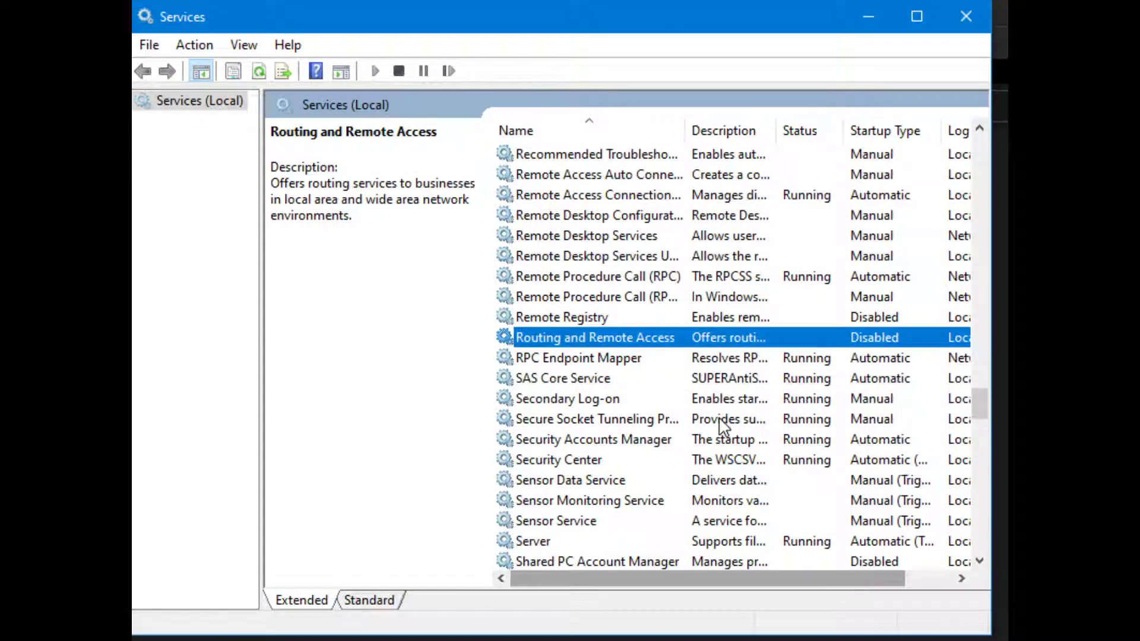
# - Open the Server service's properties and apply the Disabled startup type
pyautogui.click(763, 541)
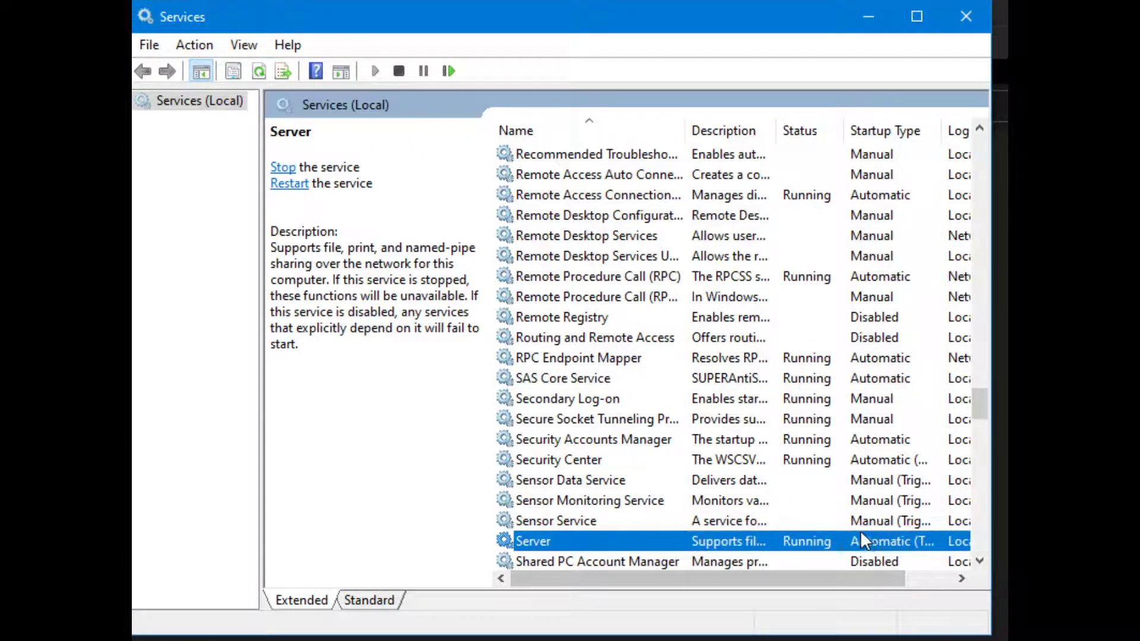
pyautogui.doubleClick(783, 536)
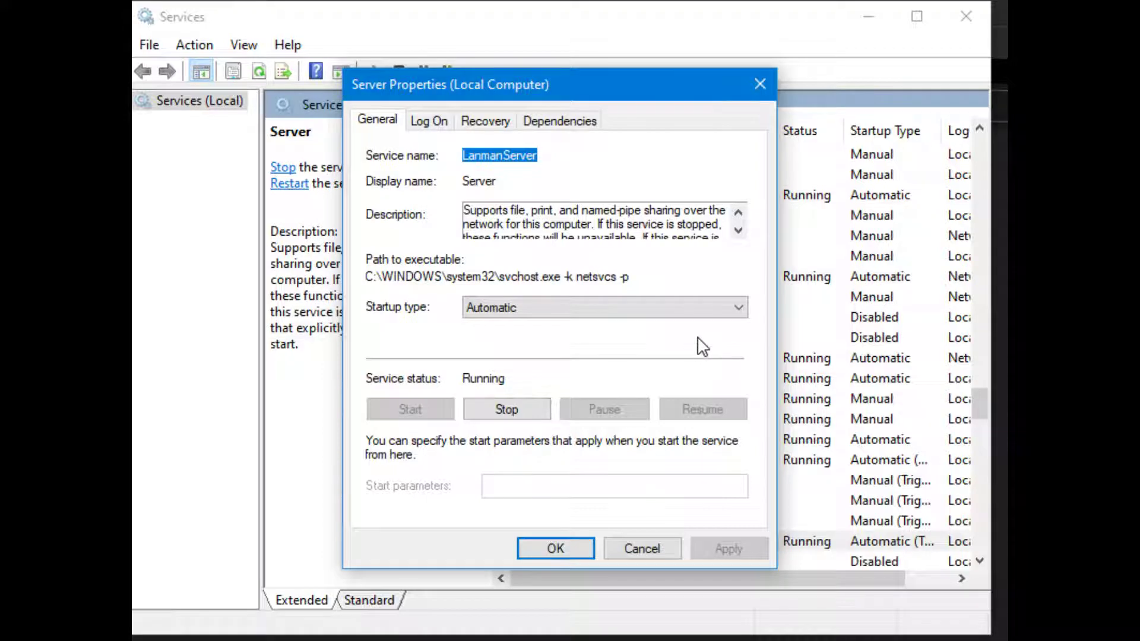
pyautogui.click(740, 314)
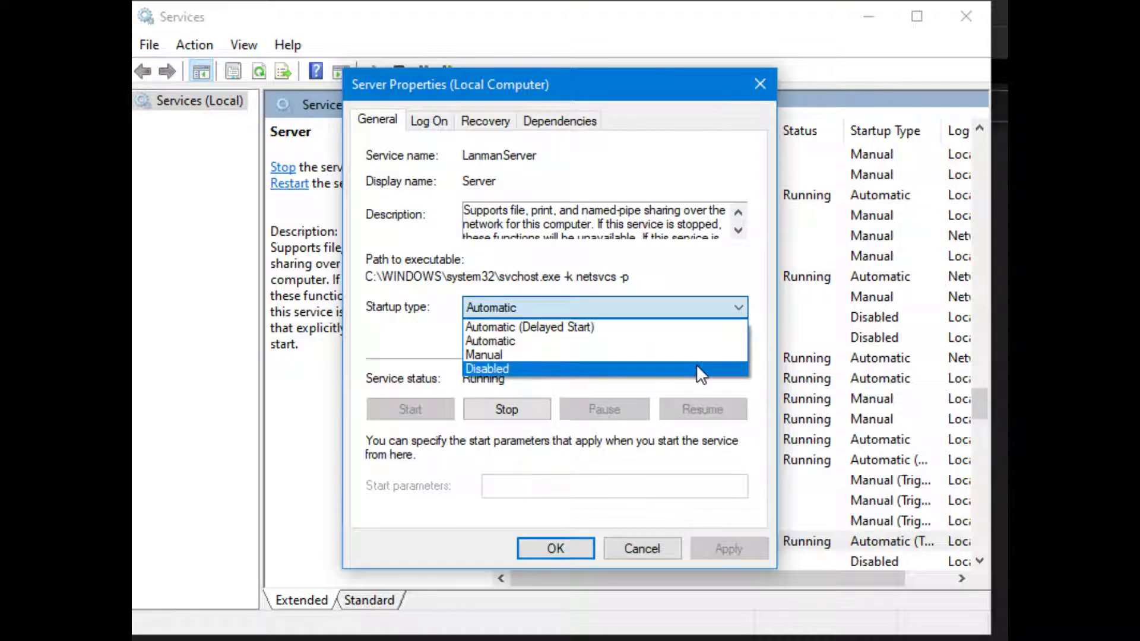
pyautogui.click(701, 365)
pyautogui.click(716, 549)
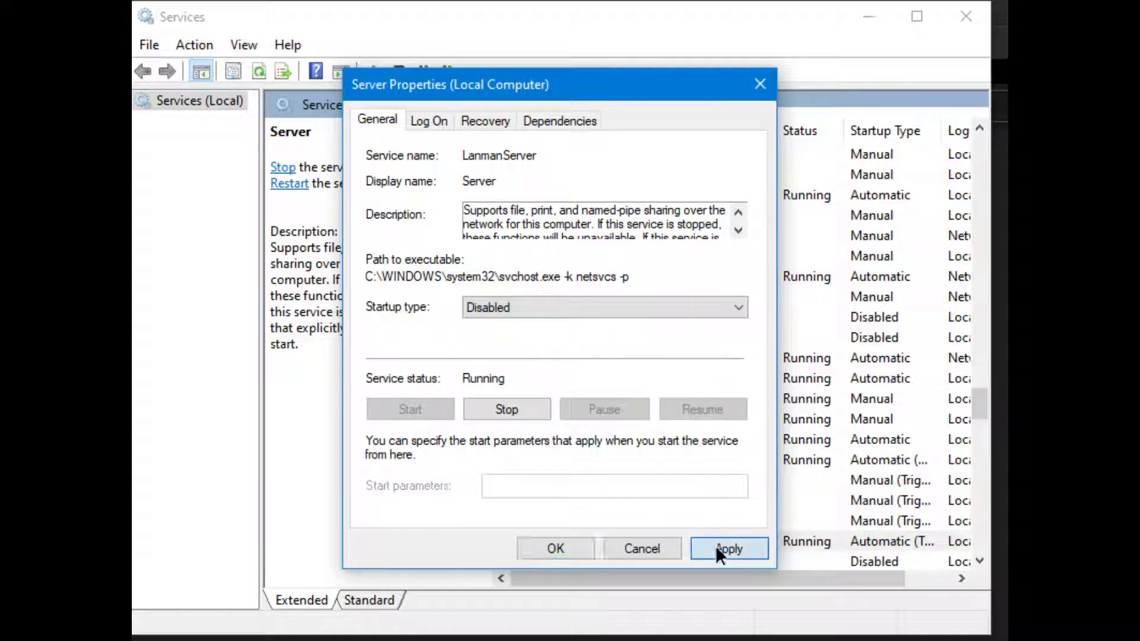
# - Set the Server service's first and second failure responses to Take No Action, and save the properties
pyautogui.click(491, 125)
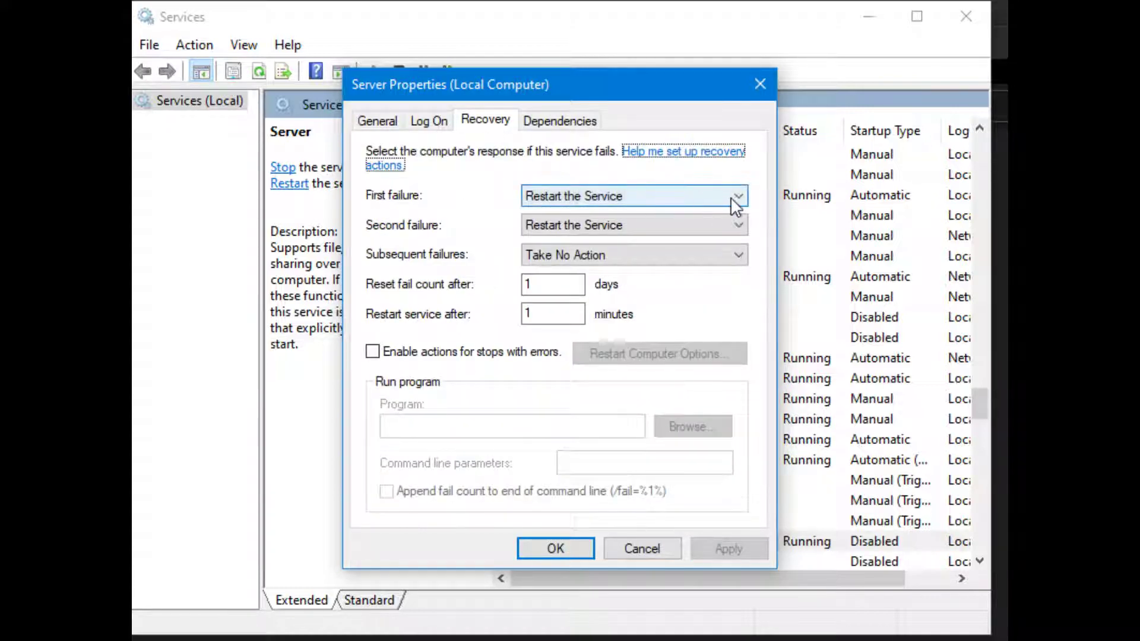
pyautogui.click(737, 198)
pyautogui.click(704, 219)
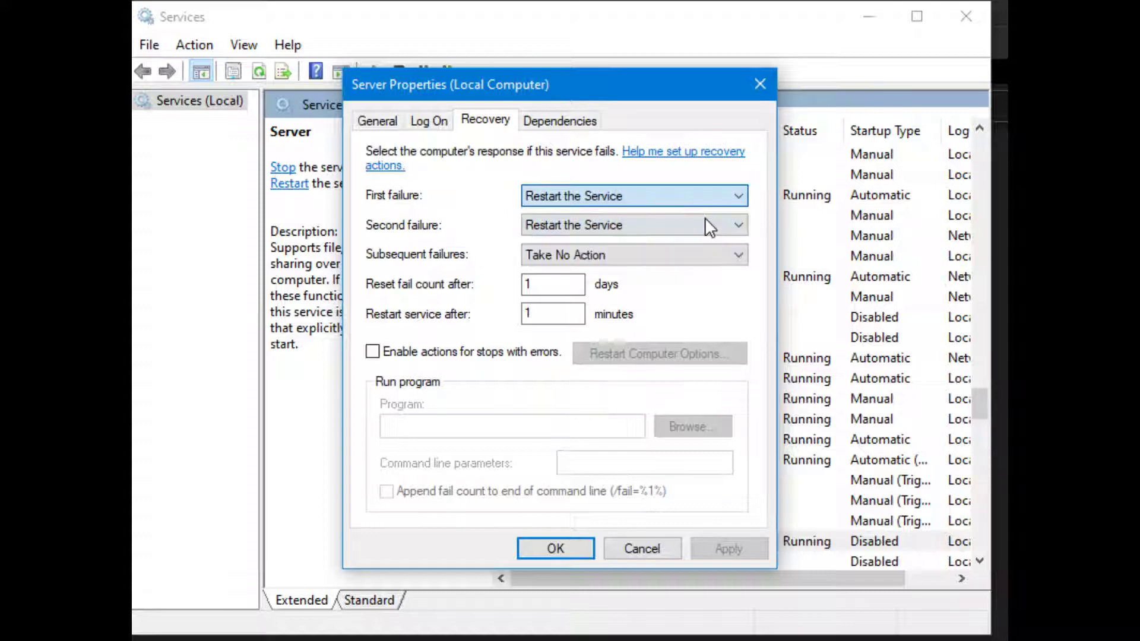
pyautogui.click(742, 224)
pyautogui.click(721, 245)
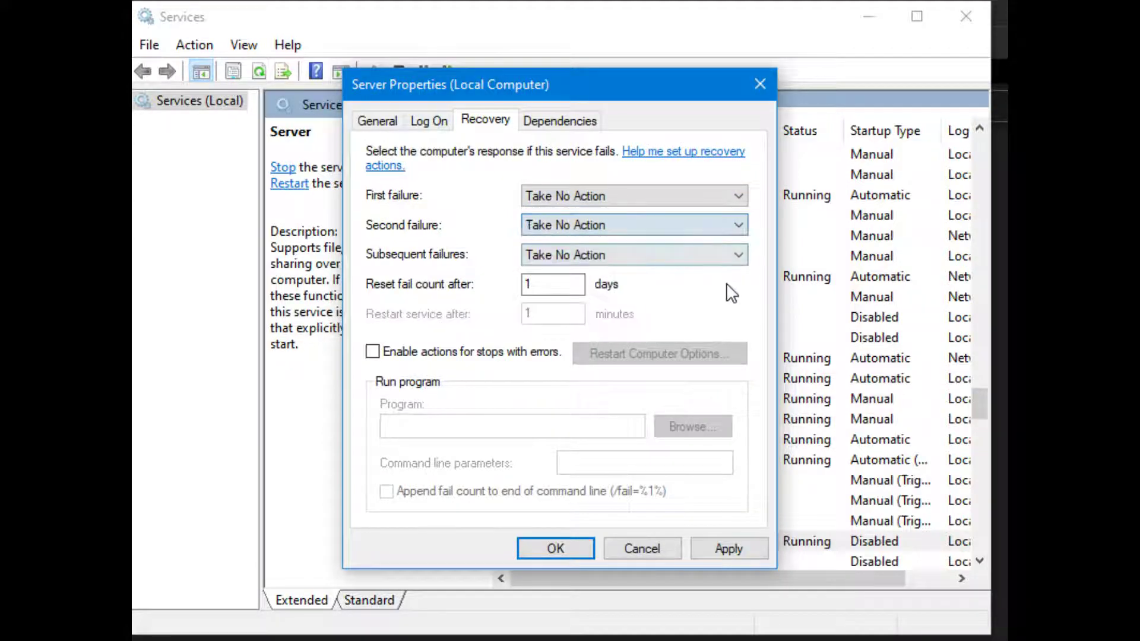
pyautogui.click(717, 546)
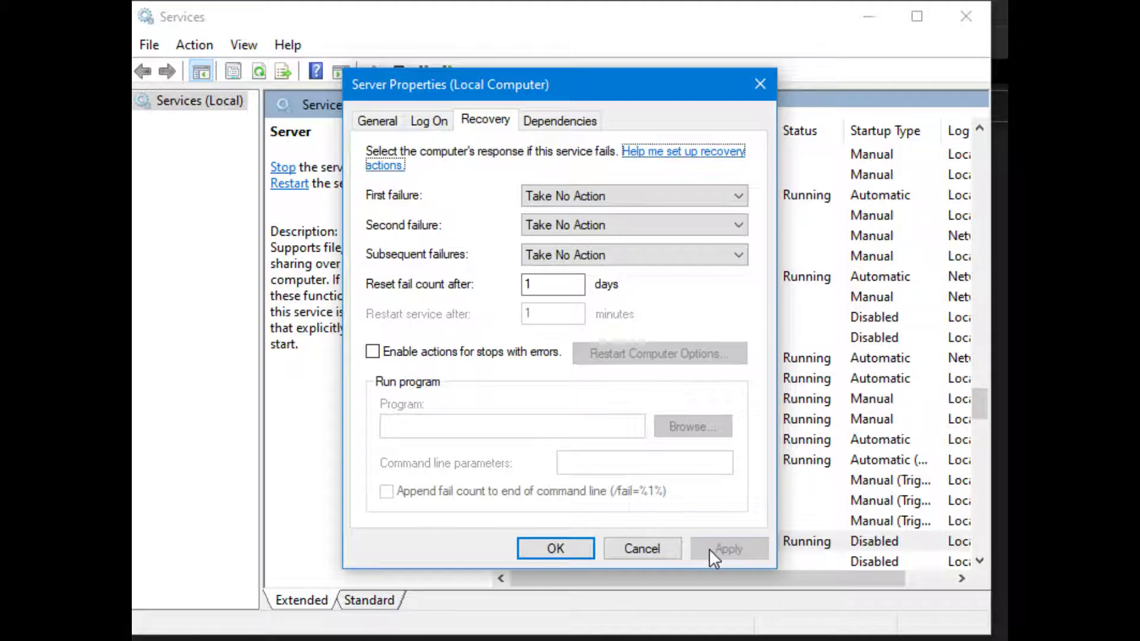
pyautogui.click(564, 546)
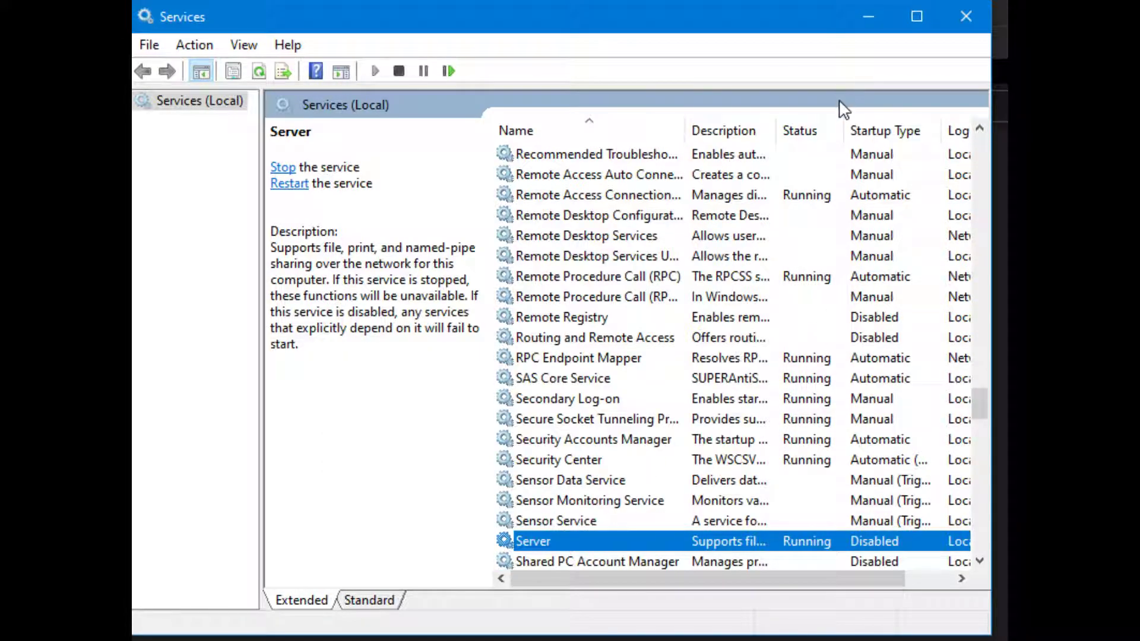
# - Close Services, open System Configuration from Administrative Tools, and move its window fully into view
pyautogui.click(966, 14)
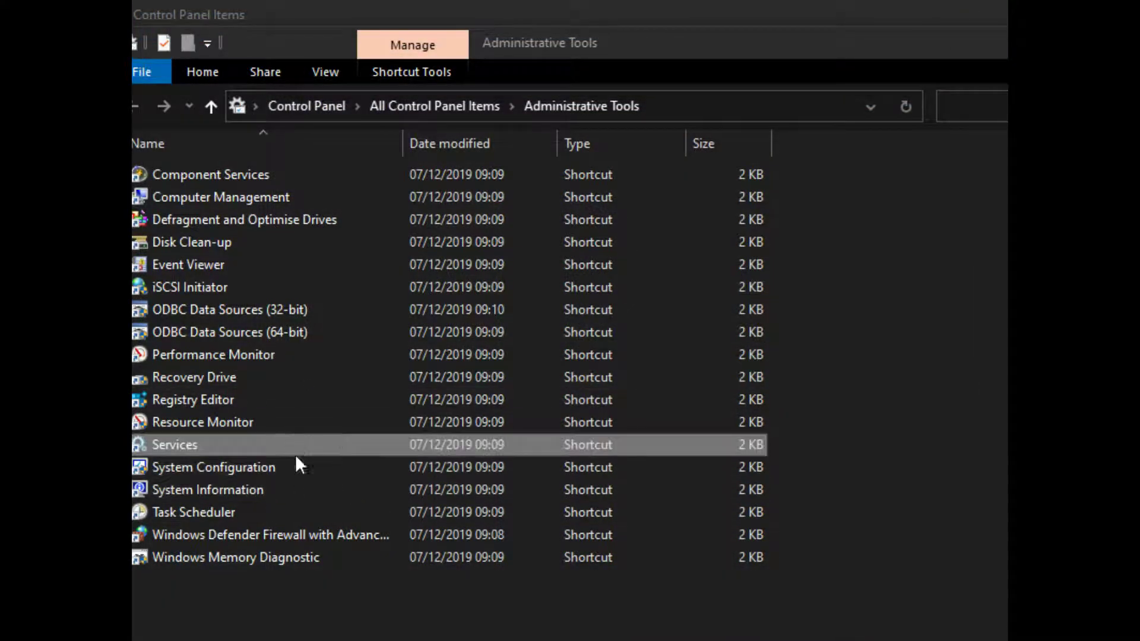
pyautogui.doubleClick(303, 466)
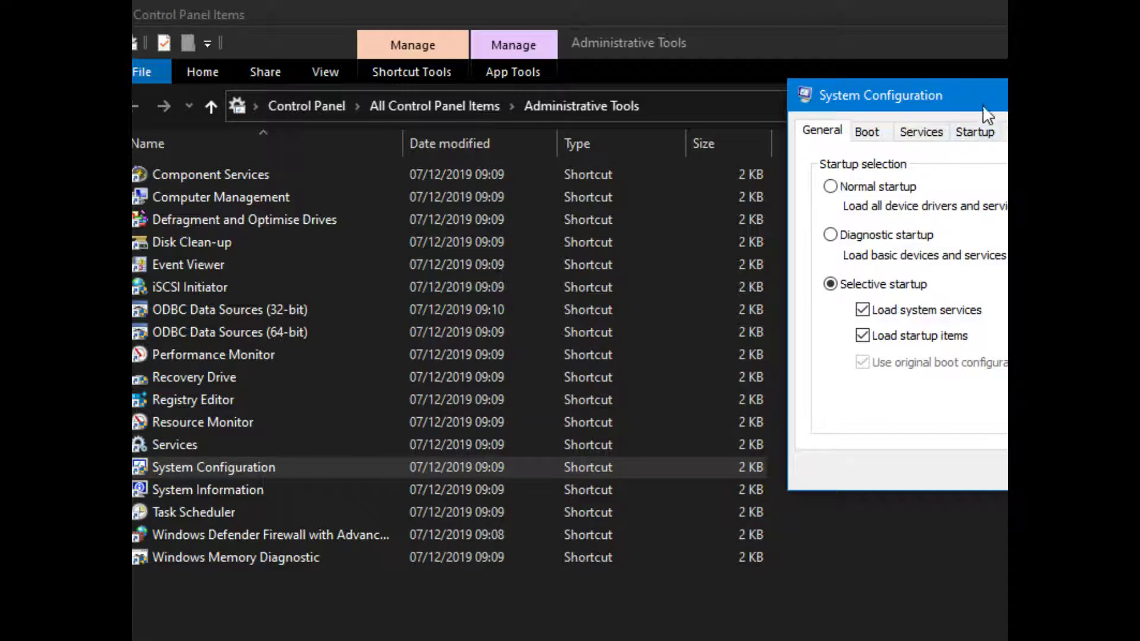
pyautogui.moveTo(987, 115); pyautogui.dragTo(428, 208)
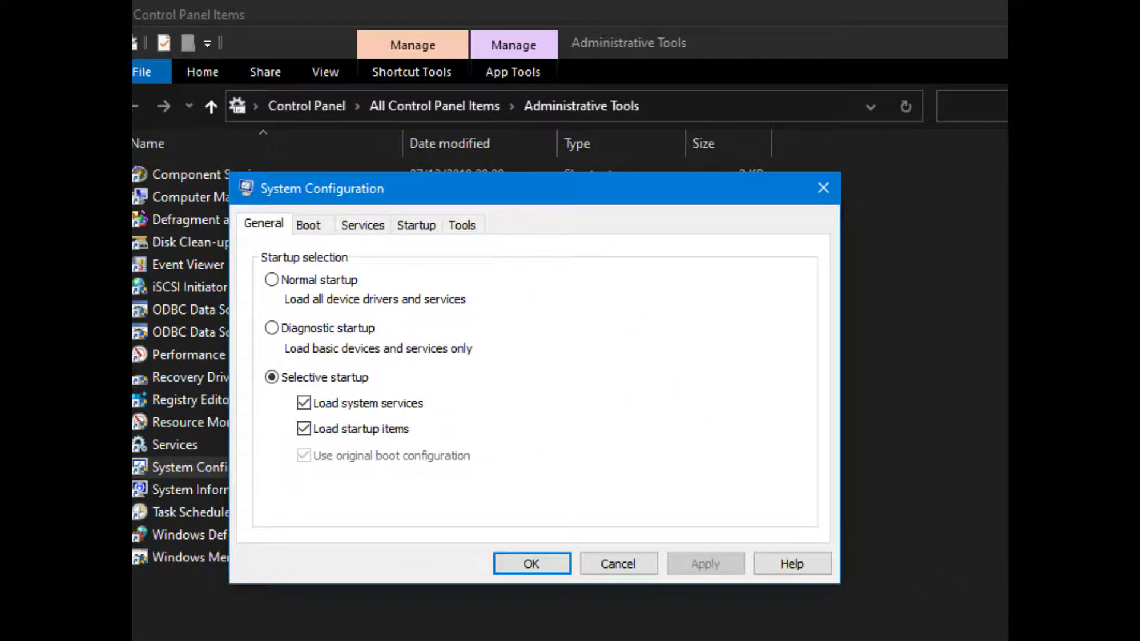
# - Search Windows for msconfig as another way to reach System Configuration, and dismiss the search
pyautogui.press('super')
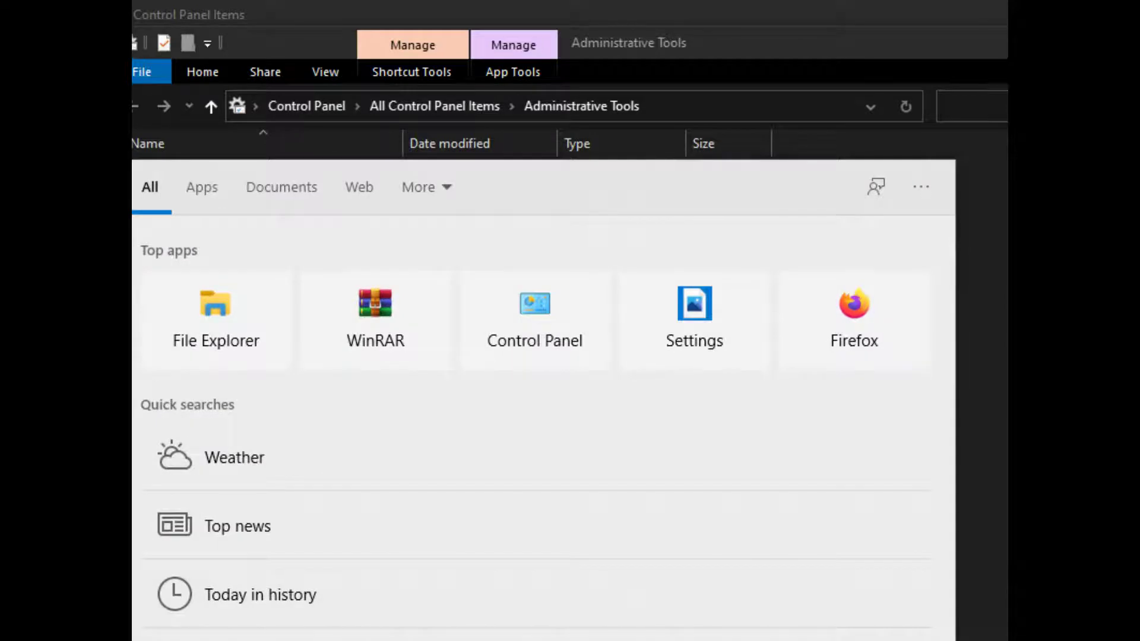
pyautogui.write('mscon')
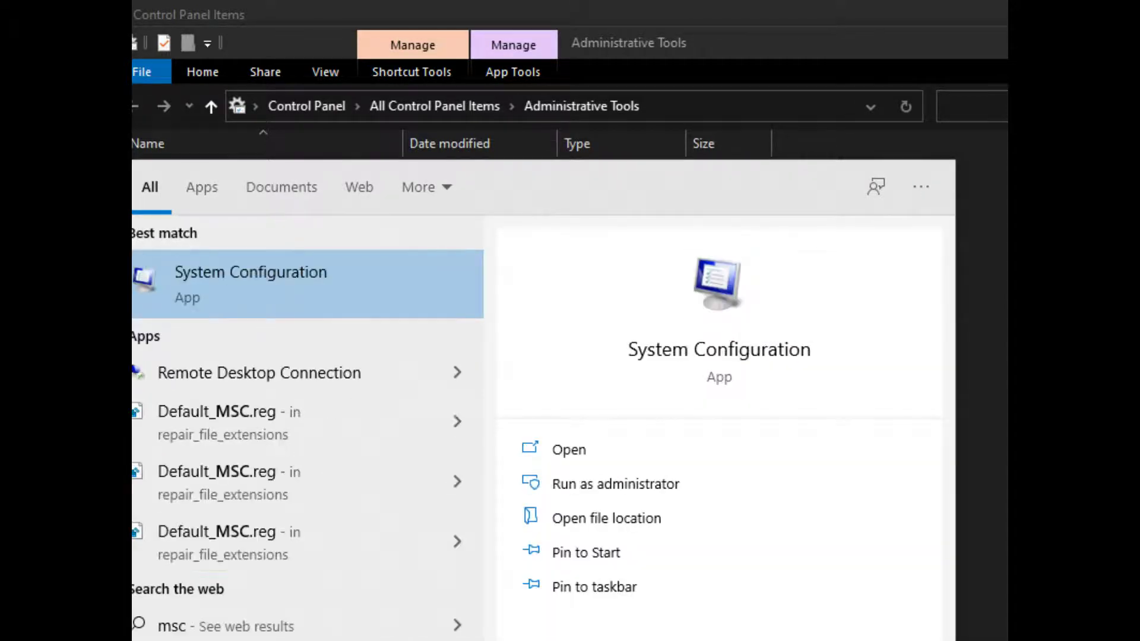
pyautogui.write('fig')
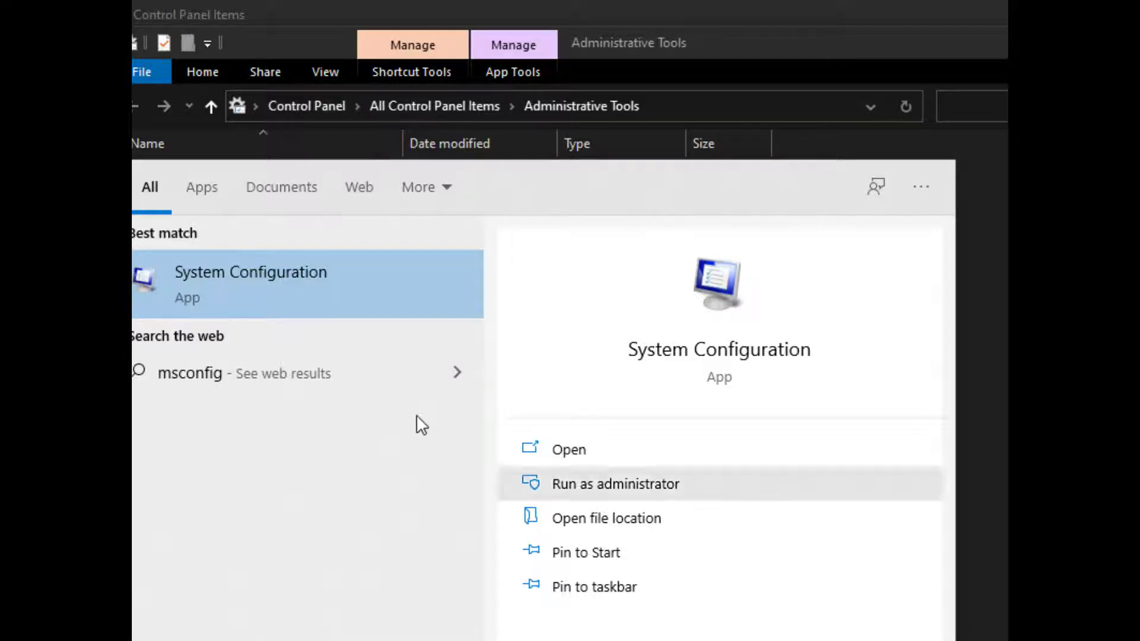
pyautogui.click(1005, 392)
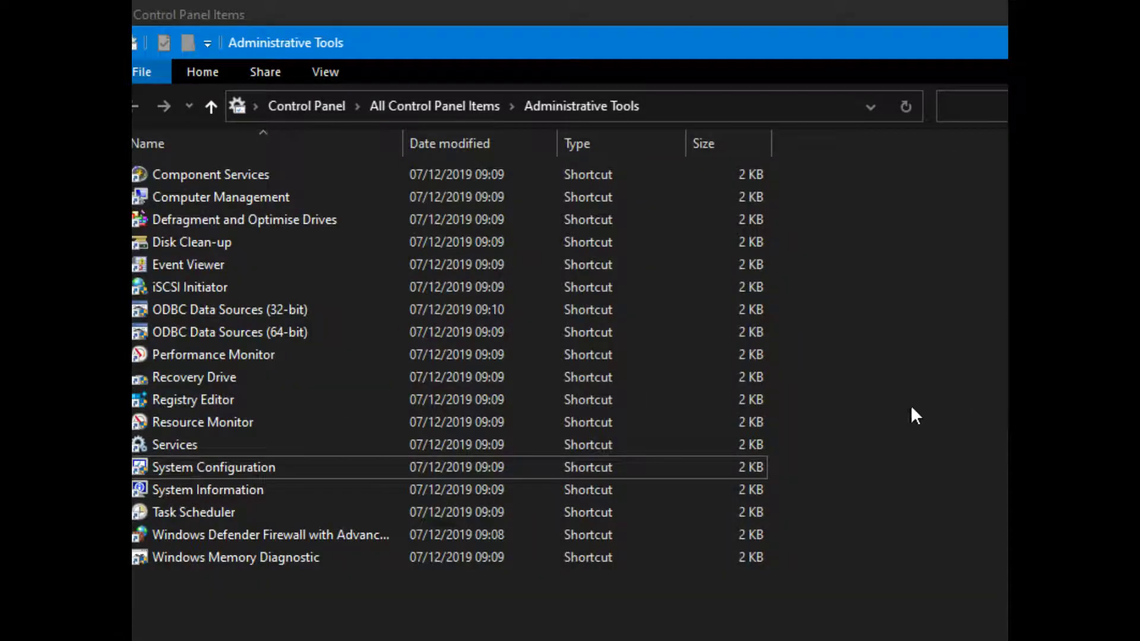
# - Reopen System Configuration from Administrative Tools and review its startup items page and general startup selection
pyautogui.click(352, 466)
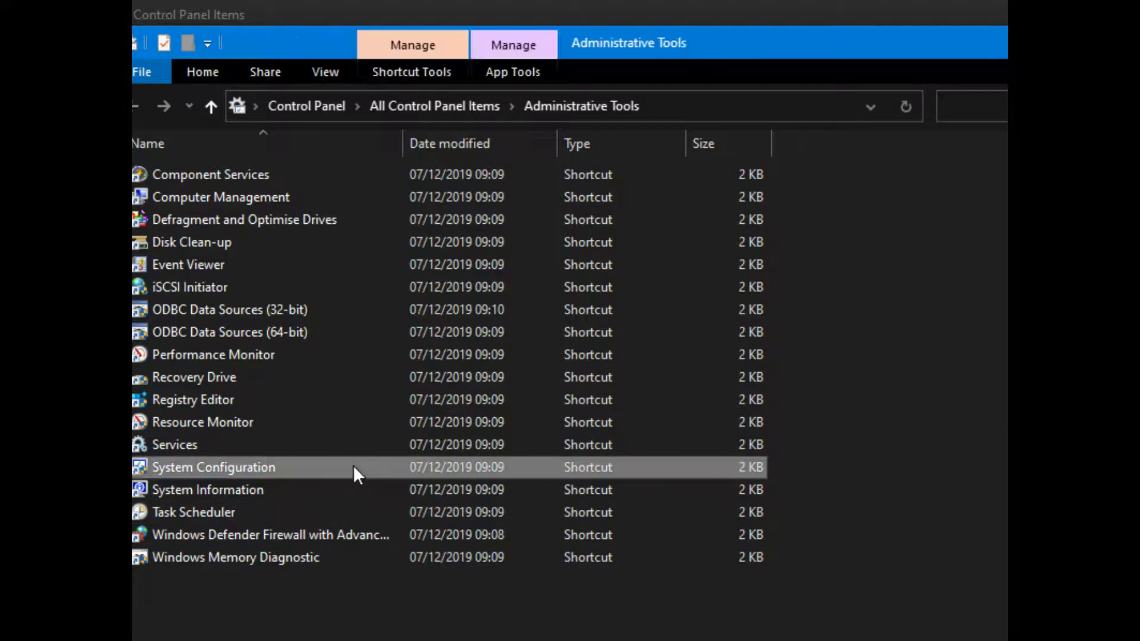
pyautogui.doubleClick(352, 466)
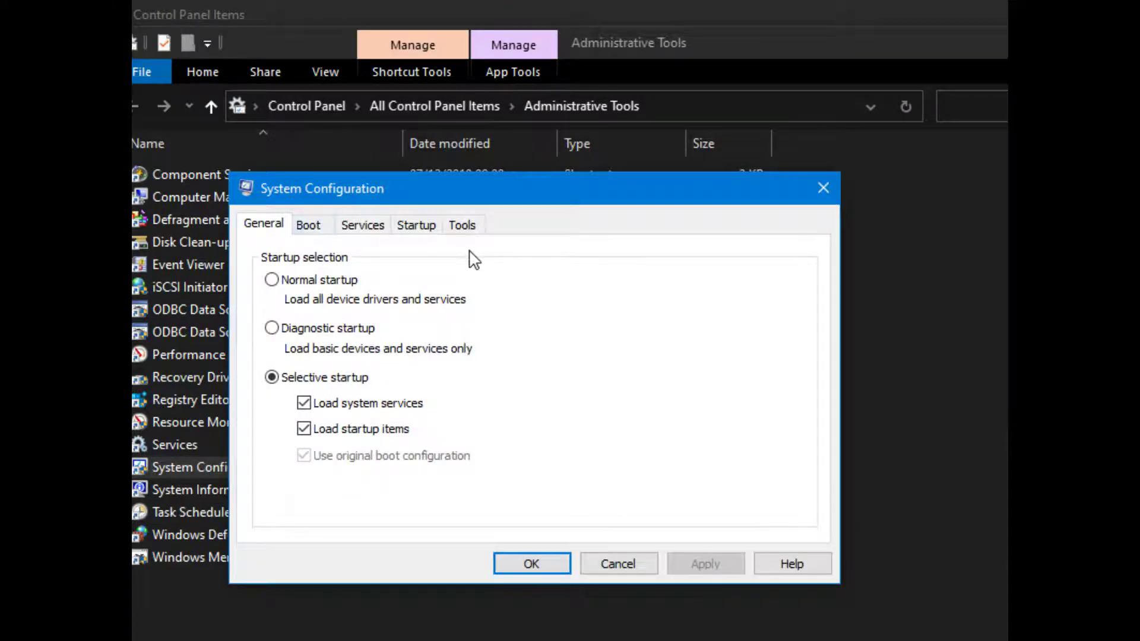
pyautogui.click(416, 226)
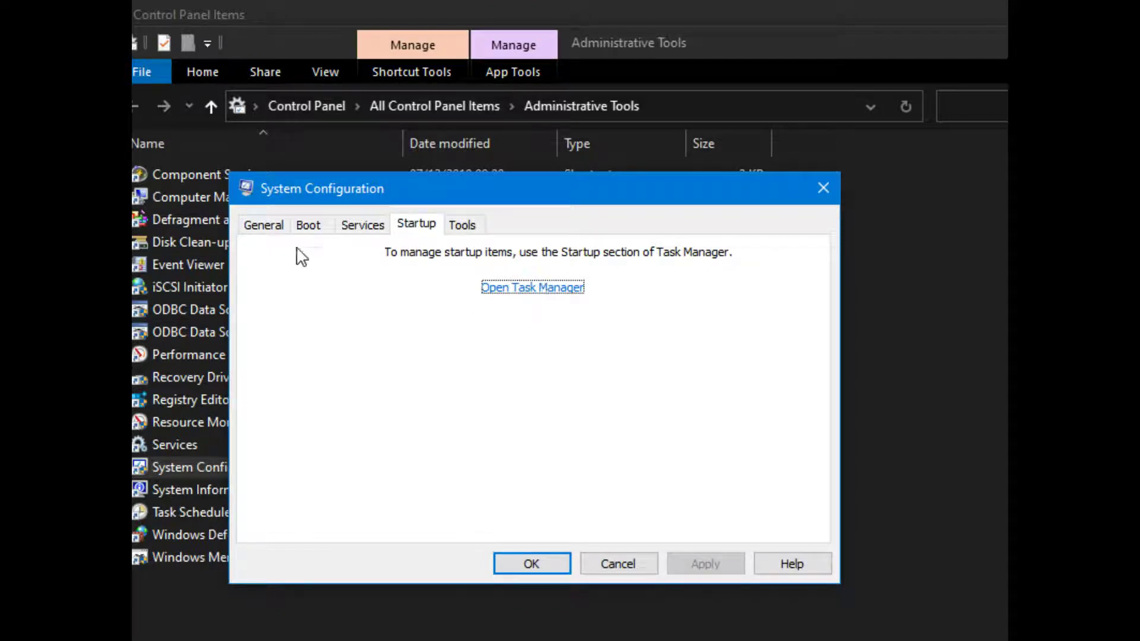
pyautogui.click(257, 227)
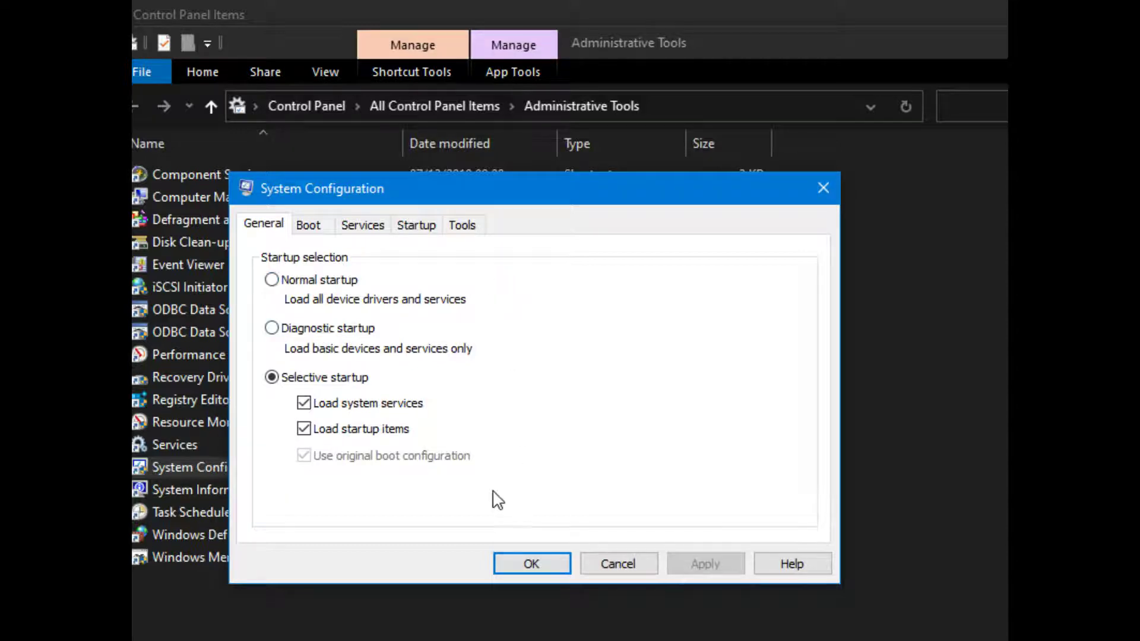
# - Try the Safe boot option with Minimal in the Windows 10 boot settings, and clear it again
pyautogui.click(313, 231)
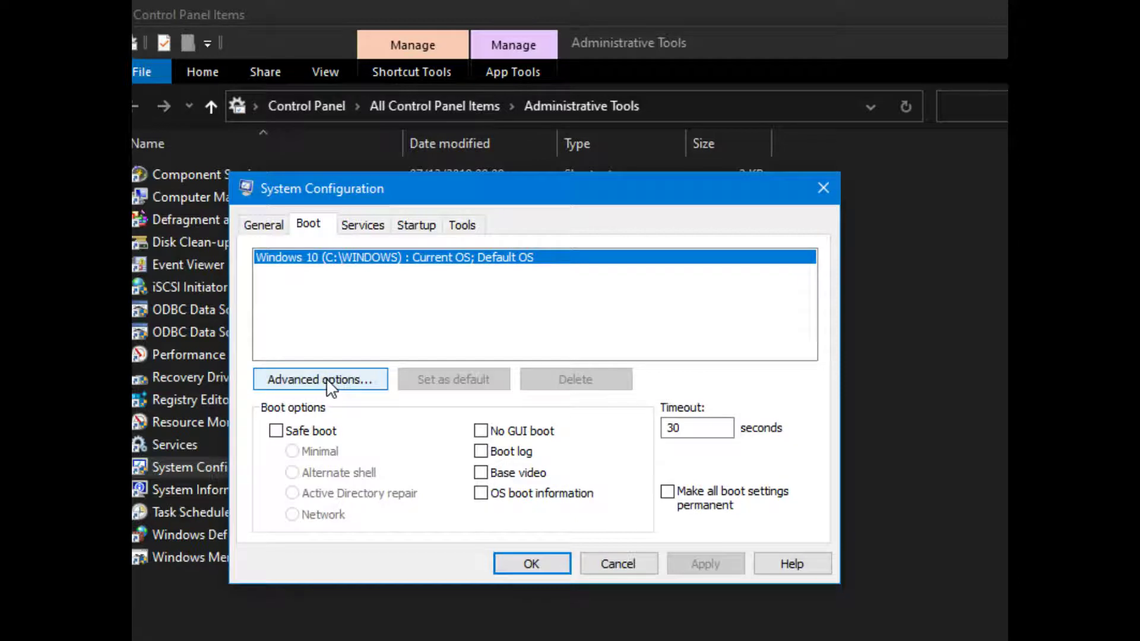
pyautogui.click(277, 431)
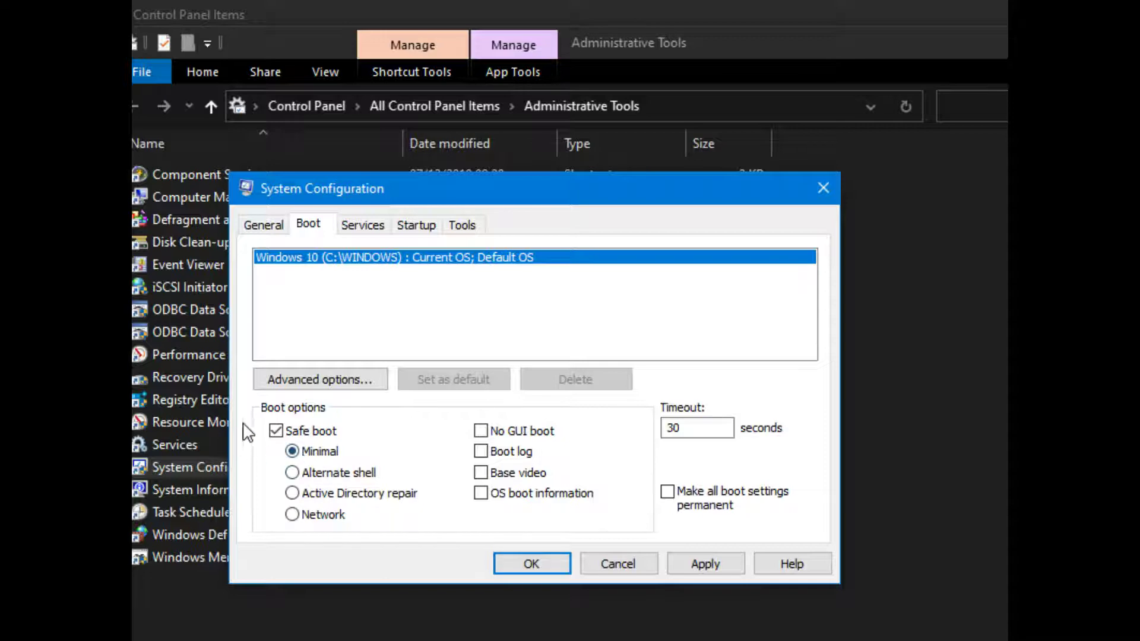
pyautogui.click(276, 431)
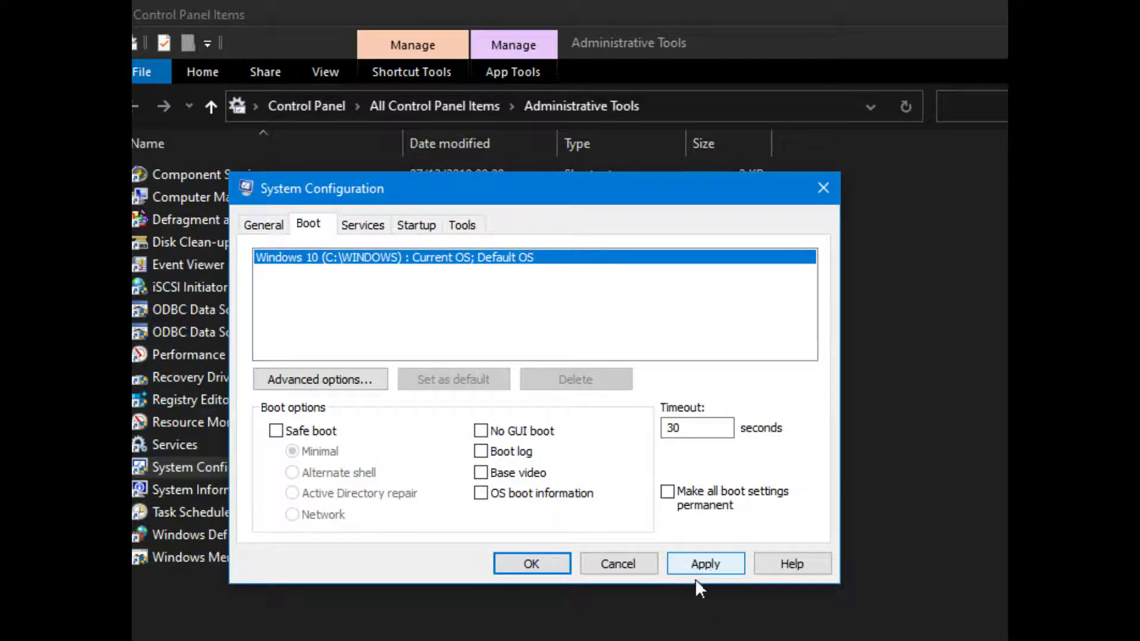
# - Disable SAS Core Service in System Configuration's services, save the change, and dismiss the restart prompt
pyautogui.click(362, 225)
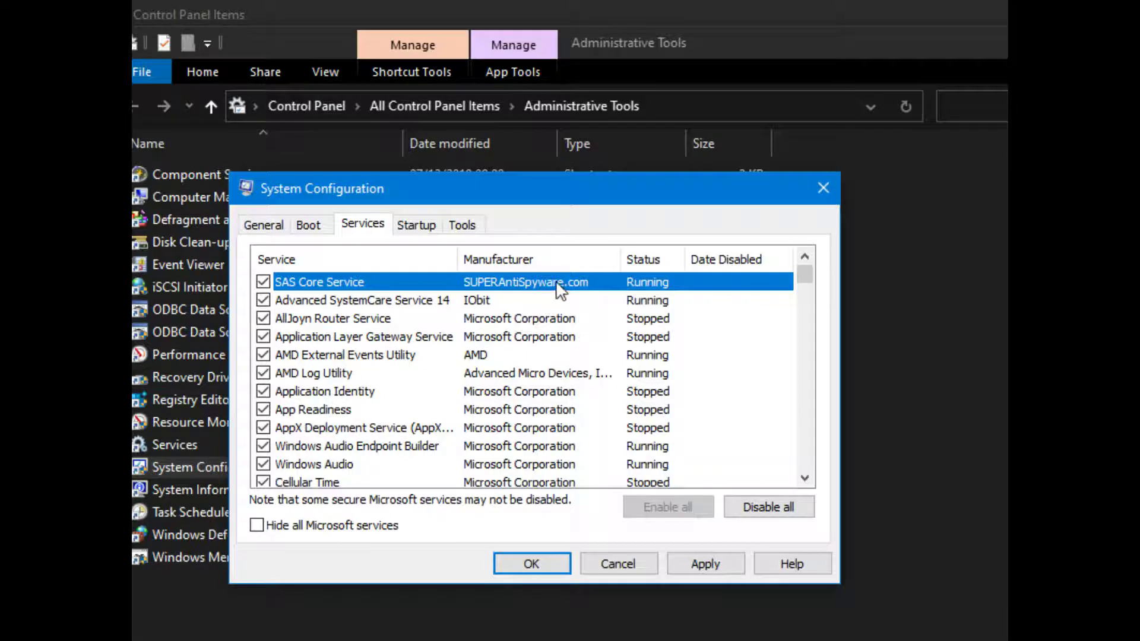
pyautogui.click(263, 281)
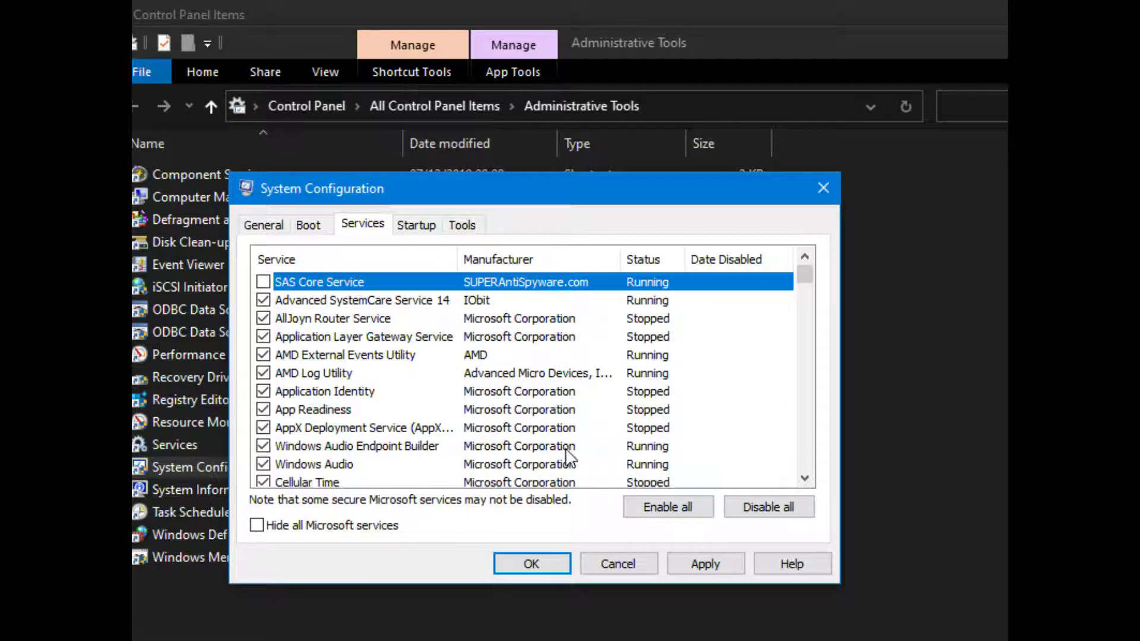
pyautogui.click(705, 569)
pyautogui.click(541, 575)
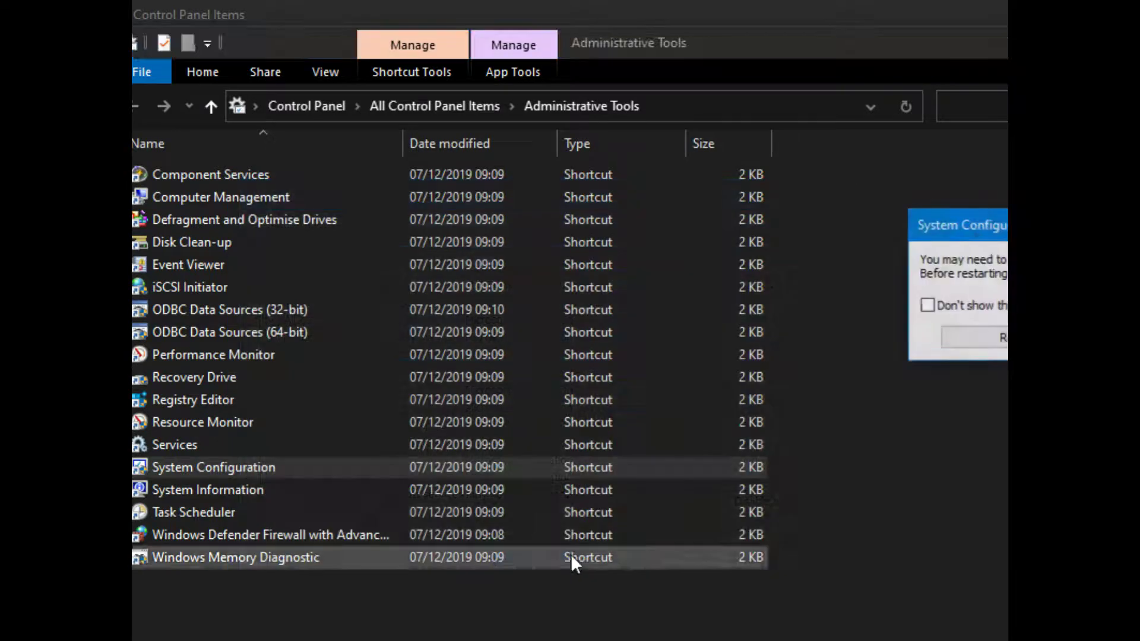
pyautogui.press('Escape')
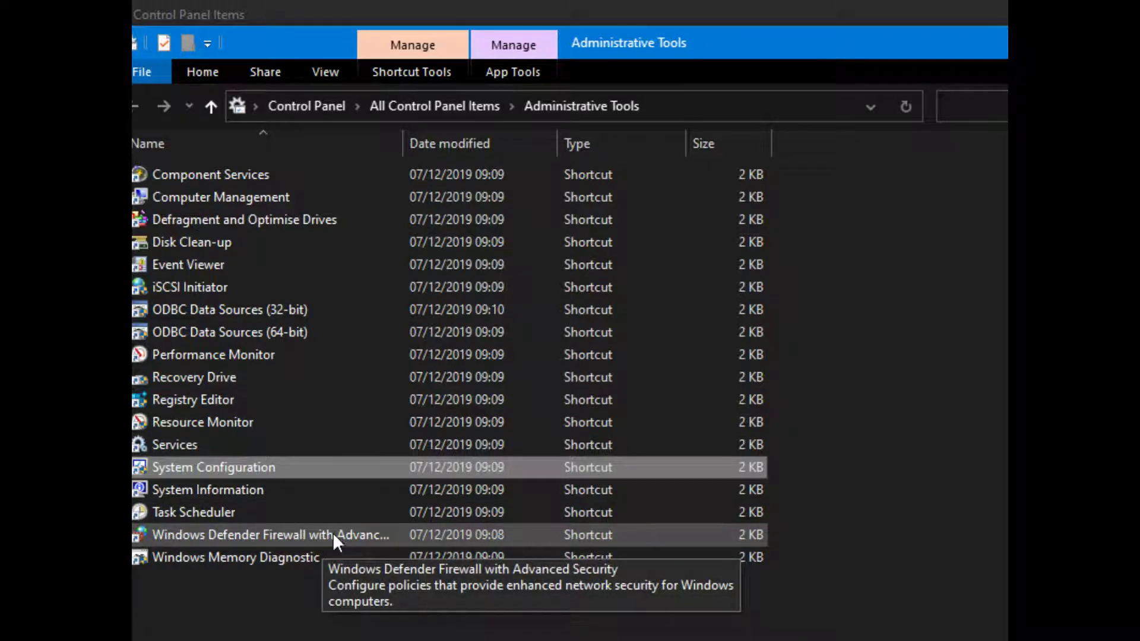
# - Open Windows Memory Diagnostic, move it into view to review its memory check options, and cancel it
pyautogui.doubleClick(288, 556)
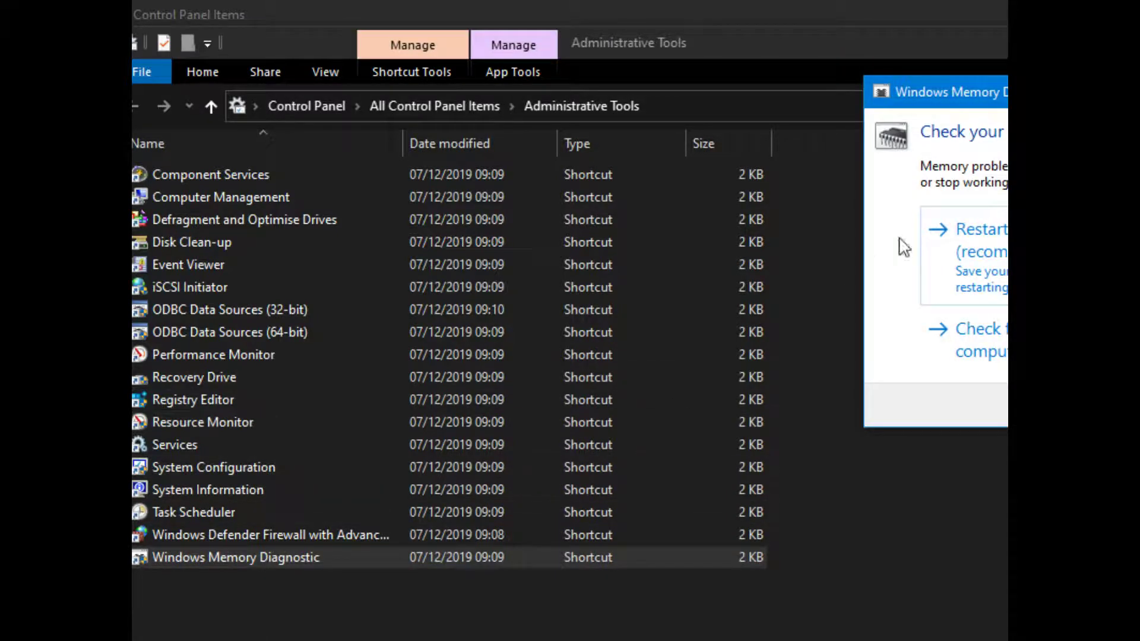
pyautogui.moveTo(997, 92); pyautogui.dragTo(390, 188)
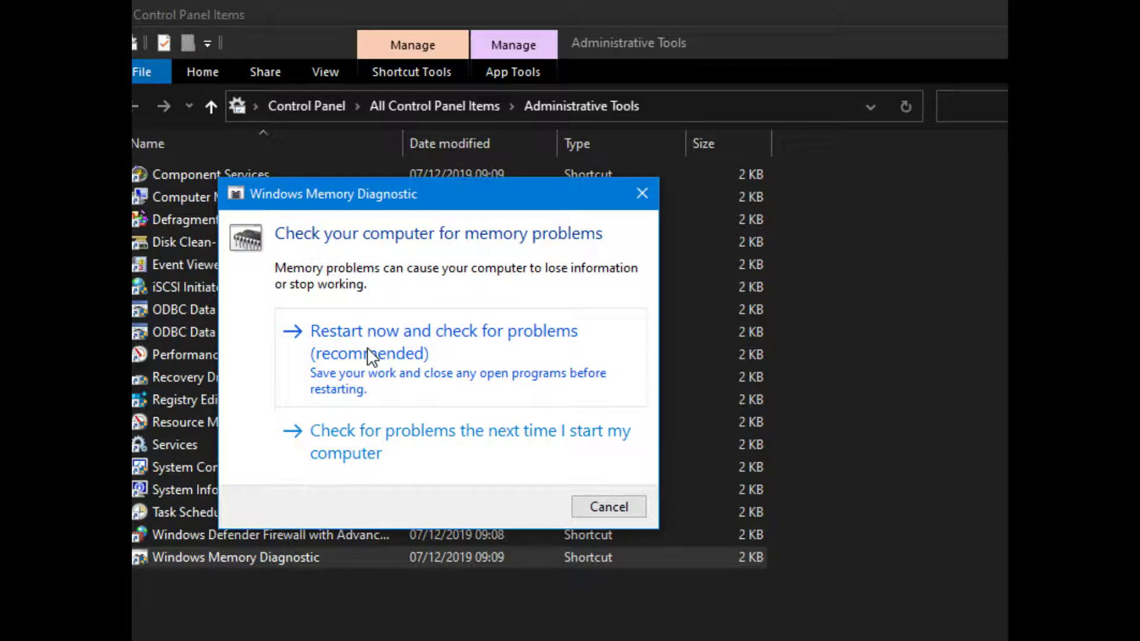
pyautogui.click(610, 506)
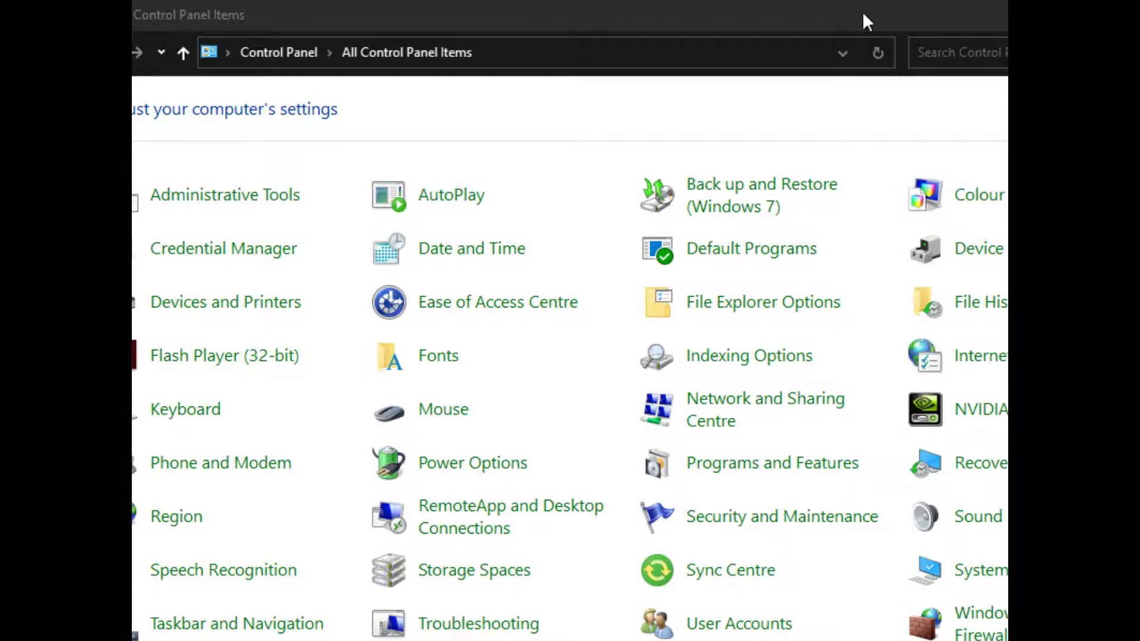
# - Reopen Administrative Tools from Control Panel and start Disk Clean-up for drive C:
pyautogui.click(270, 197)
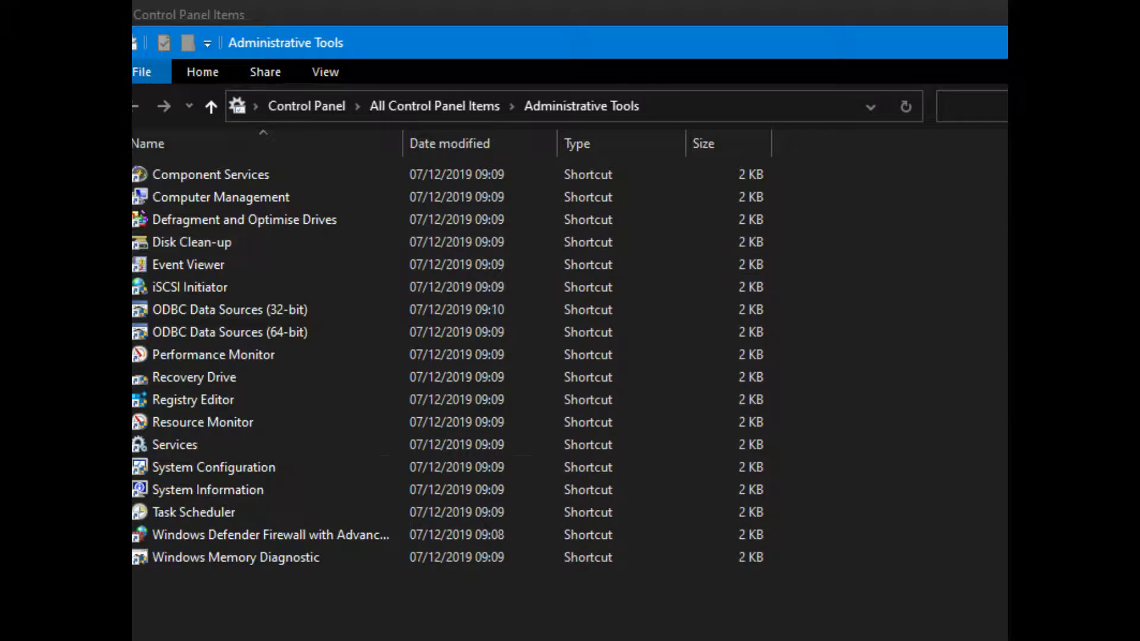
pyautogui.press('super+s')
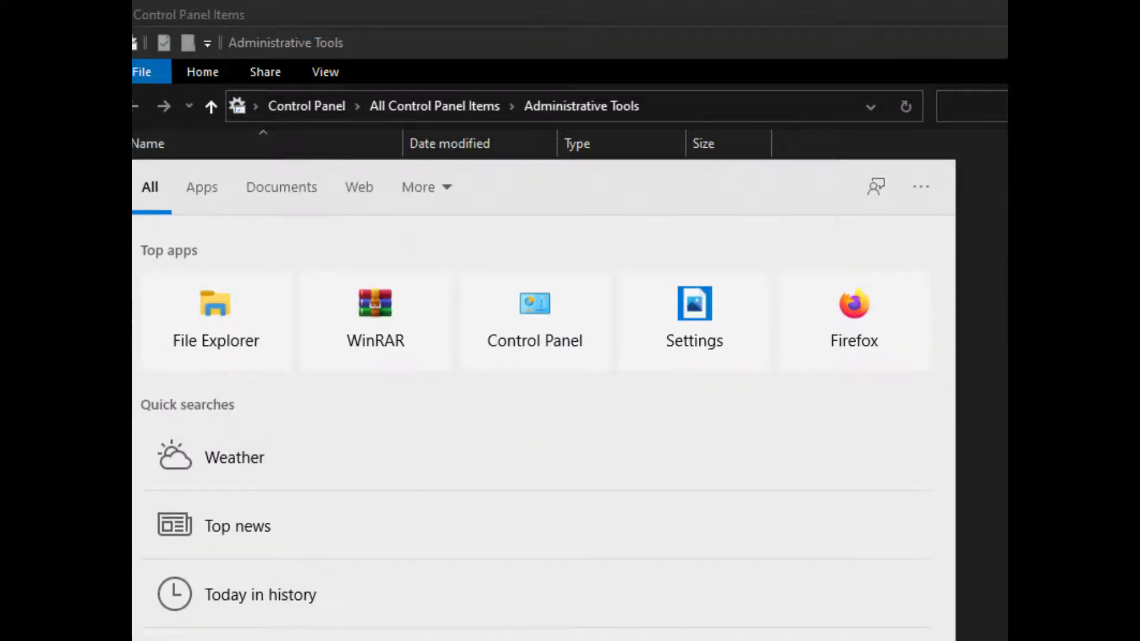
pyautogui.press('Escape')
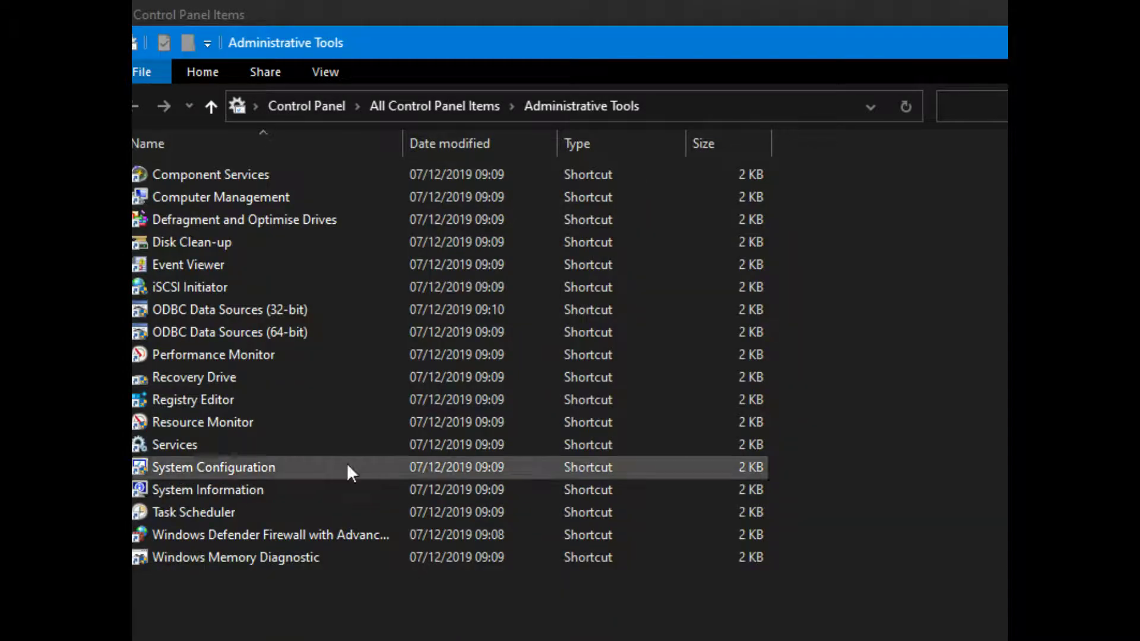
pyautogui.doubleClick(223, 244)
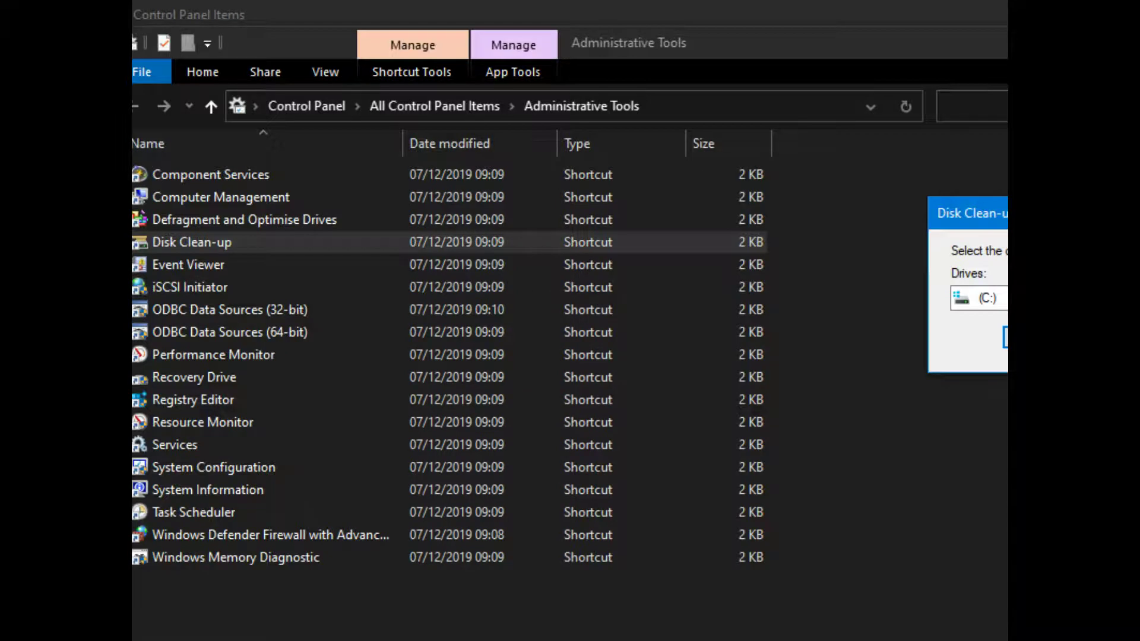
pyautogui.moveTo(1075, 210); pyautogui.dragTo(326, 244)
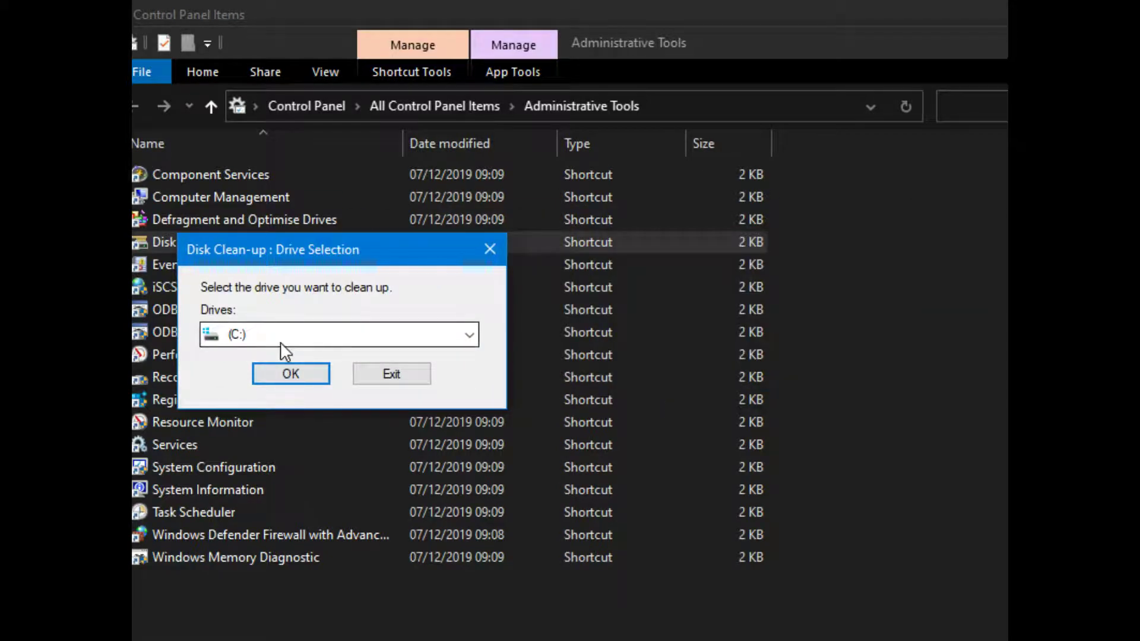
pyautogui.click(286, 375)
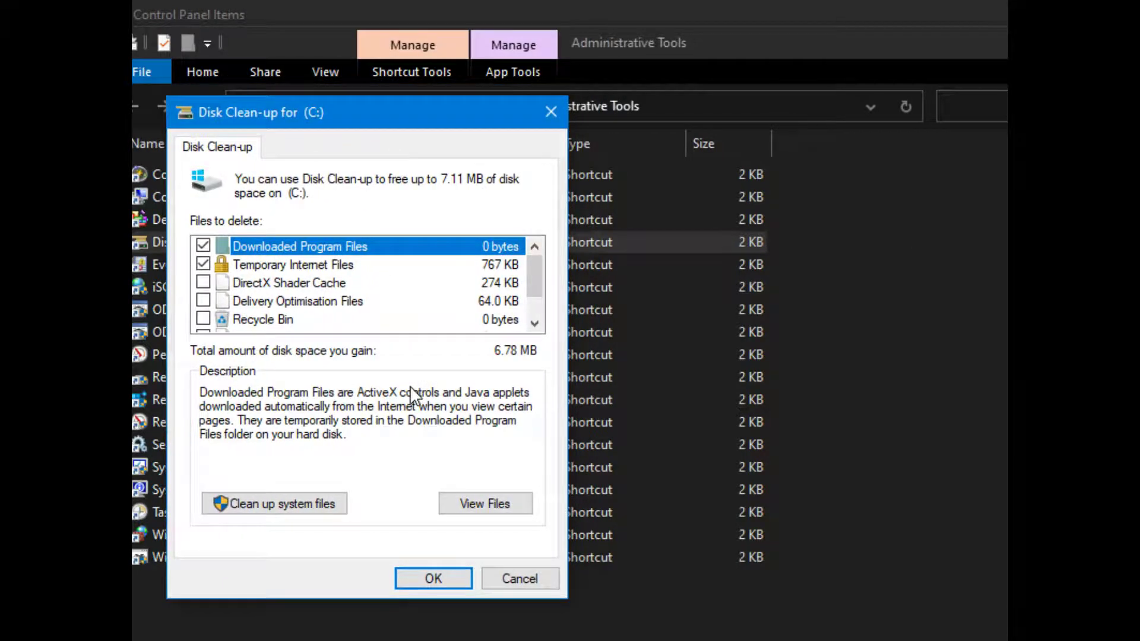
# - Review the file categories and mark DirectX Shader Cache, Delivery Optimisation Files, Recycle Bin and Temporary files for deletion
pyautogui.click(339, 267)
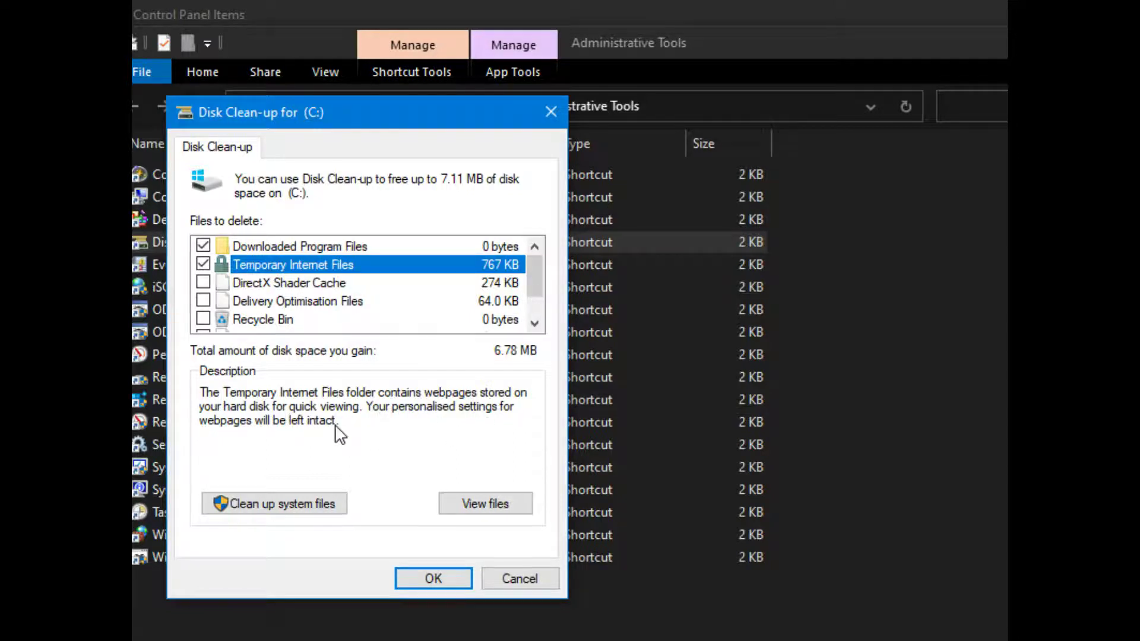
pyautogui.click(332, 285)
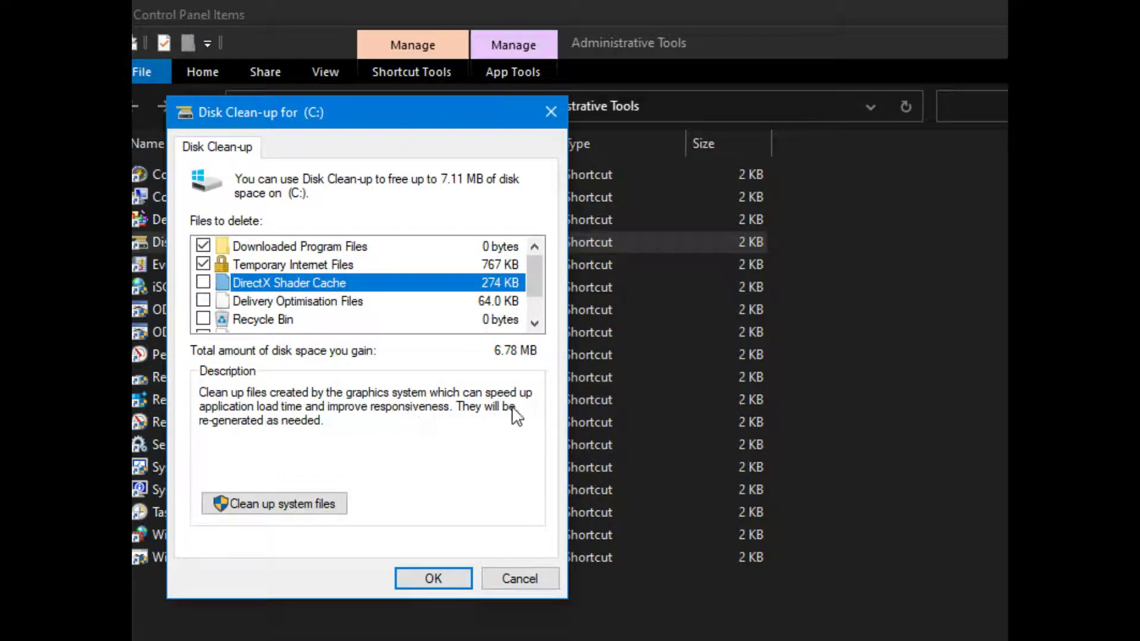
pyautogui.click(203, 282)
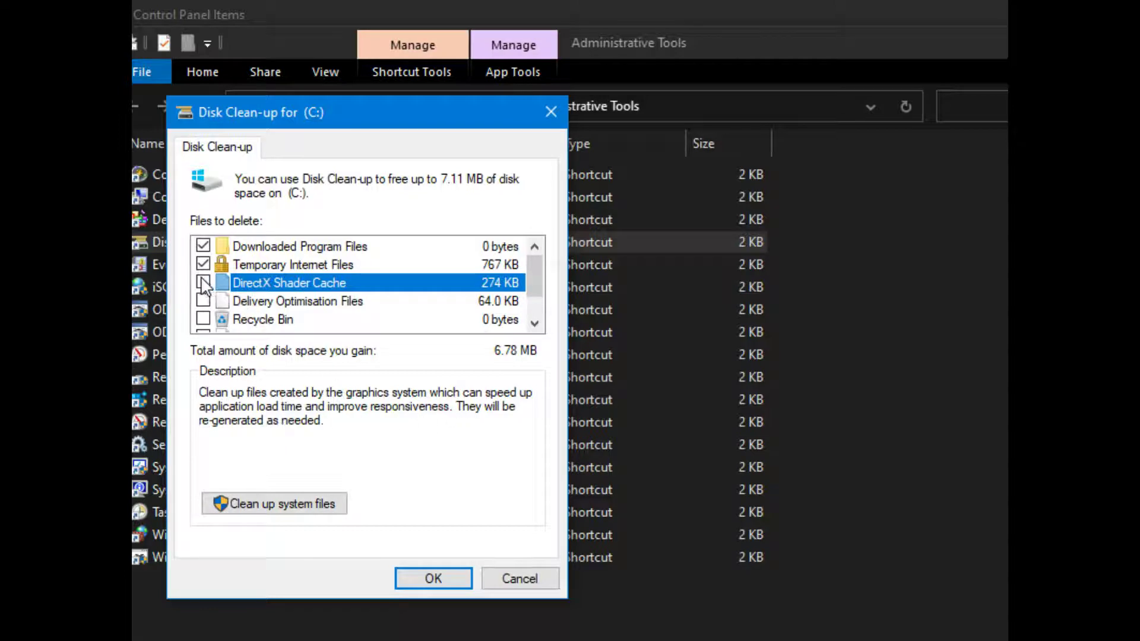
pyautogui.click(315, 301)
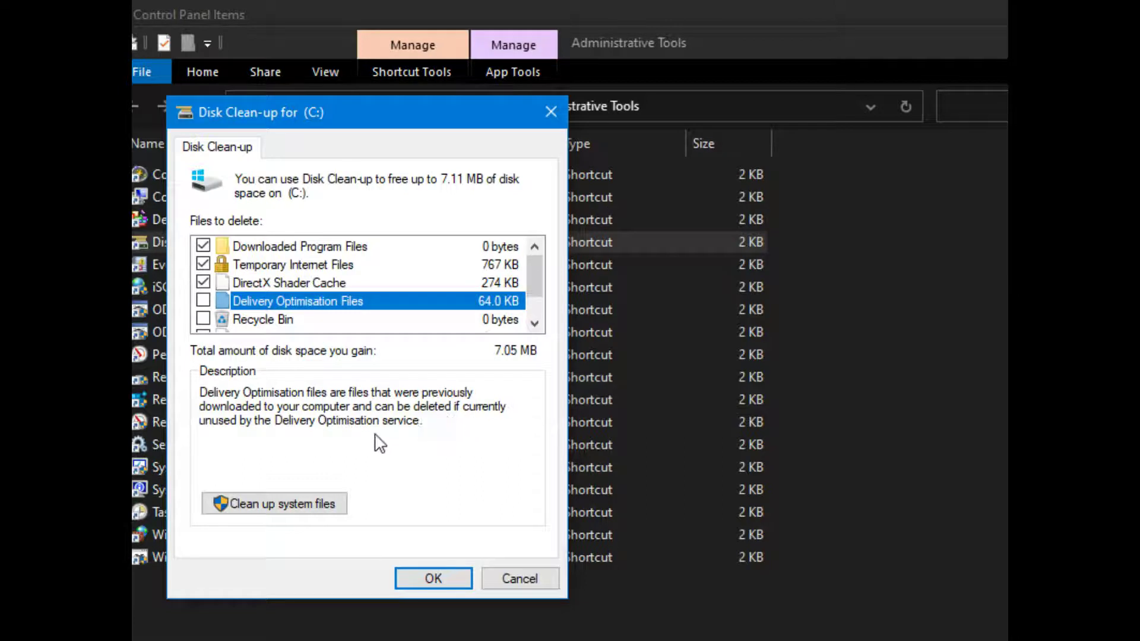
pyautogui.click(203, 300)
pyautogui.click(203, 319)
pyautogui.scroll(-1, 297, 316)
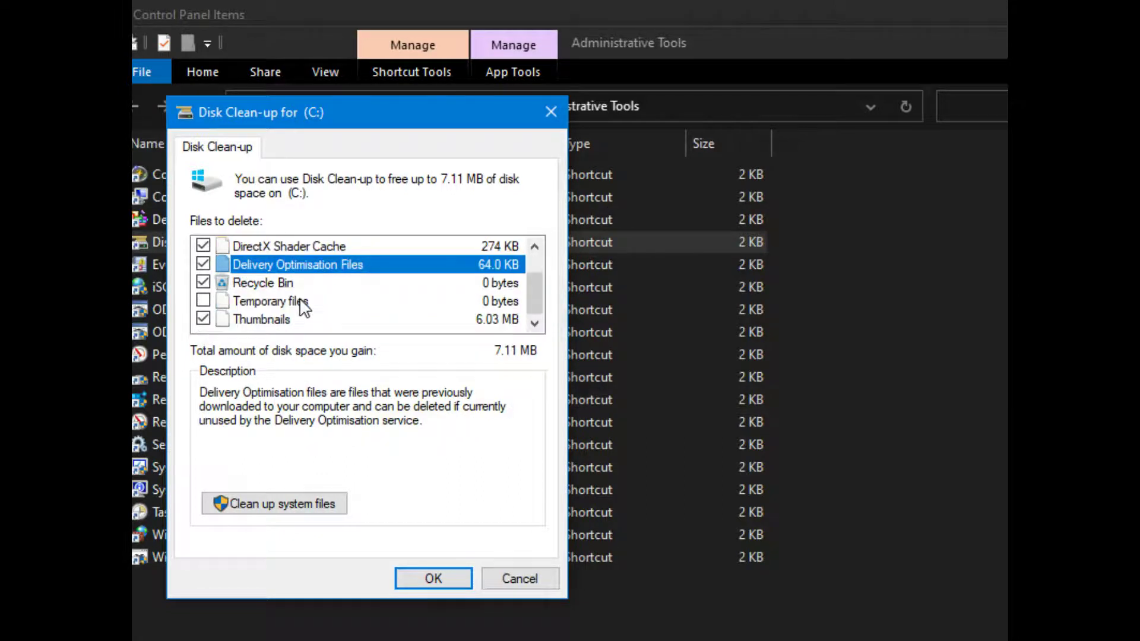
pyautogui.click(203, 300)
pyautogui.click(262, 320)
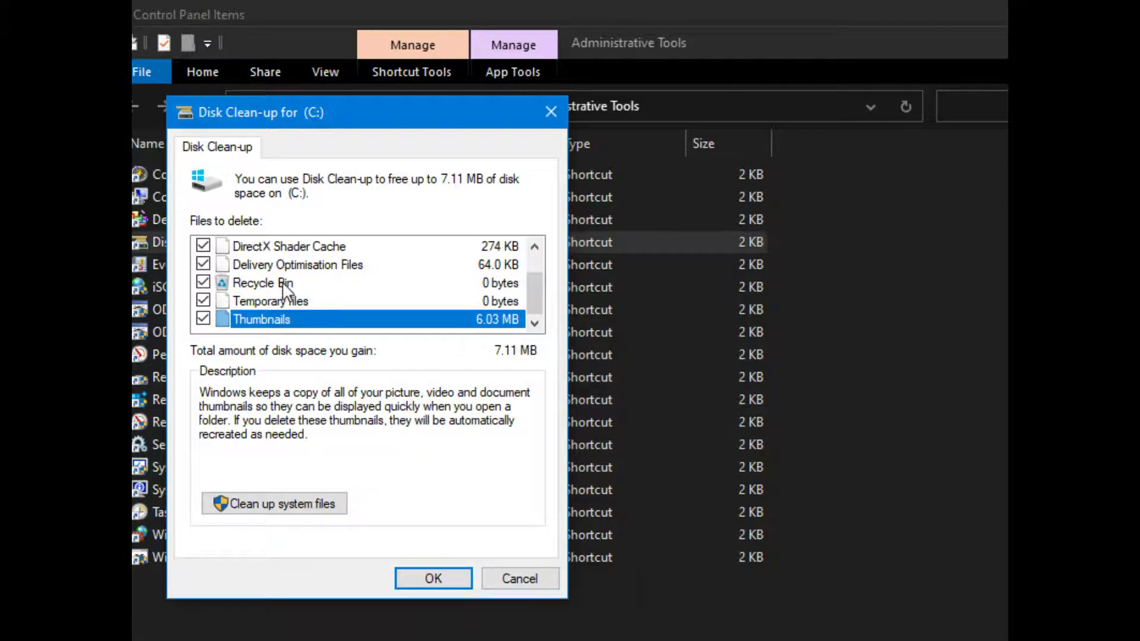
pyautogui.scroll(1, 291, 285)
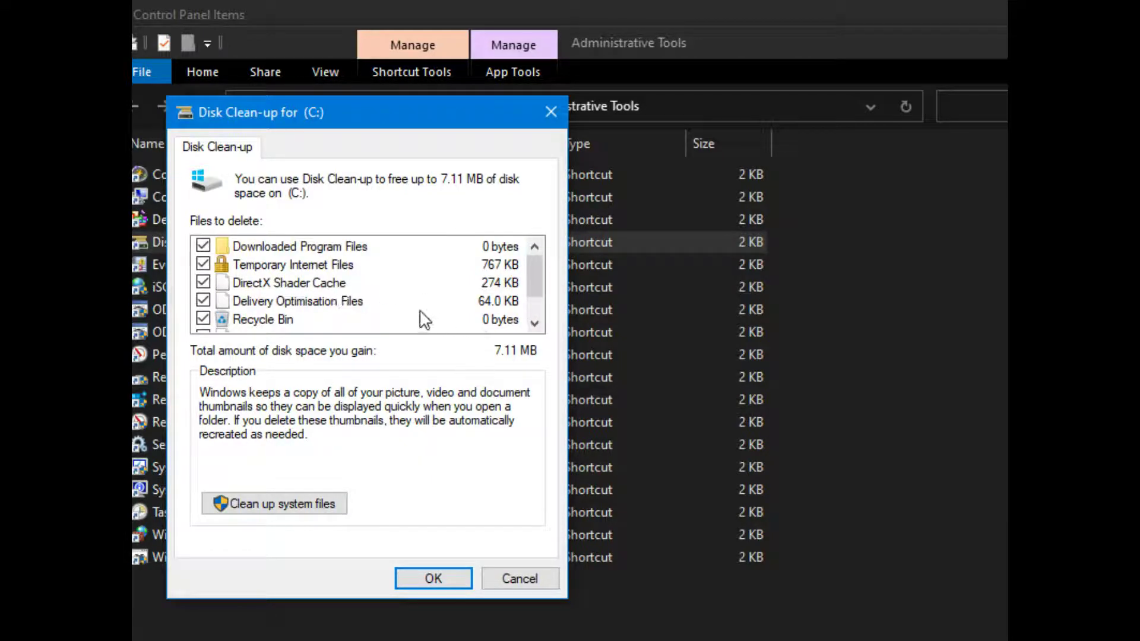
# - Scan drive C: again with system files included in Disk Clean-up, and move the results window fully into view
pyautogui.click(294, 503)
pyautogui.moveTo(979, 212); pyautogui.dragTo(279, 278)
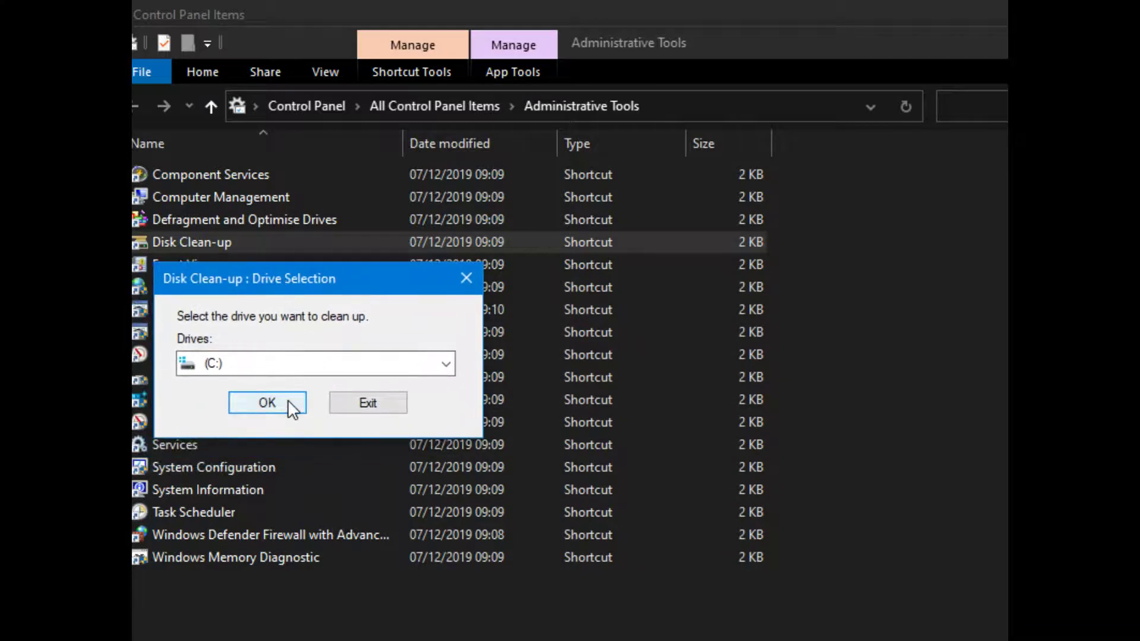
pyautogui.click(288, 400)
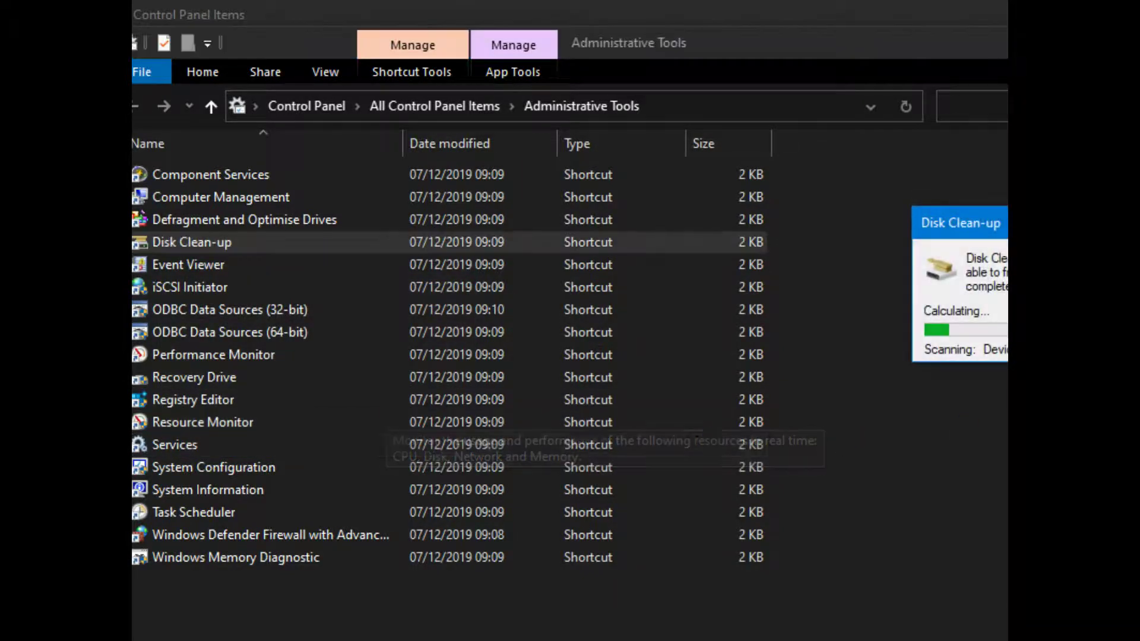
pyautogui.moveTo(1003, 224); pyautogui.dragTo(377, 276)
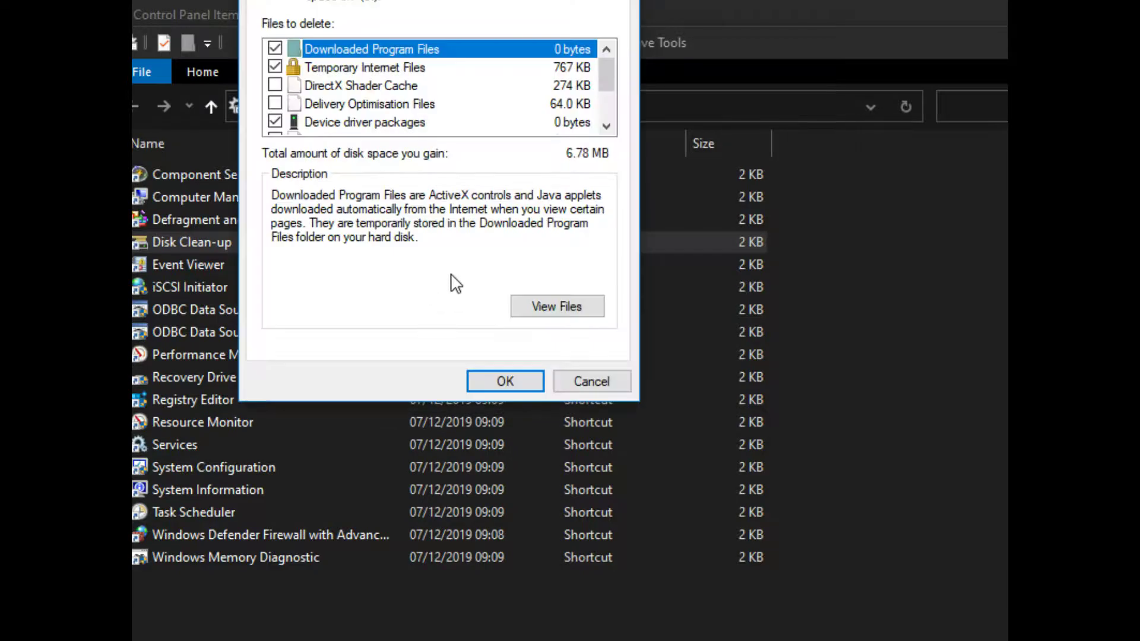
pyautogui.moveTo(482, 0); pyautogui.dragTo(410, 185)
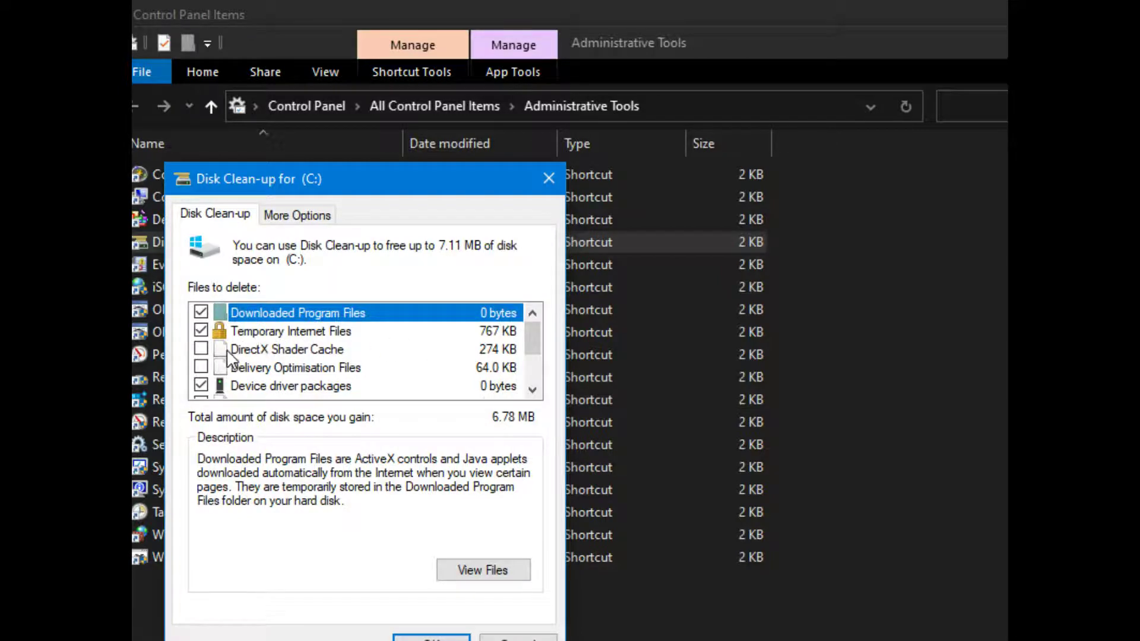
# - Look at the Delivery Optimisation Files description, run the clean-up of the ticked categories, and confirm the deletion
pyautogui.click(209, 368)
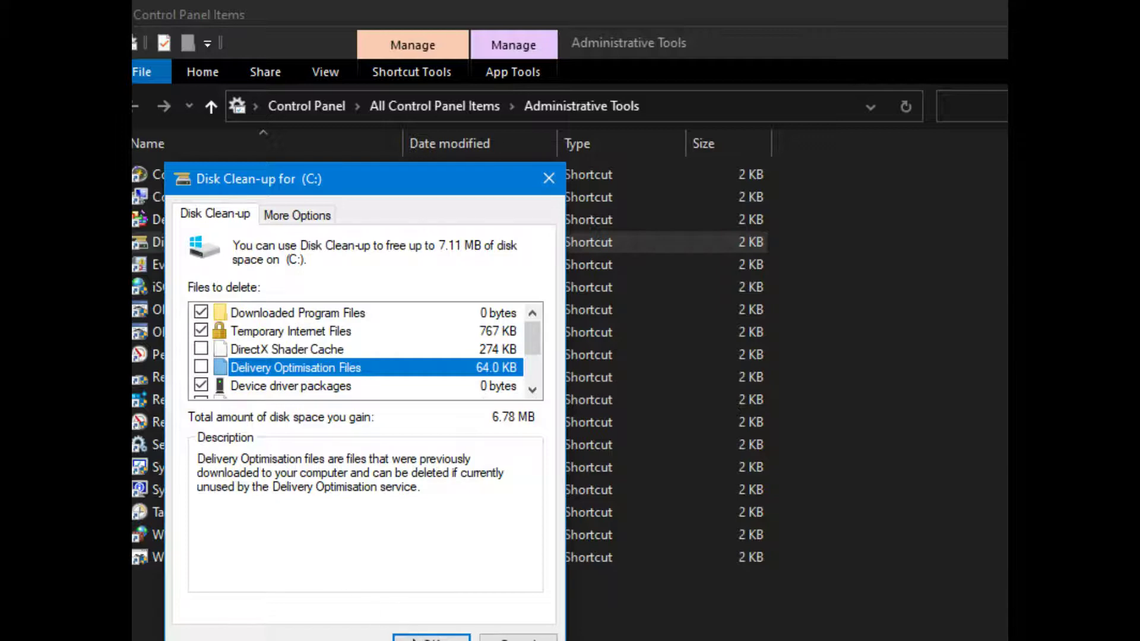
pyautogui.click(431, 637)
pyautogui.press('Return')
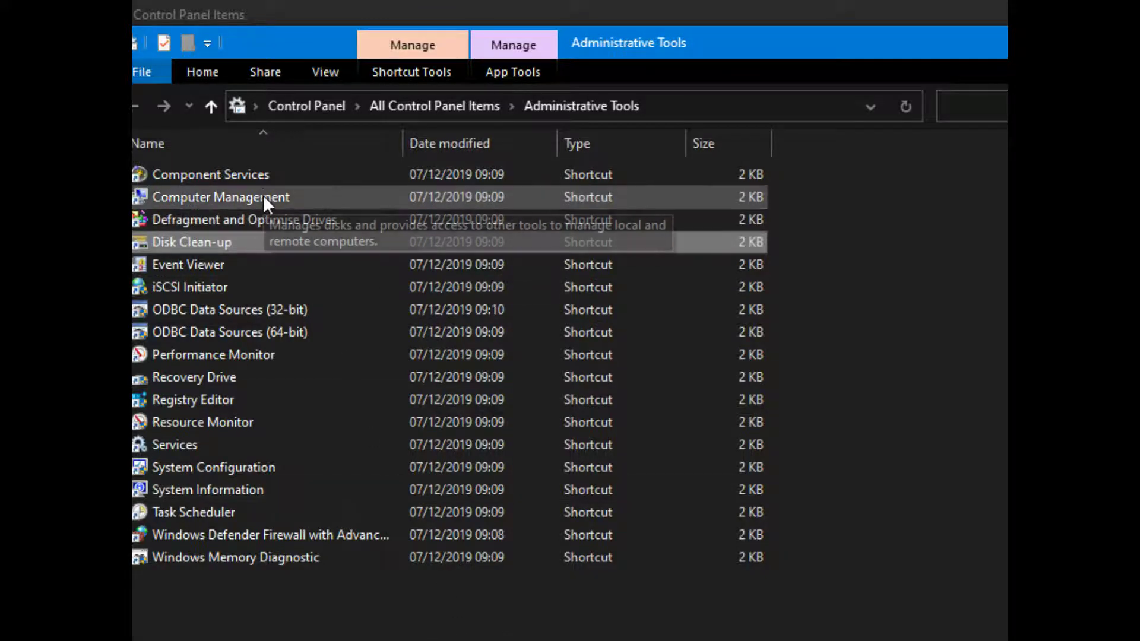
# - Open Computer Management from Administrative Tools and bring its window back in front of This PC
pyautogui.doubleClick(268, 196)
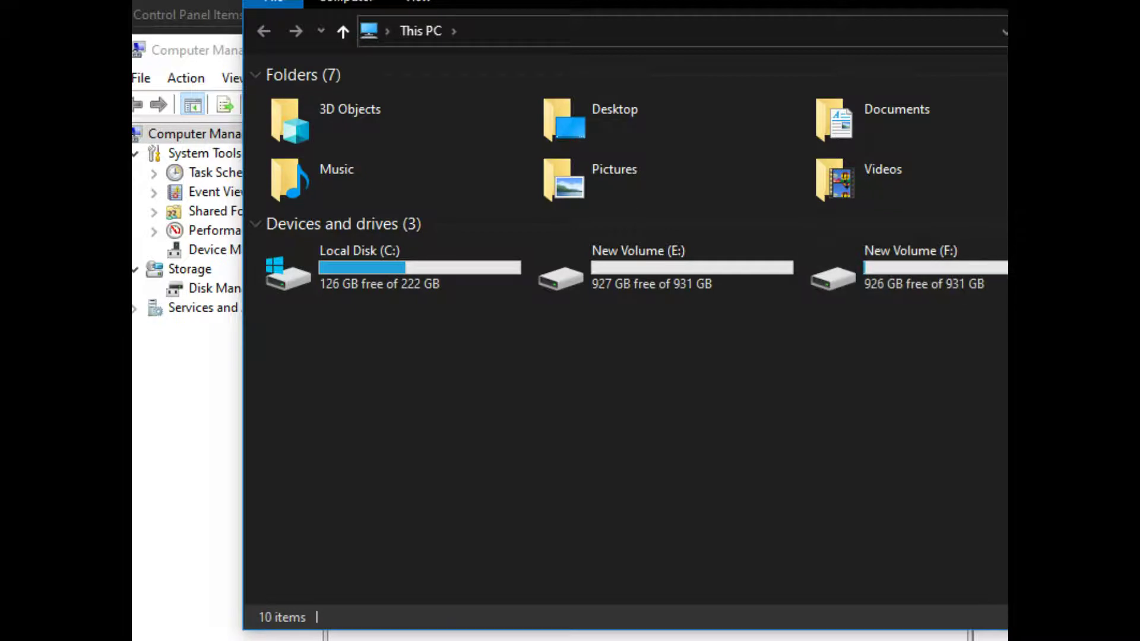
pyautogui.hotkey('alt', 'Tab')
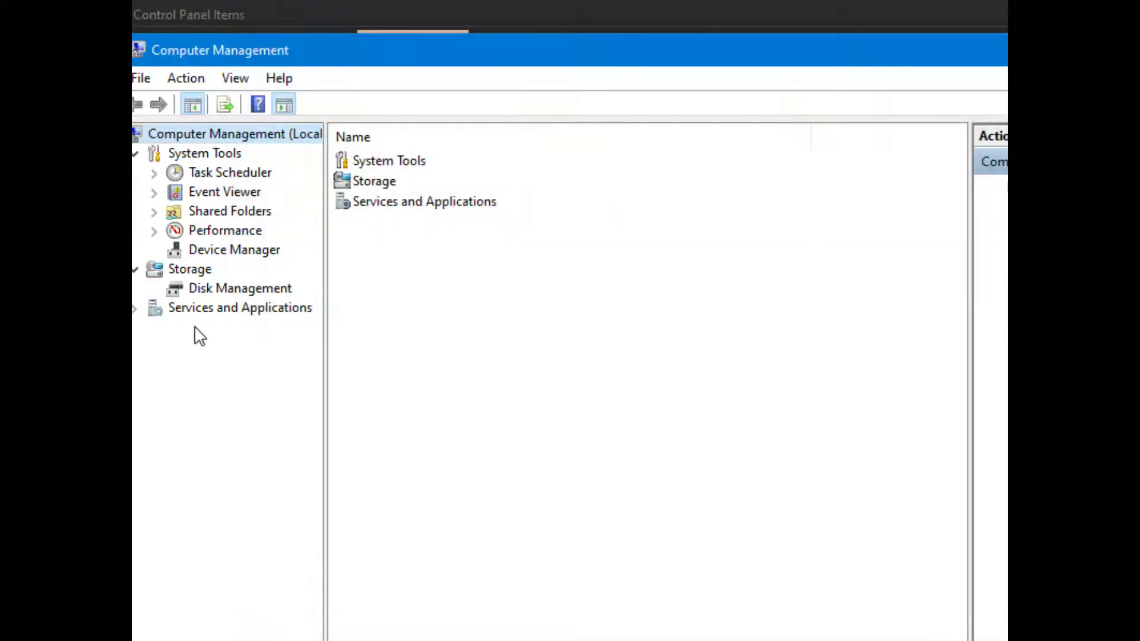
# - Delete New Volume (E:) from Disk 1 in Disk Management, confirm the deletion, and check the drives in This PC
pyautogui.click(218, 289)
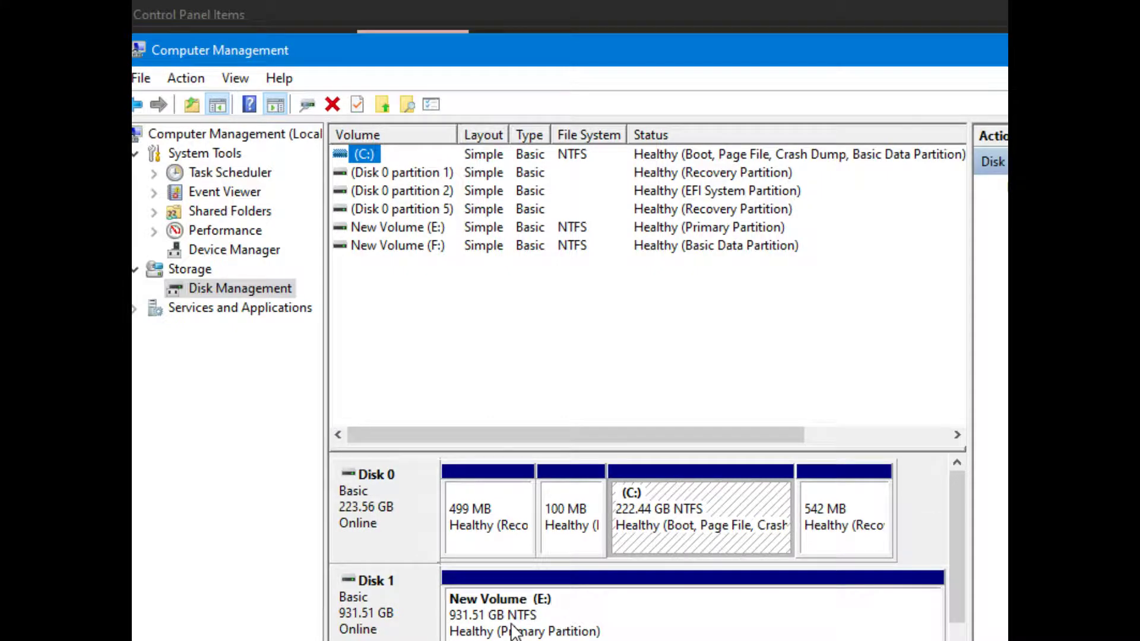
pyautogui.rightClick(532, 625)
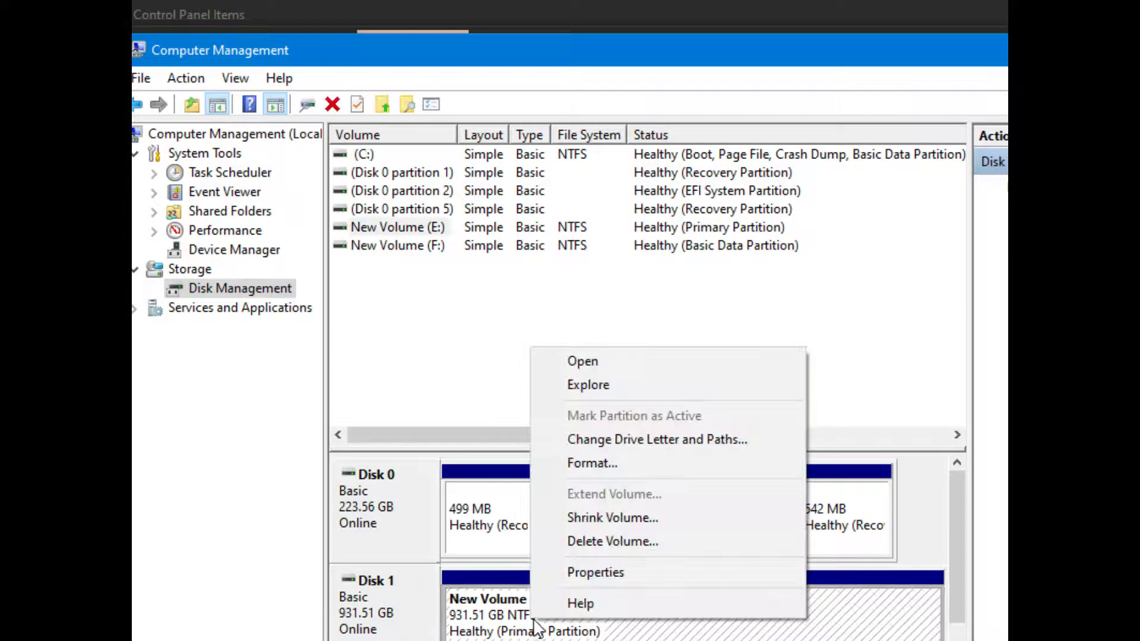
pyautogui.click(619, 539)
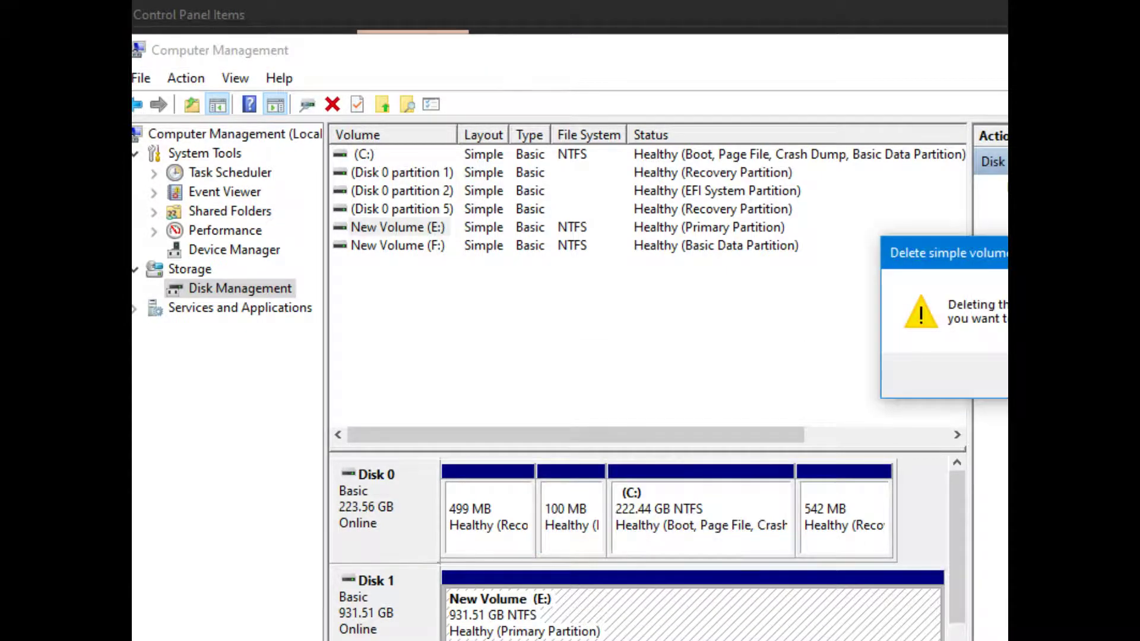
pyautogui.press('Return')
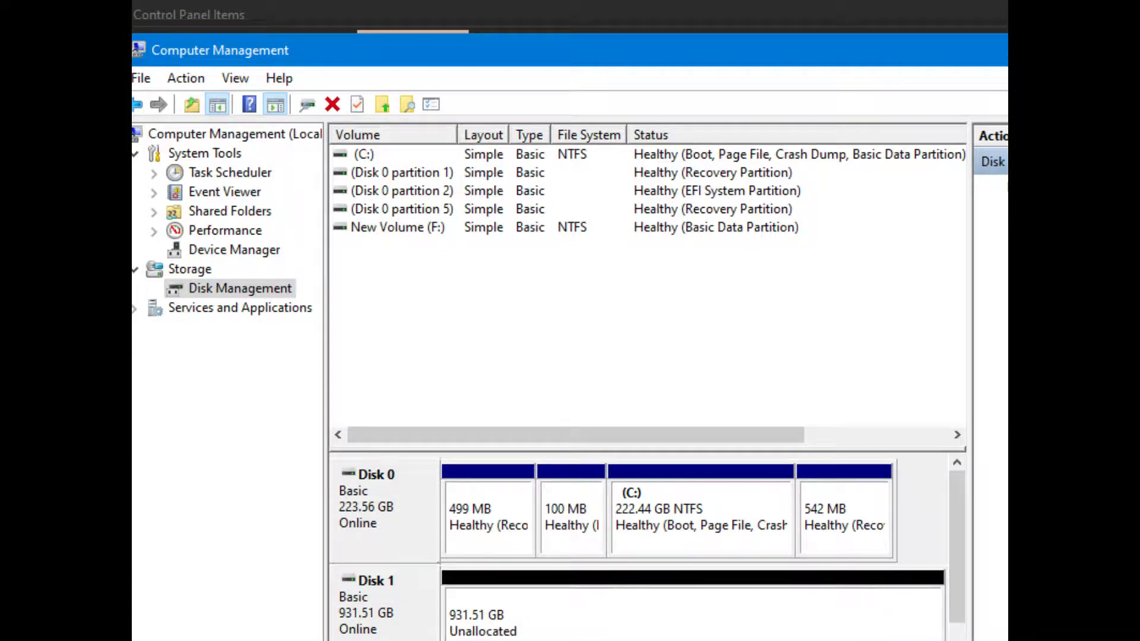
pyautogui.press('super+e')
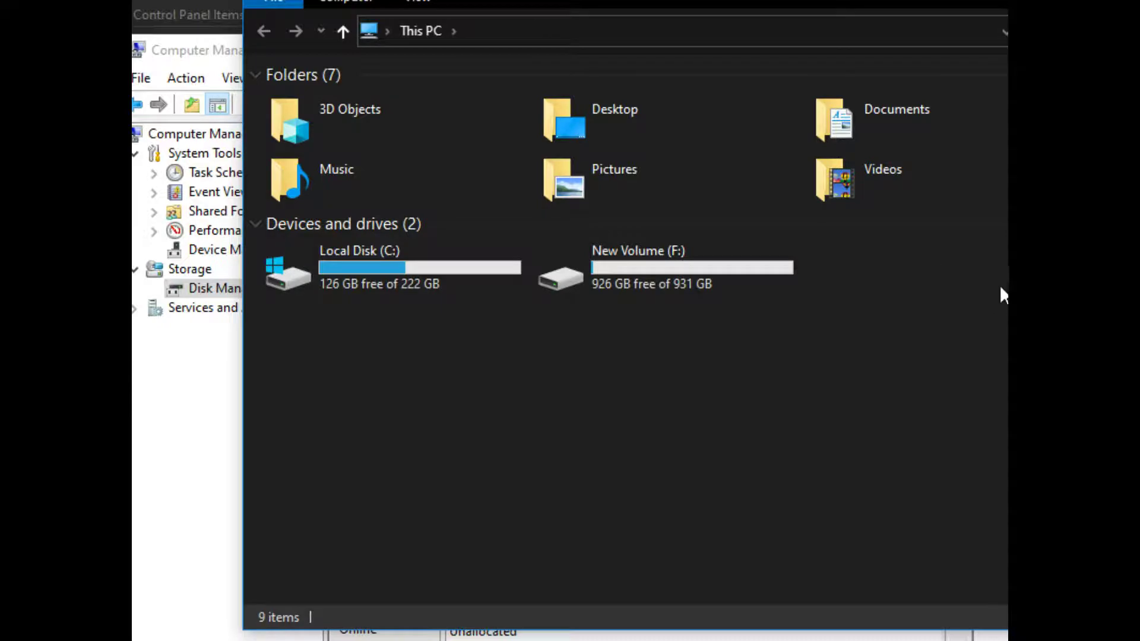
pyautogui.hotkey('alt', 'F4')
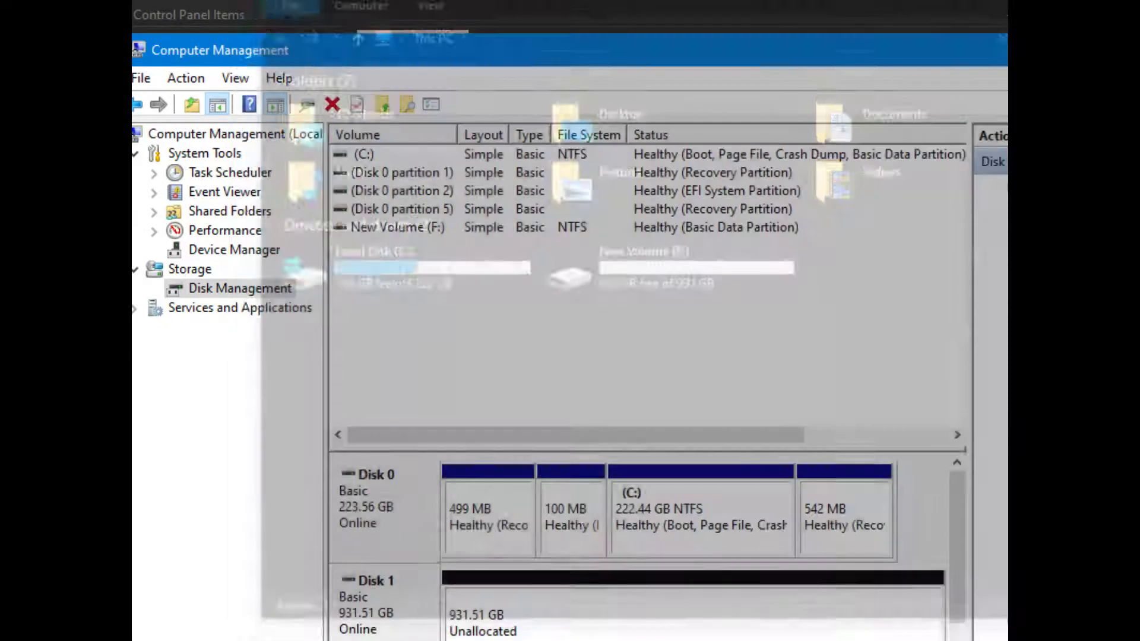
# - Set up a new simple volume of 953867 MB in Disk 1's unallocated space and assign it drive letter M
pyautogui.rightClick(560, 610)
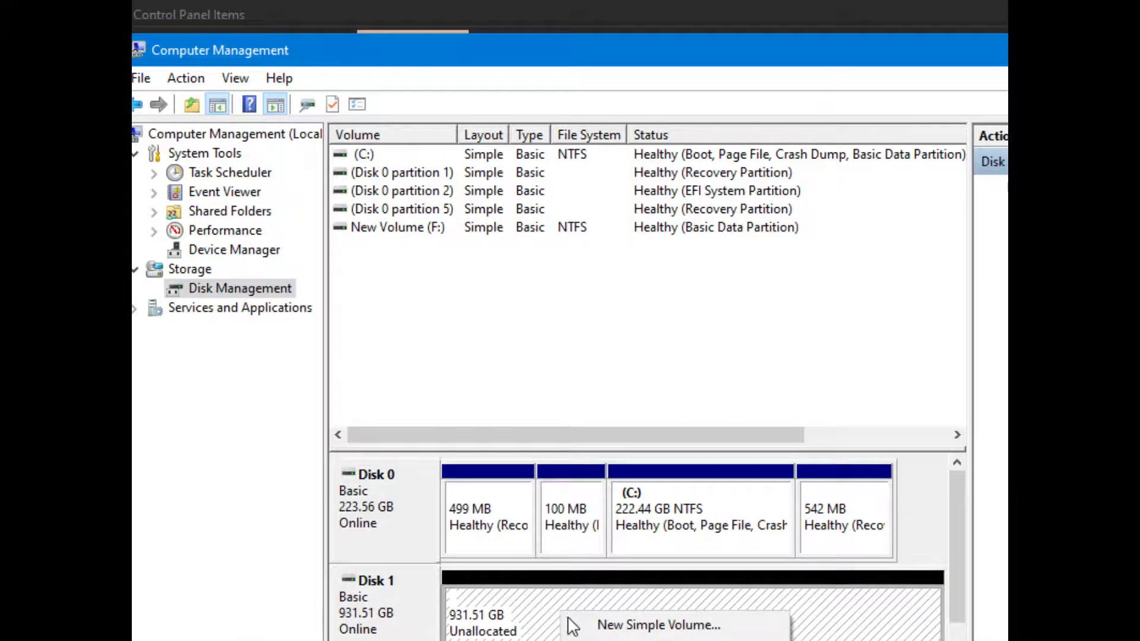
pyautogui.click(640, 626)
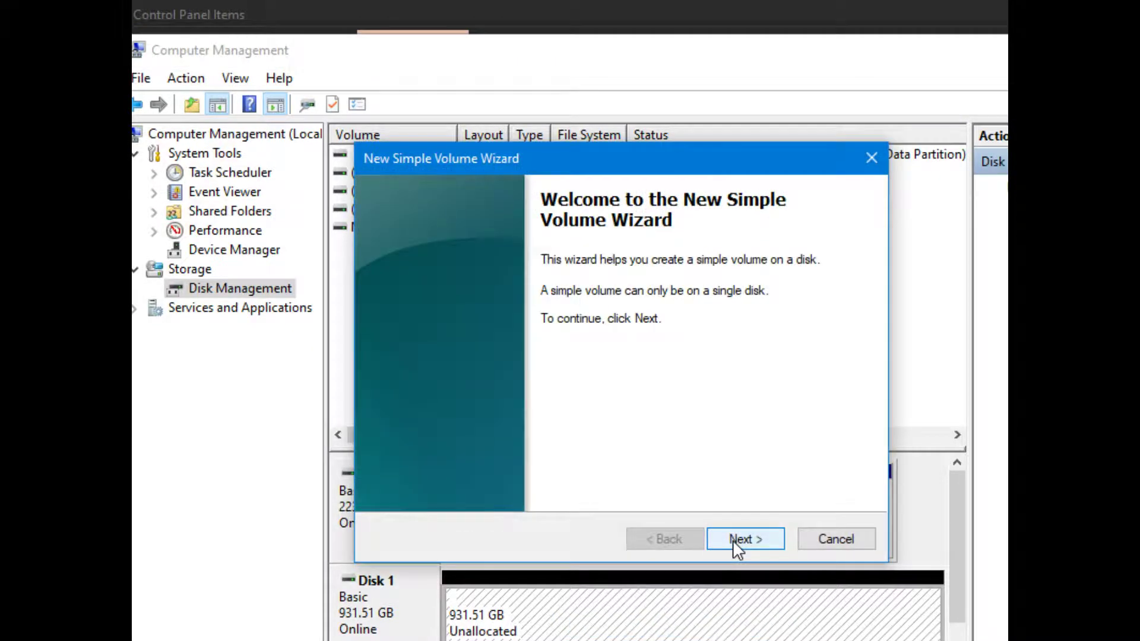
pyautogui.click(733, 540)
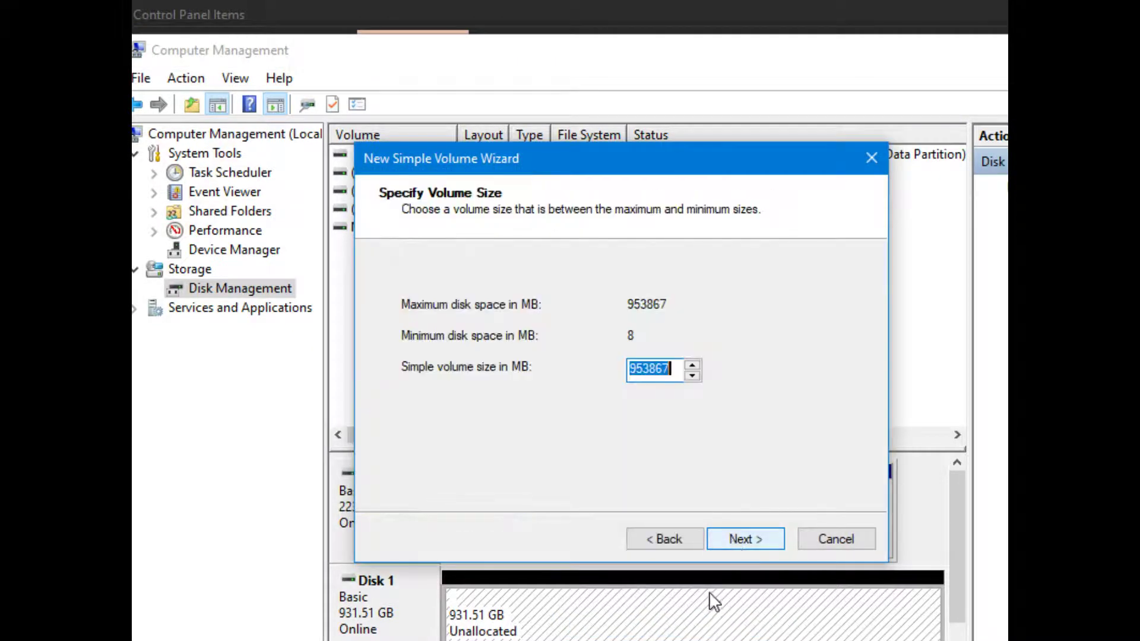
pyautogui.click(741, 538)
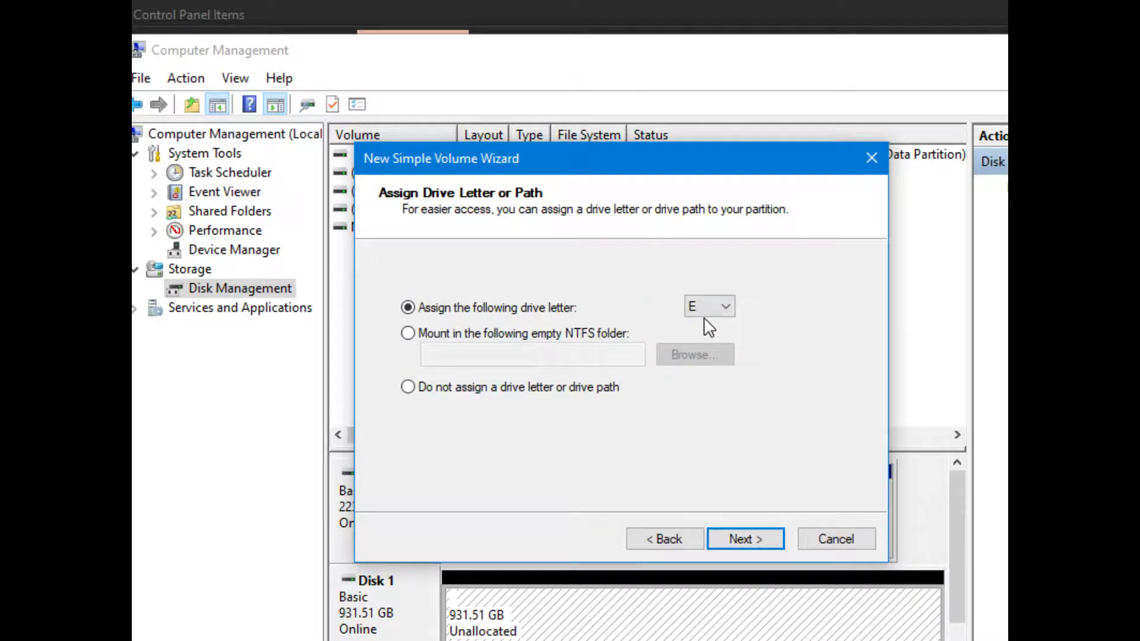
pyautogui.click(724, 308)
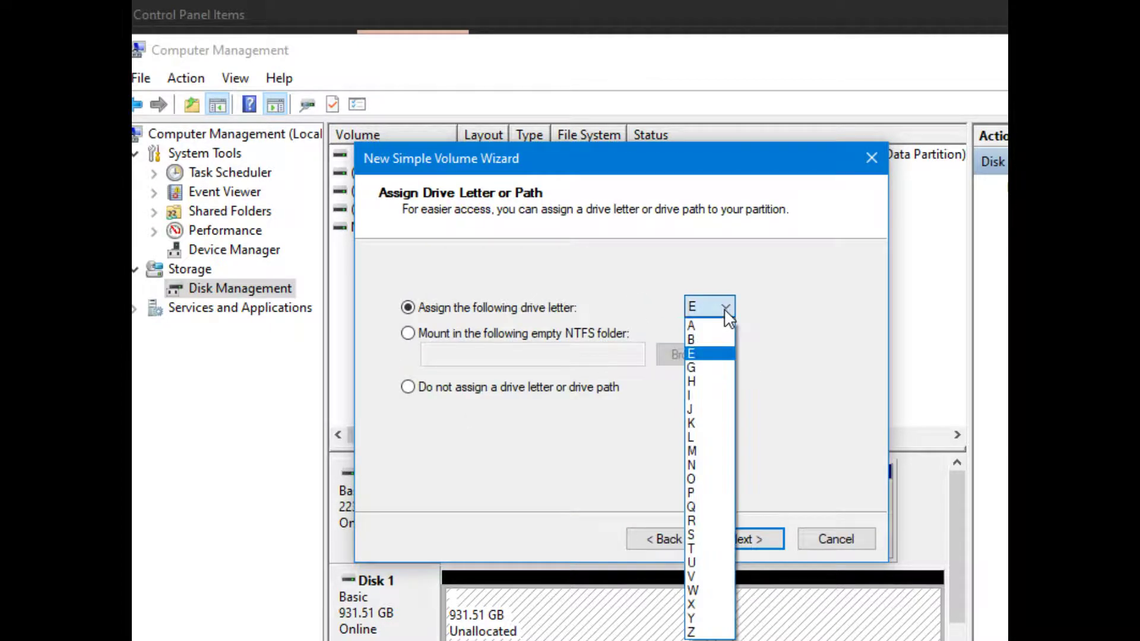
pyautogui.click(692, 452)
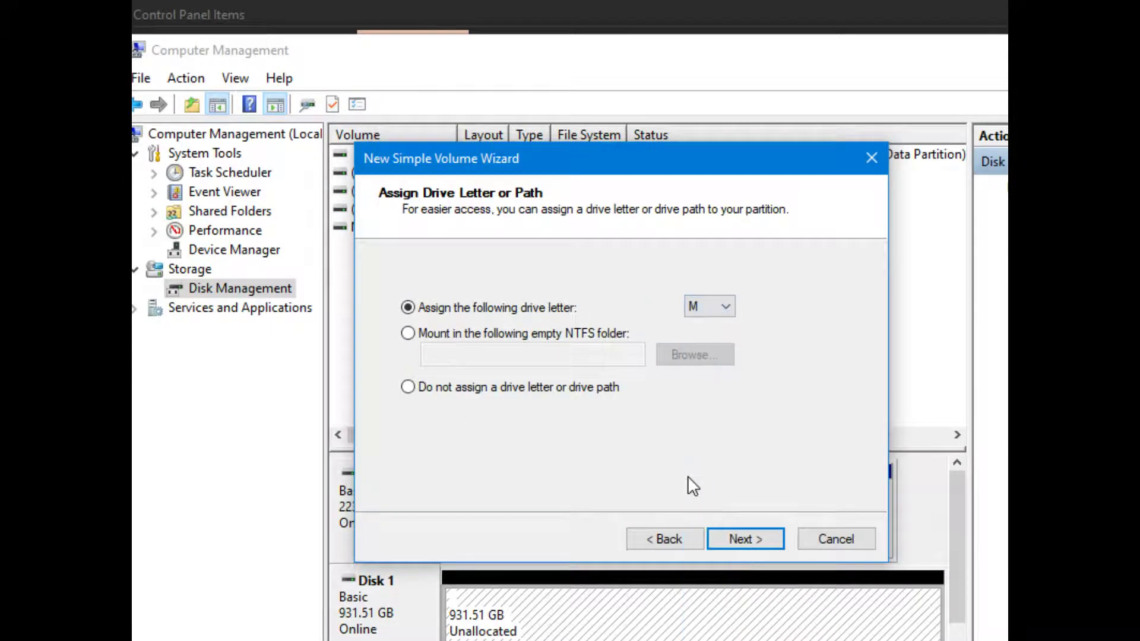
pyautogui.click(744, 539)
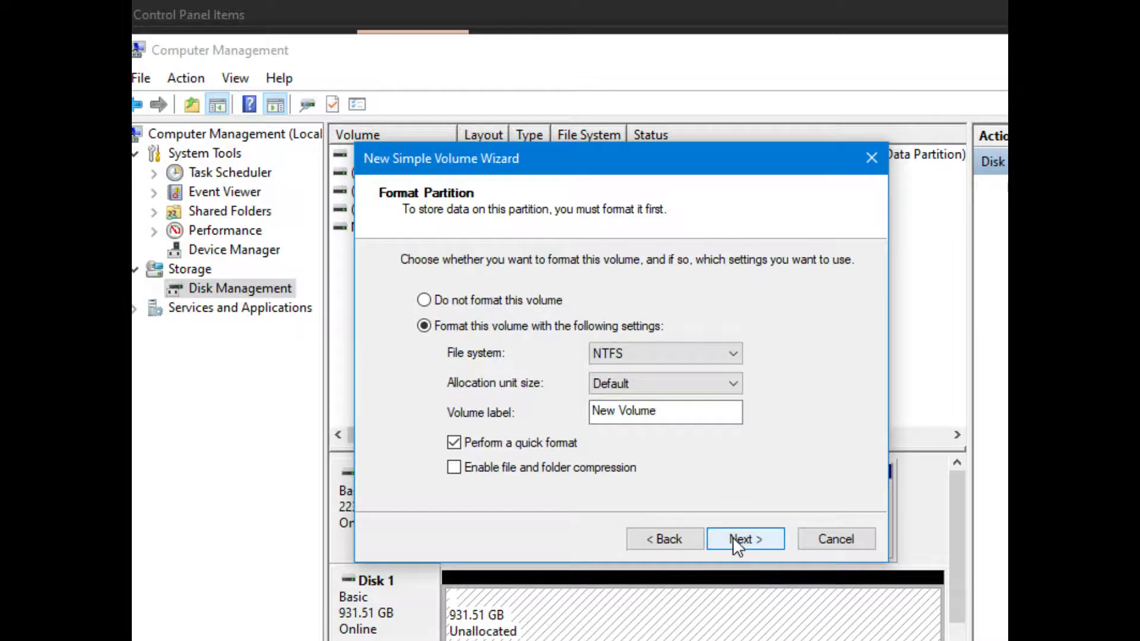
# - Finish creating the volume with an NTFS quick format, default allocation unit and label New Volume, and check it in This PC
pyautogui.click(733, 536)
pyautogui.click(732, 540)
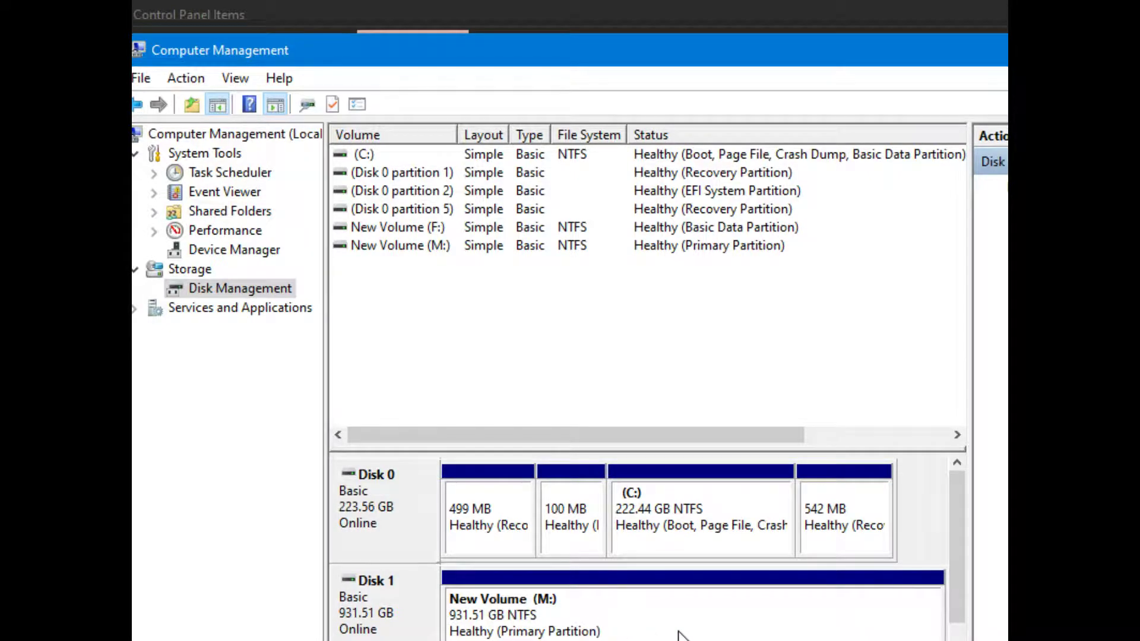
pyautogui.press('super+e')
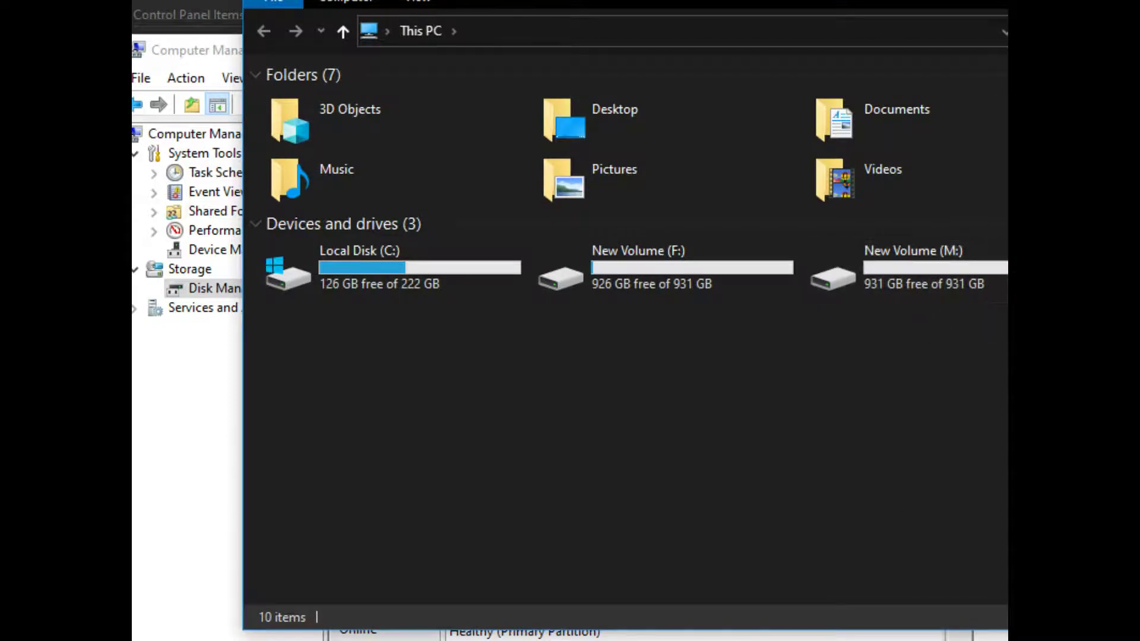
pyautogui.hotkey('alt', 'Tab')
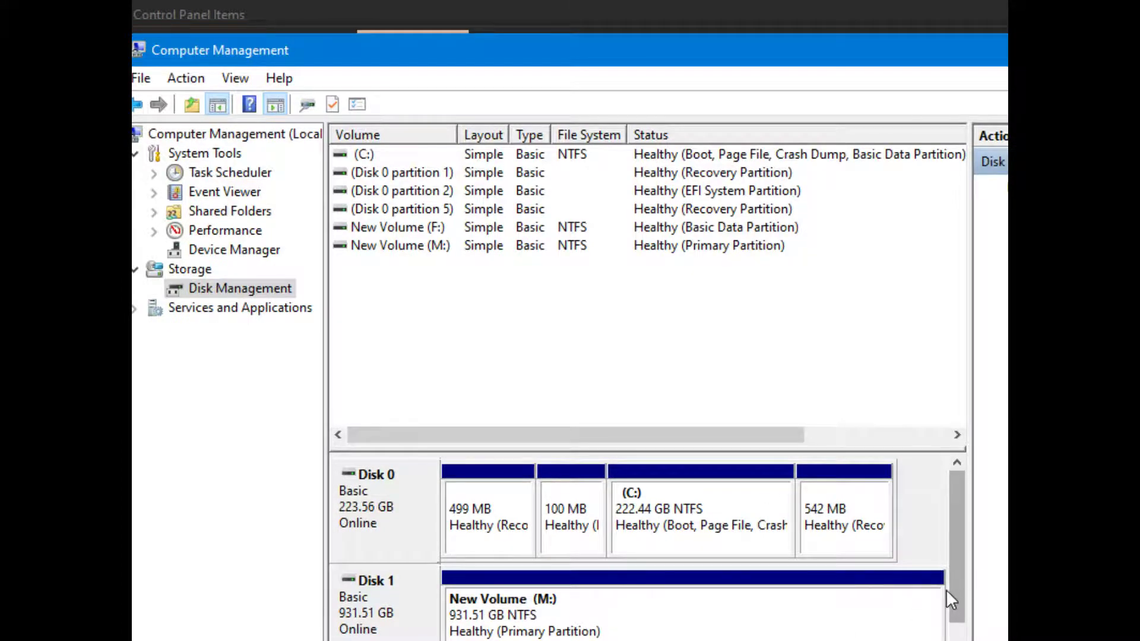
# - Examine the actions available for New Volume (F:) on Disk 2 without applying any, and close Computer Management
pyautogui.scroll(-3, 949, 587)
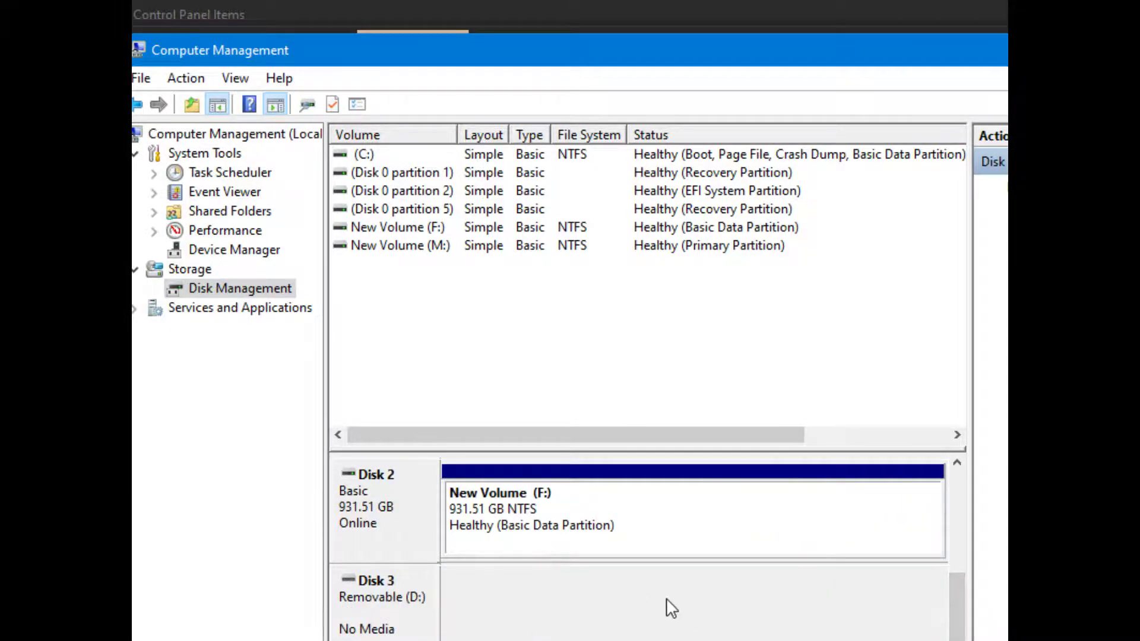
pyautogui.rightClick(626, 514)
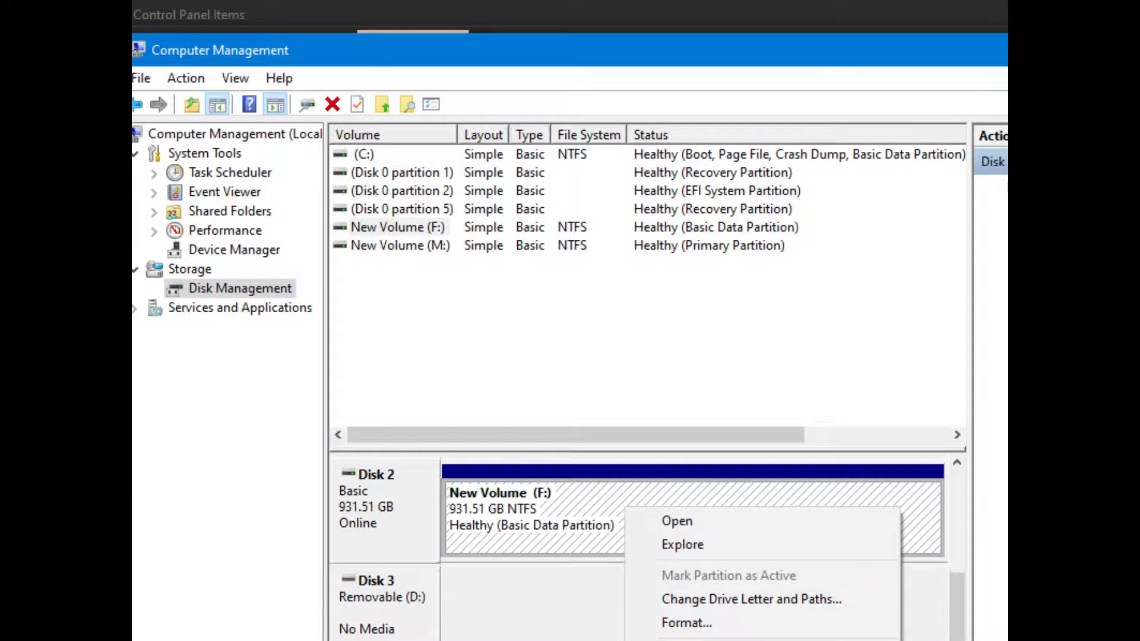
pyautogui.press('Escape')
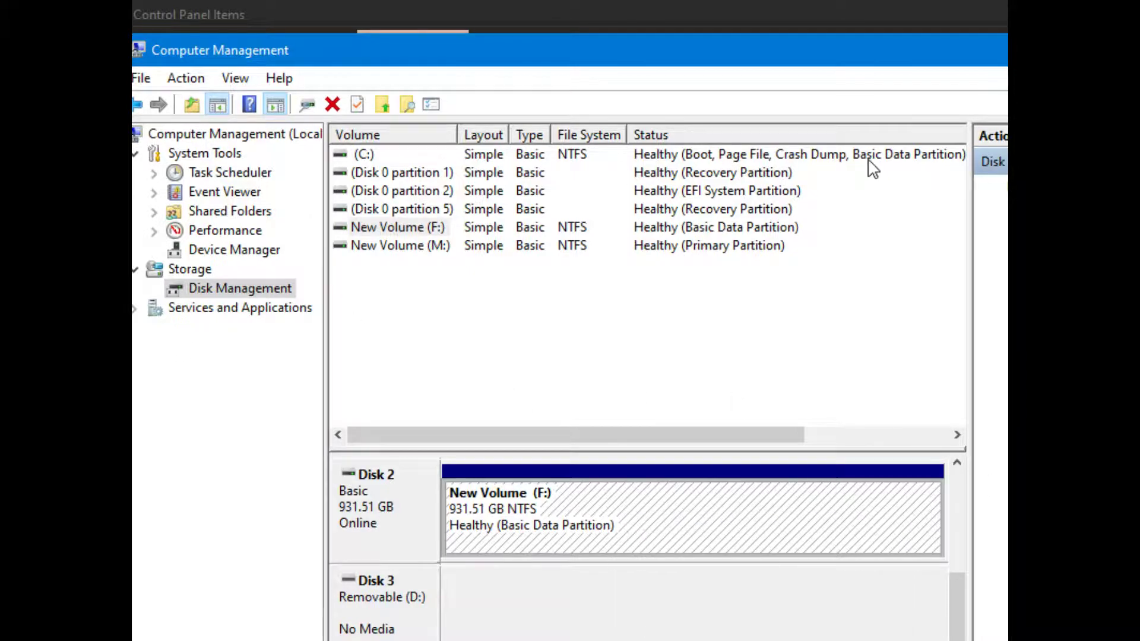
pyautogui.hotkey('alt', 'F4')
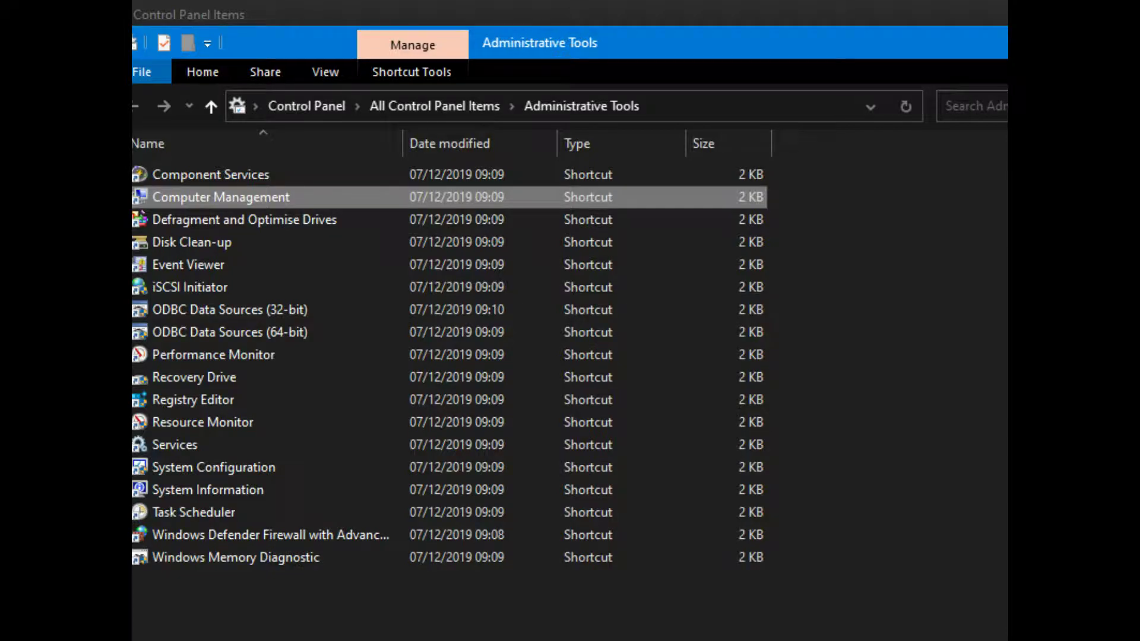
# - Return to the Control Panel home page and switch its display from categories to icons
pyautogui.hotkey('alt', 'Left')
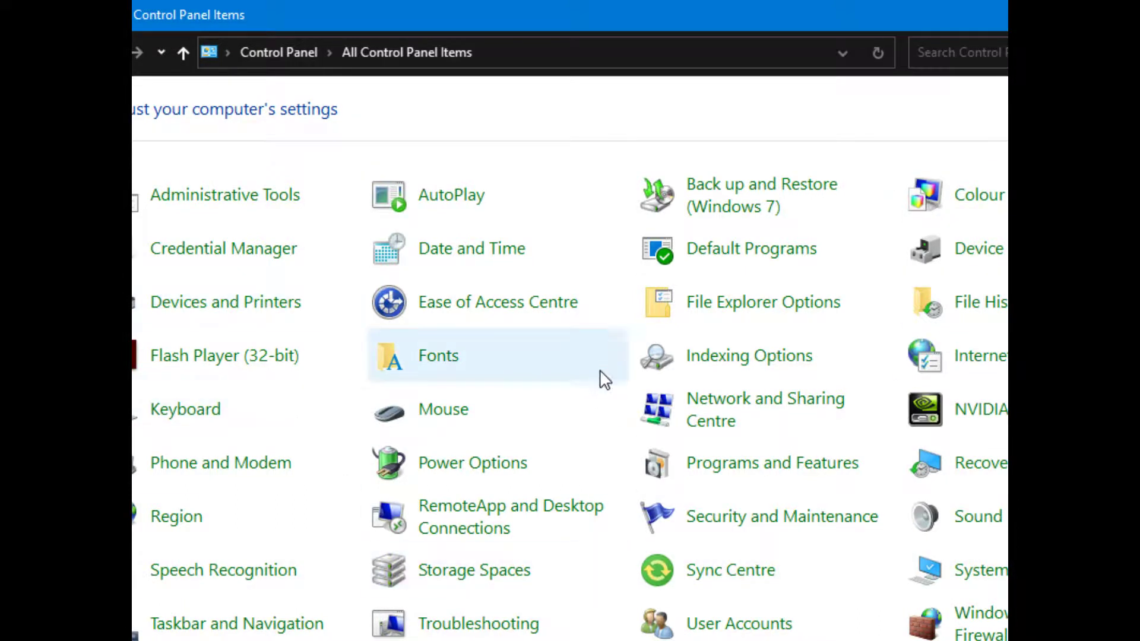
pyautogui.scroll(-1, 587, 428)
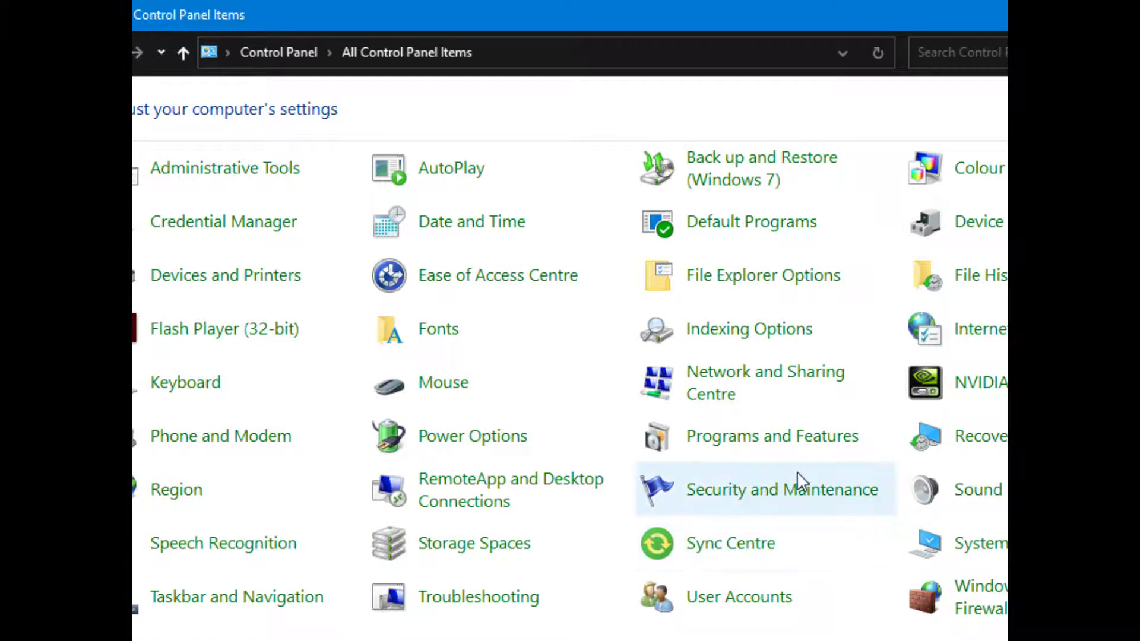
pyautogui.scroll(1, 865, 453)
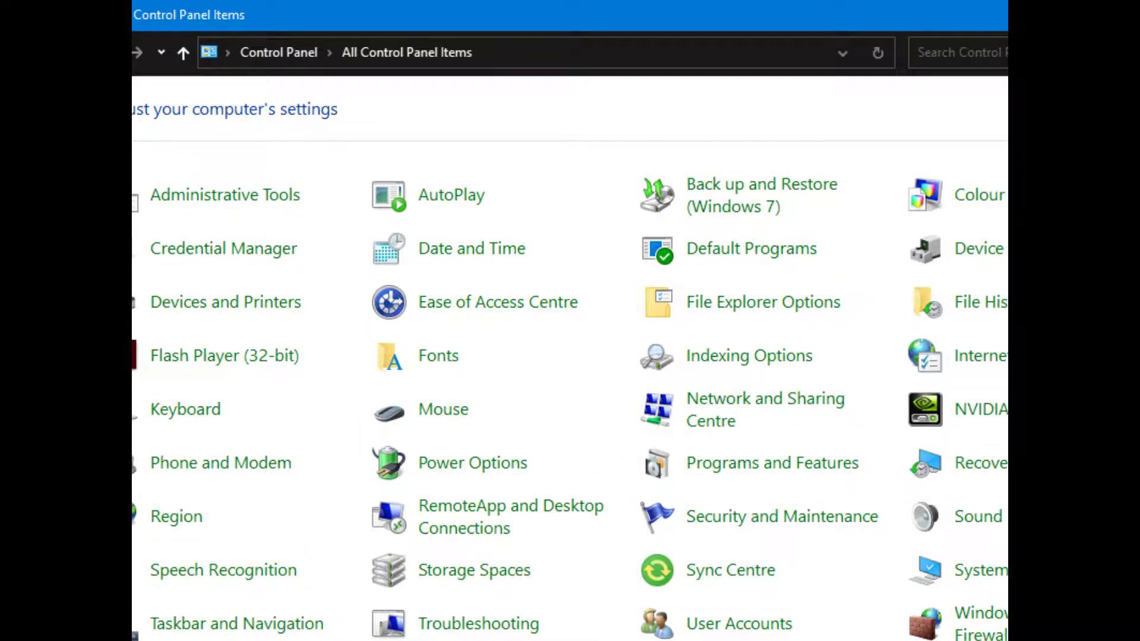
pyautogui.hotkey('alt', 'Up')
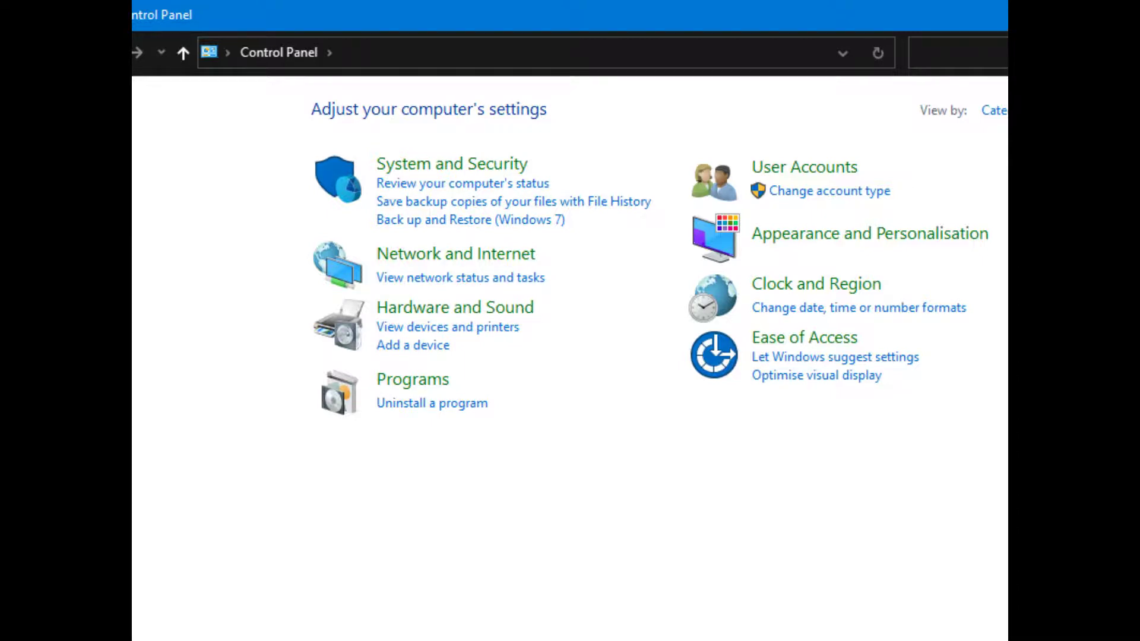
pyautogui.click(992, 110)
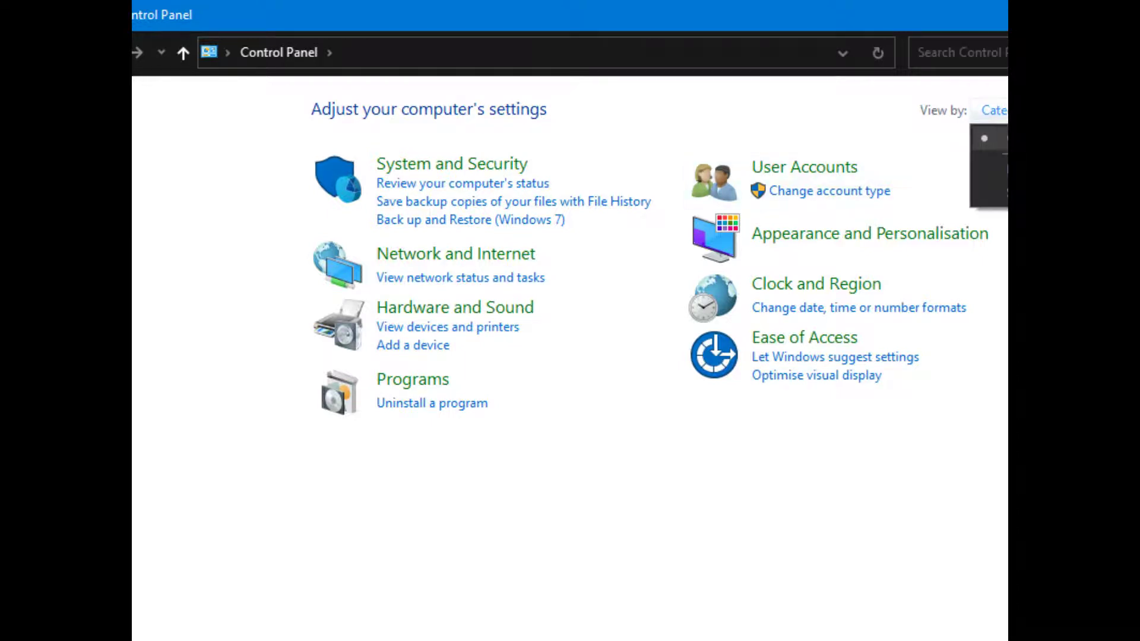
pyautogui.click(988, 170)
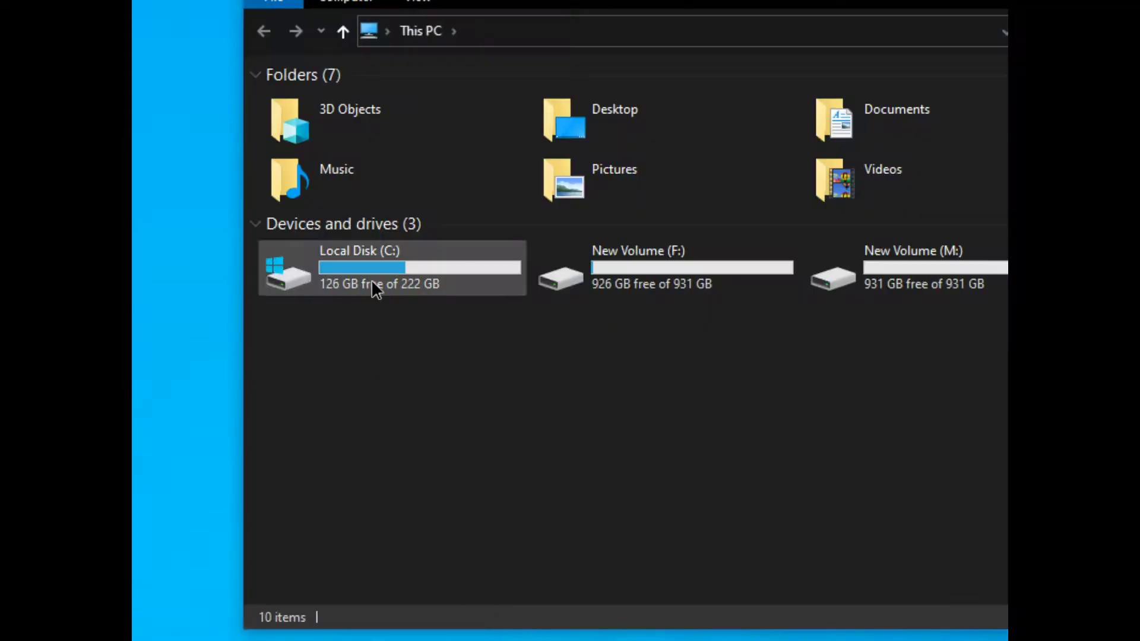
# - Bring up the properties of Local Disk (C:) from This PC
pyautogui.doubleClick(371, 294)
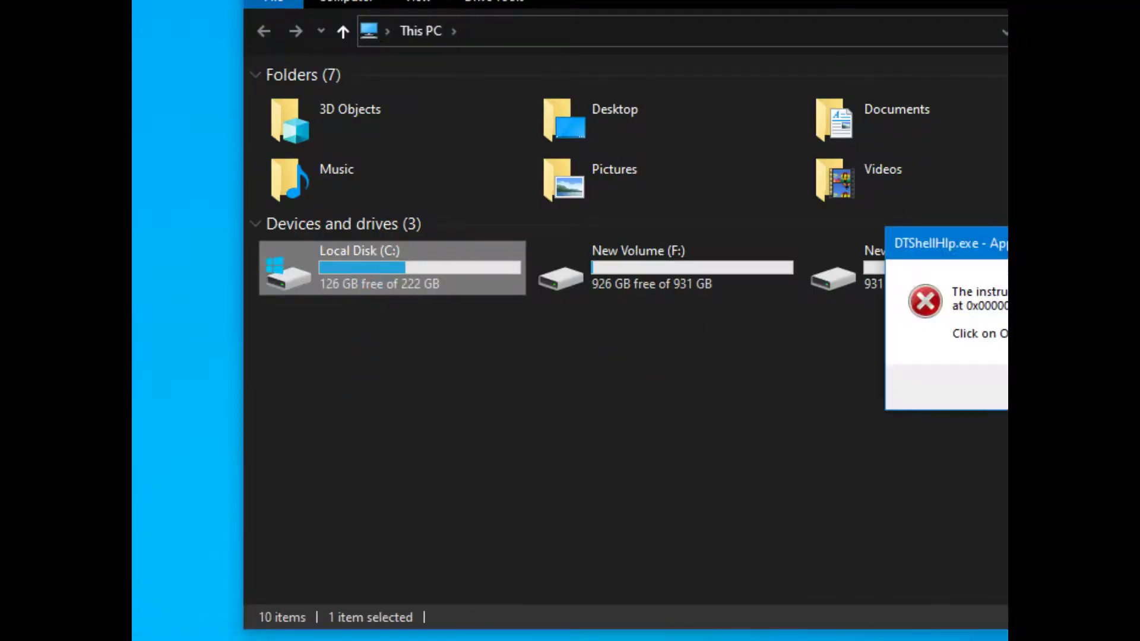
pyautogui.rightClick(372, 281)
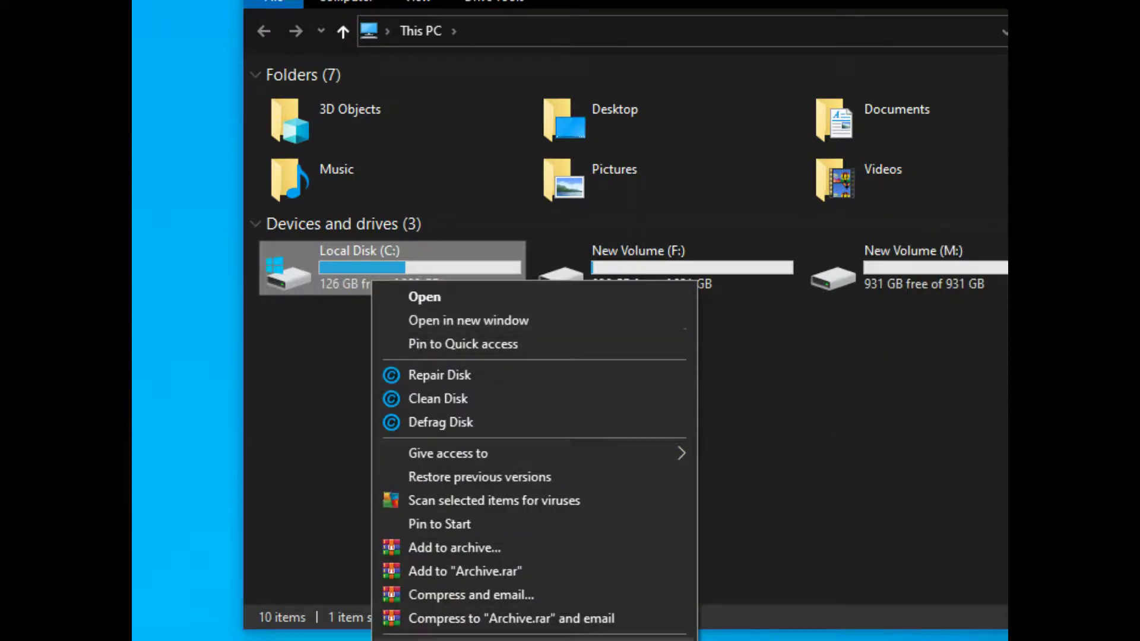
pyautogui.click(330, 268)
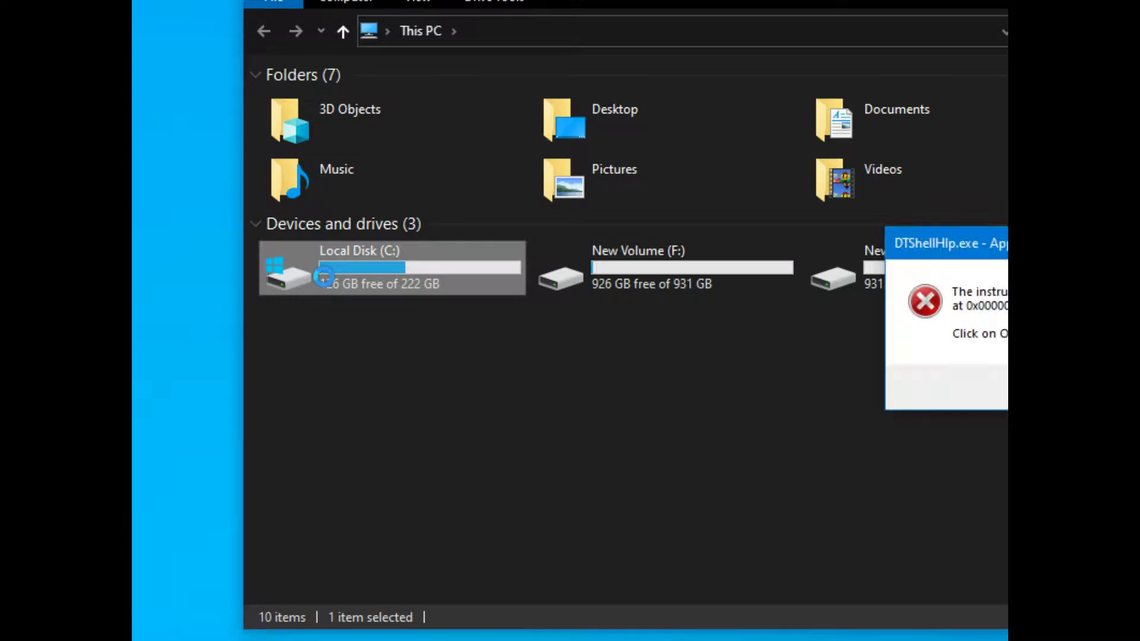
pyautogui.rightClick(330, 264)
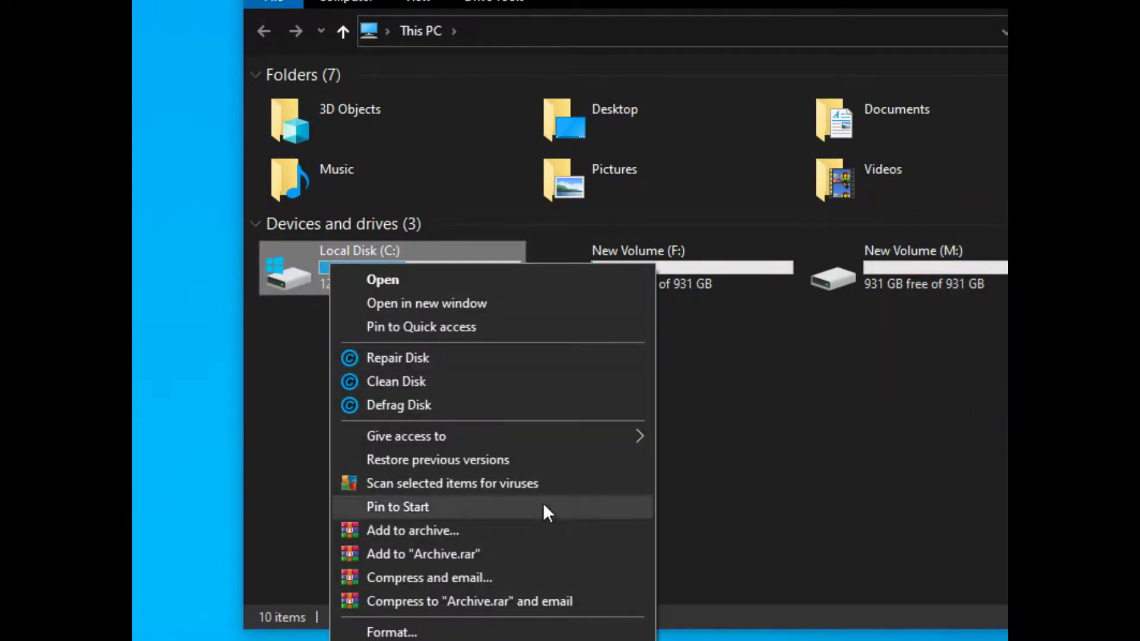
pyautogui.click(392, 640)
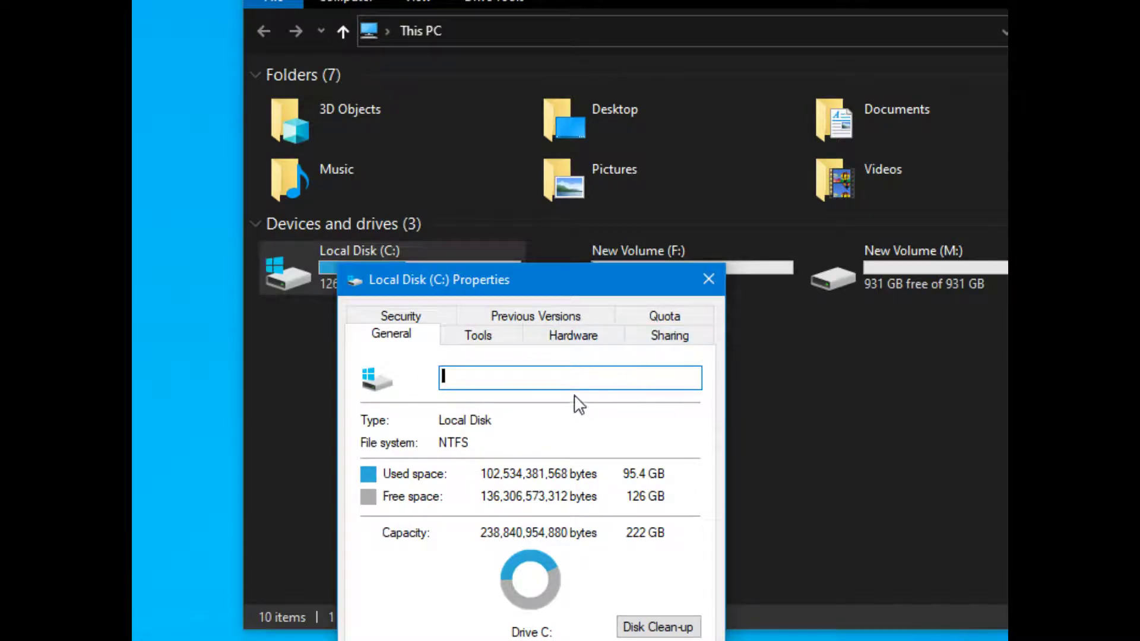
# - Look through the Tools and Security pages of drive C:'s properties, and close the dialog and This PC
pyautogui.click(479, 338)
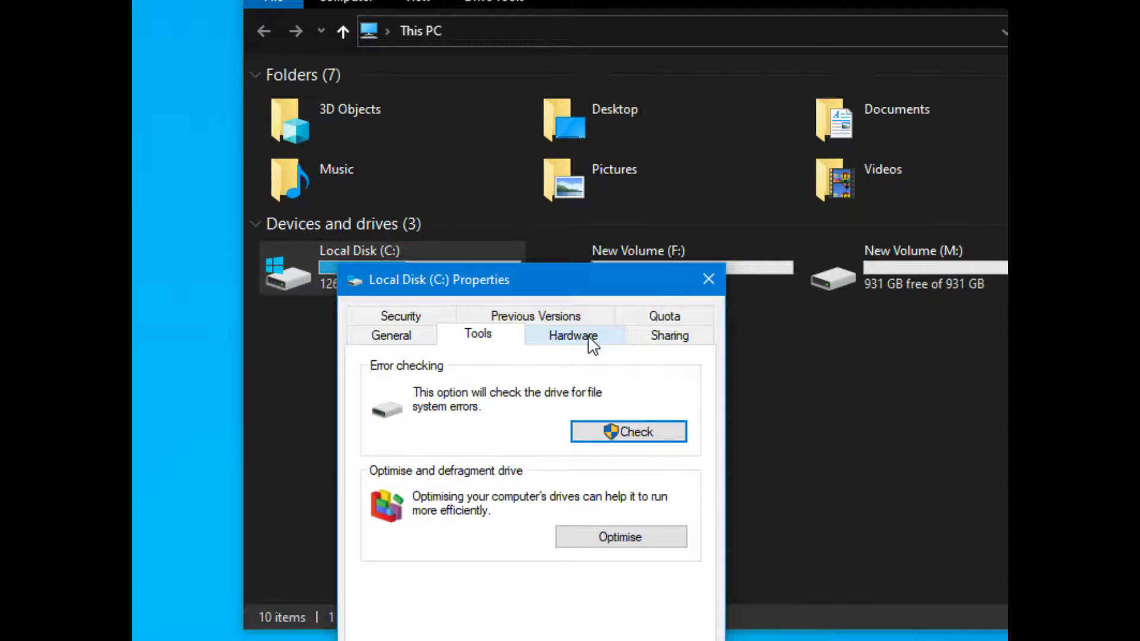
pyautogui.click(424, 313)
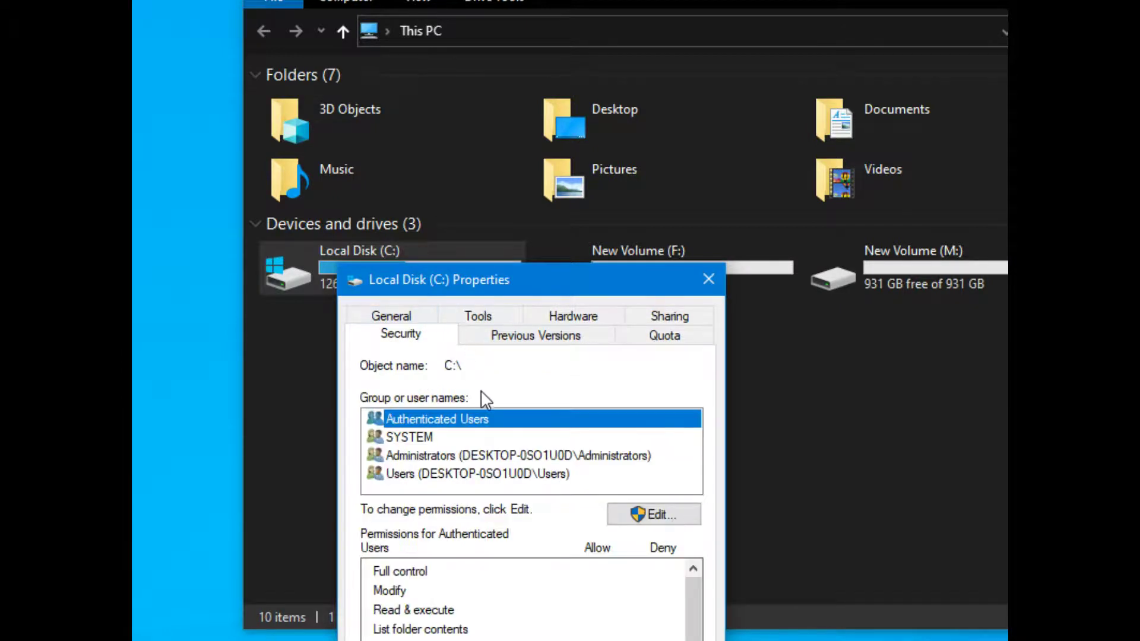
pyautogui.click(708, 279)
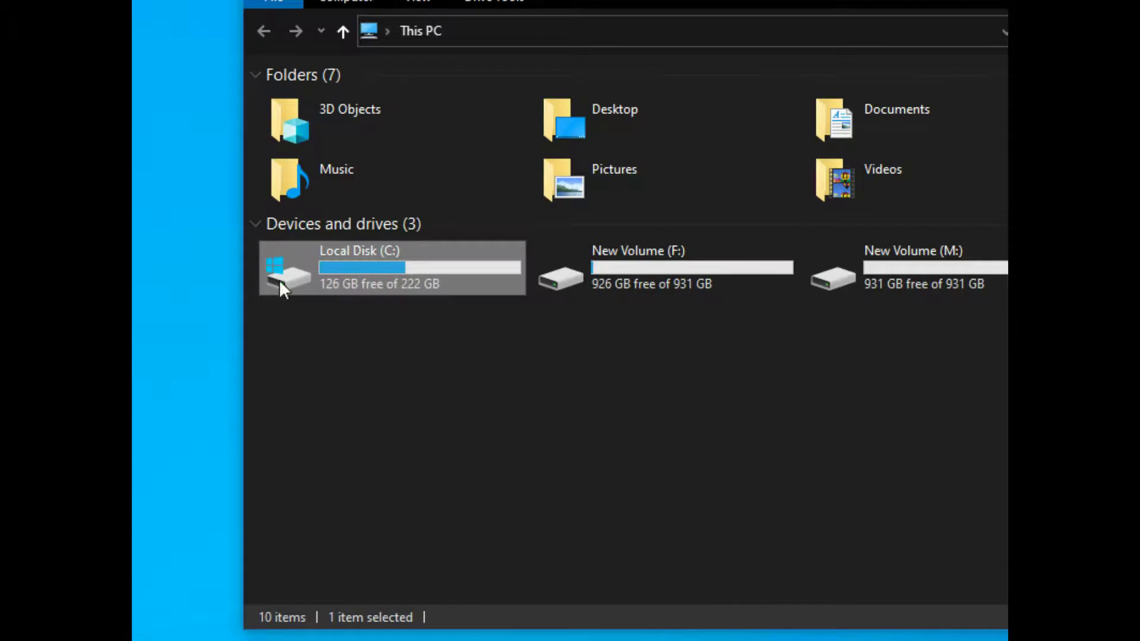
pyautogui.hotkey('alt', 'F4')
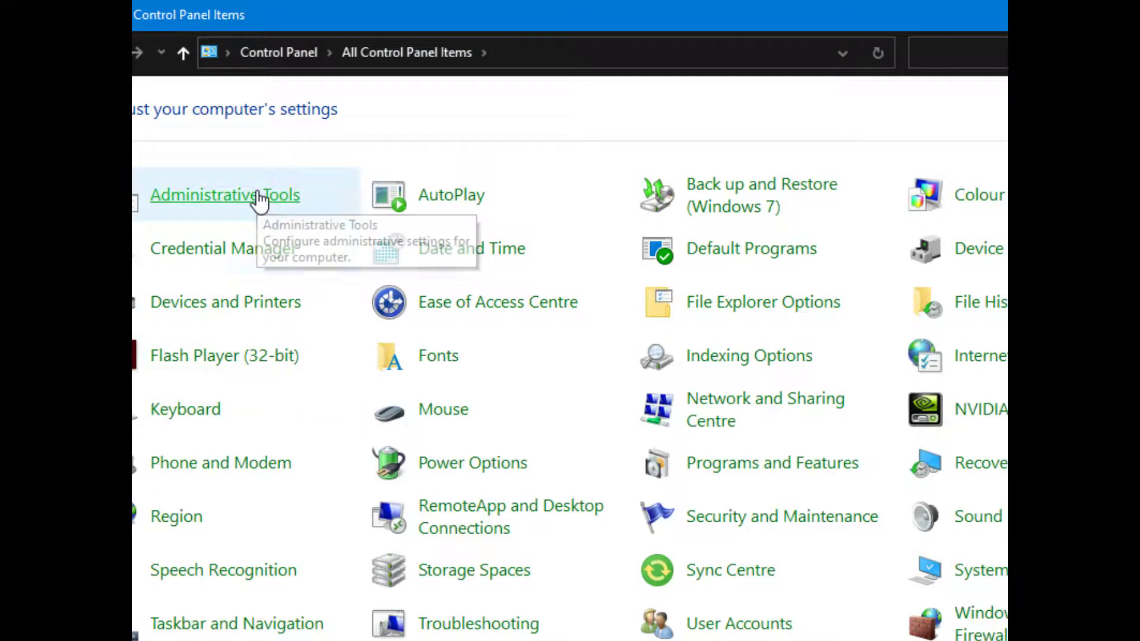
# - Look over the Administrative Tools list, view the System Configuration startup selection, and close the windows
pyautogui.click(257, 201)
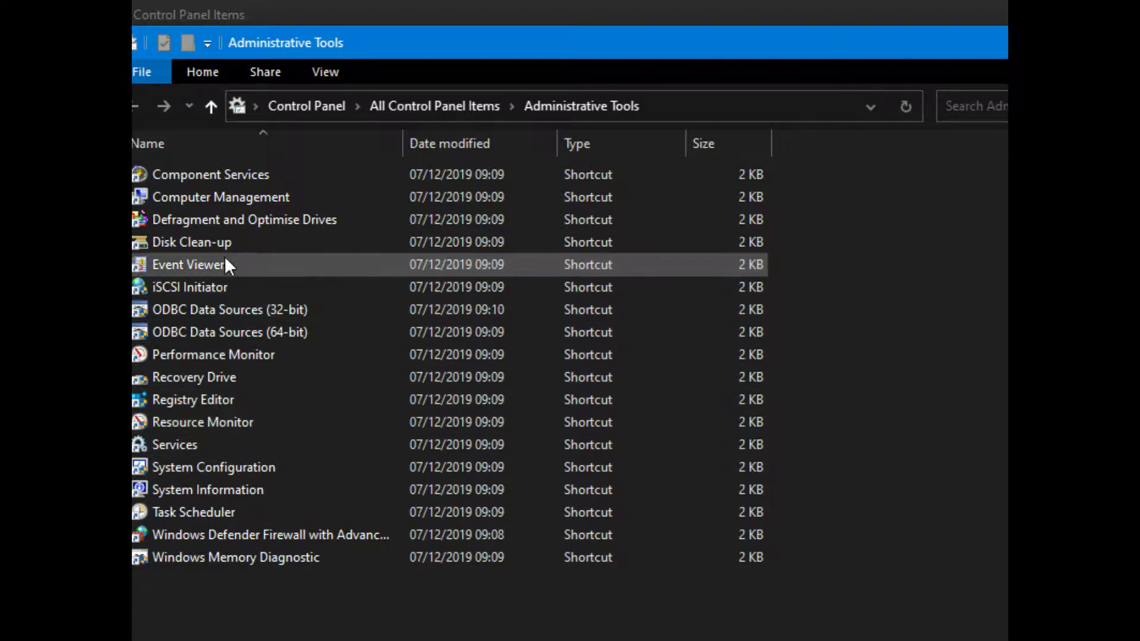
pyautogui.moveTo(268, 225)
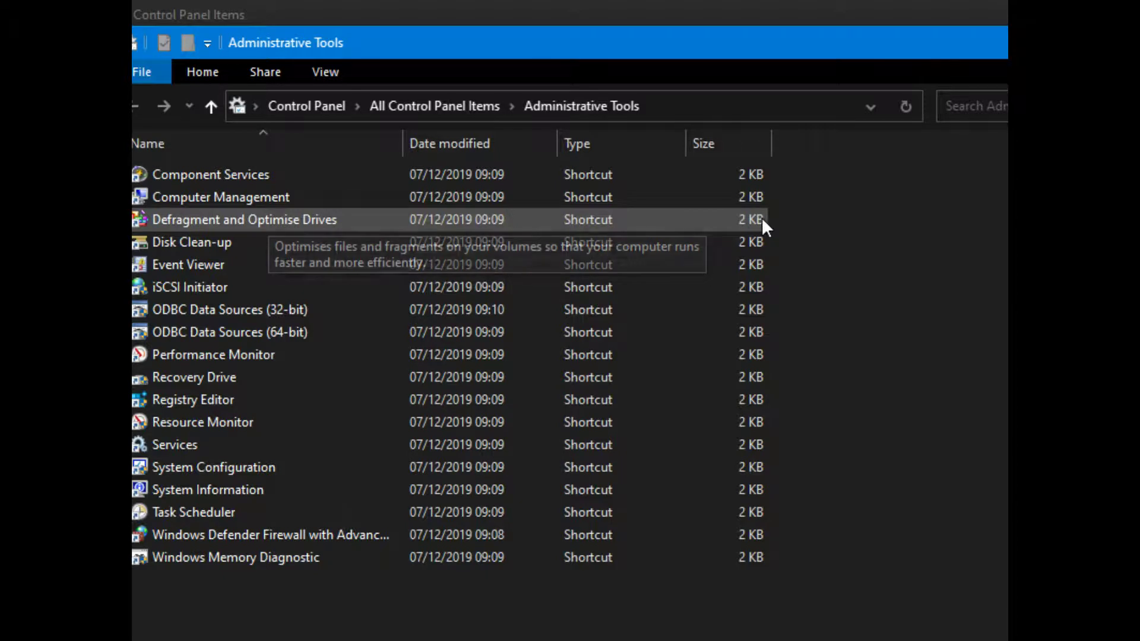
pyautogui.doubleClick(277, 467)
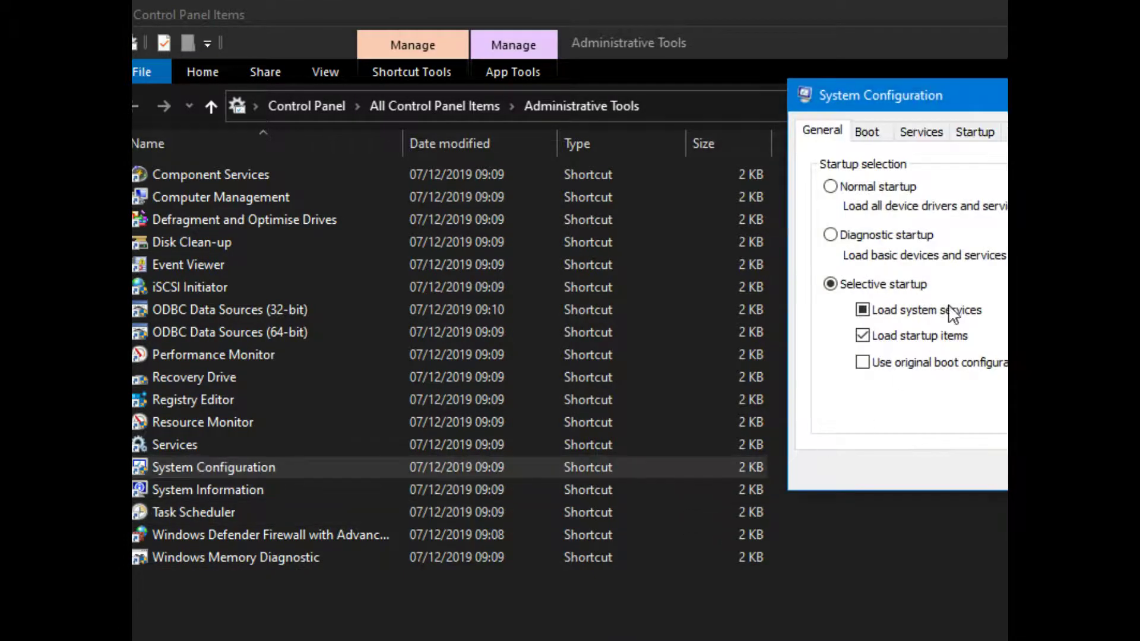
pyautogui.hotkey('alt', 'Tab')
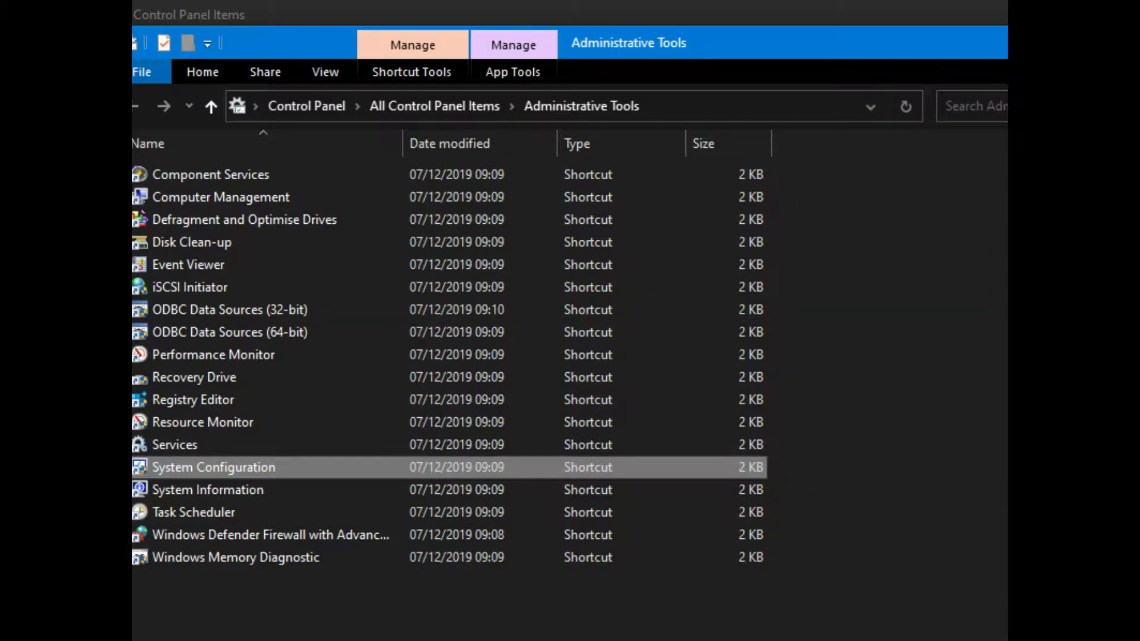
pyautogui.hotkey('alt', 'F4')
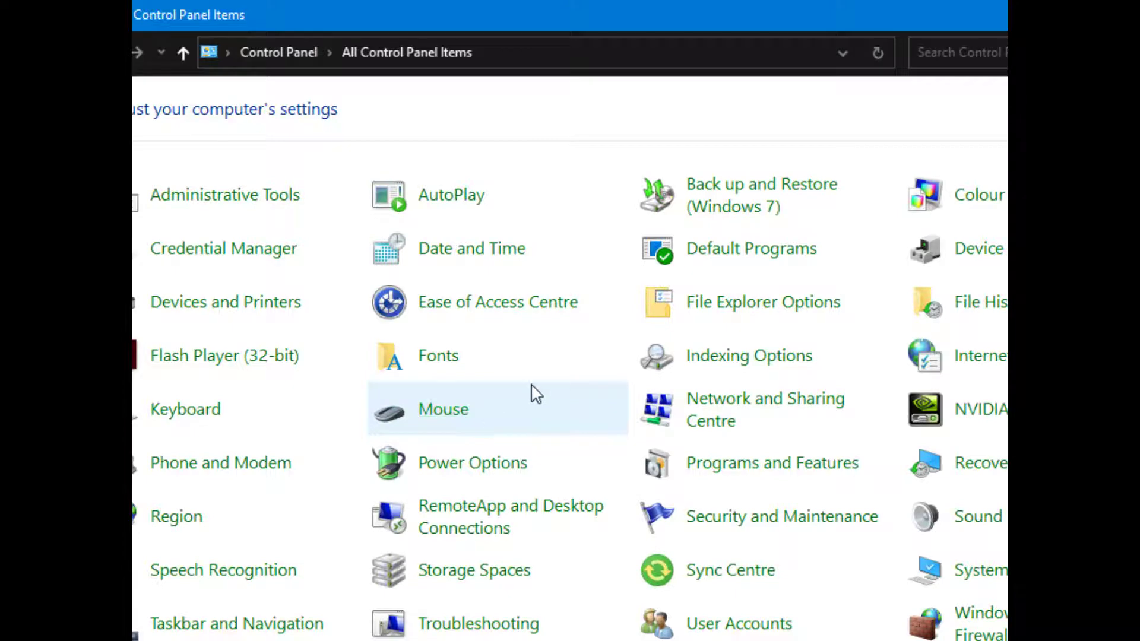
# - Examine the General, View and Search pages of File Explorer Options, including the hidden files setting, and cancel without saving
pyautogui.click(760, 305)
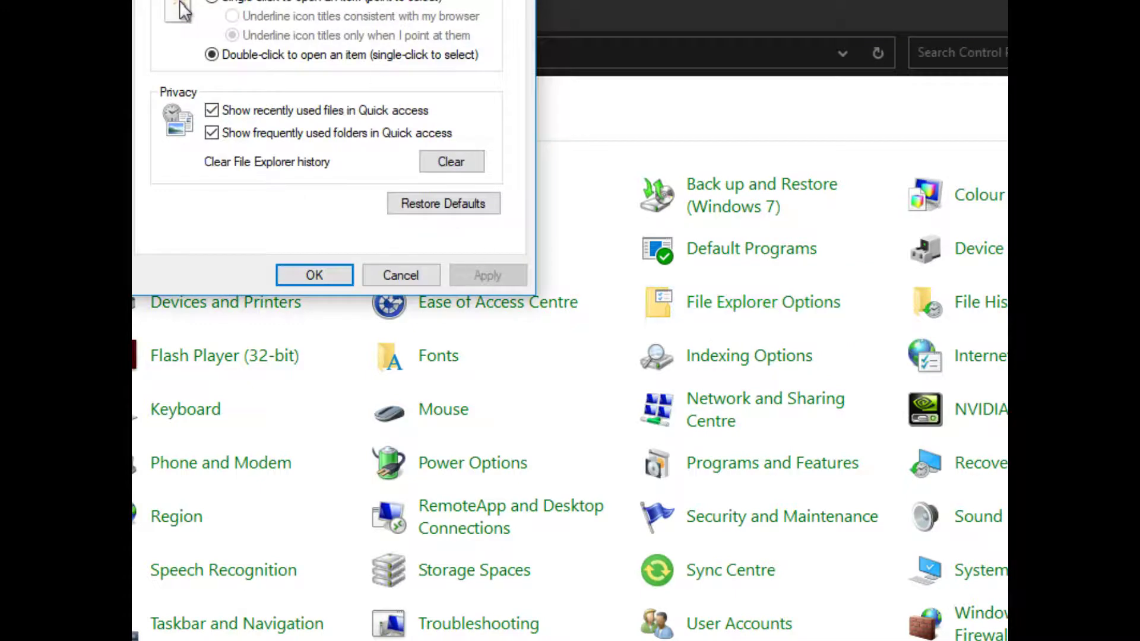
pyautogui.moveTo(319, 0); pyautogui.dragTo(374, 43)
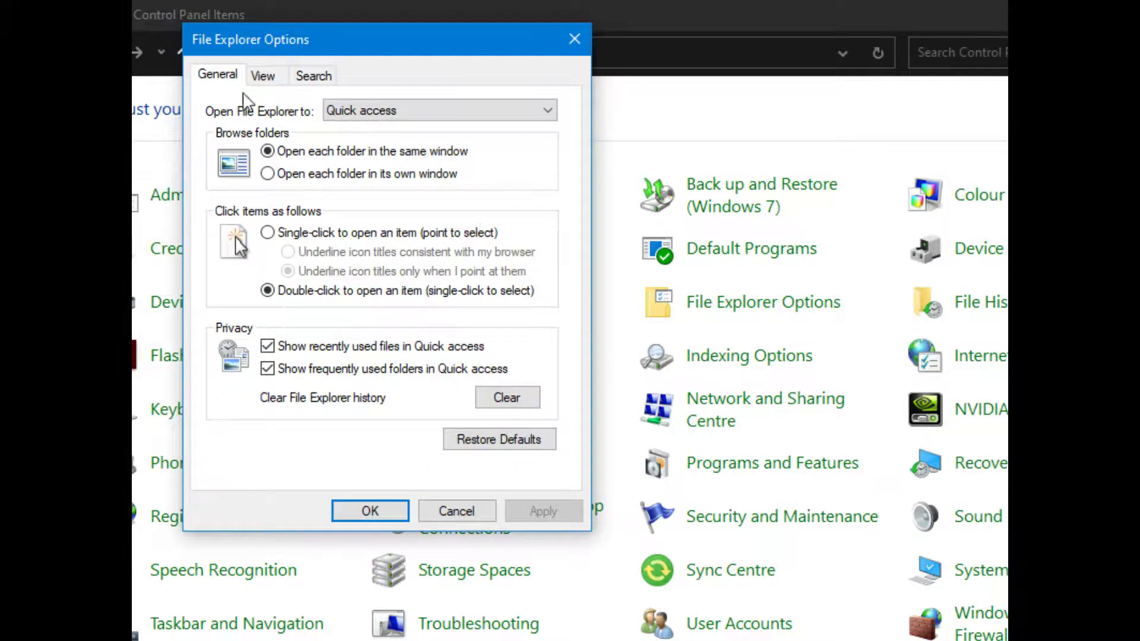
pyautogui.click(263, 75)
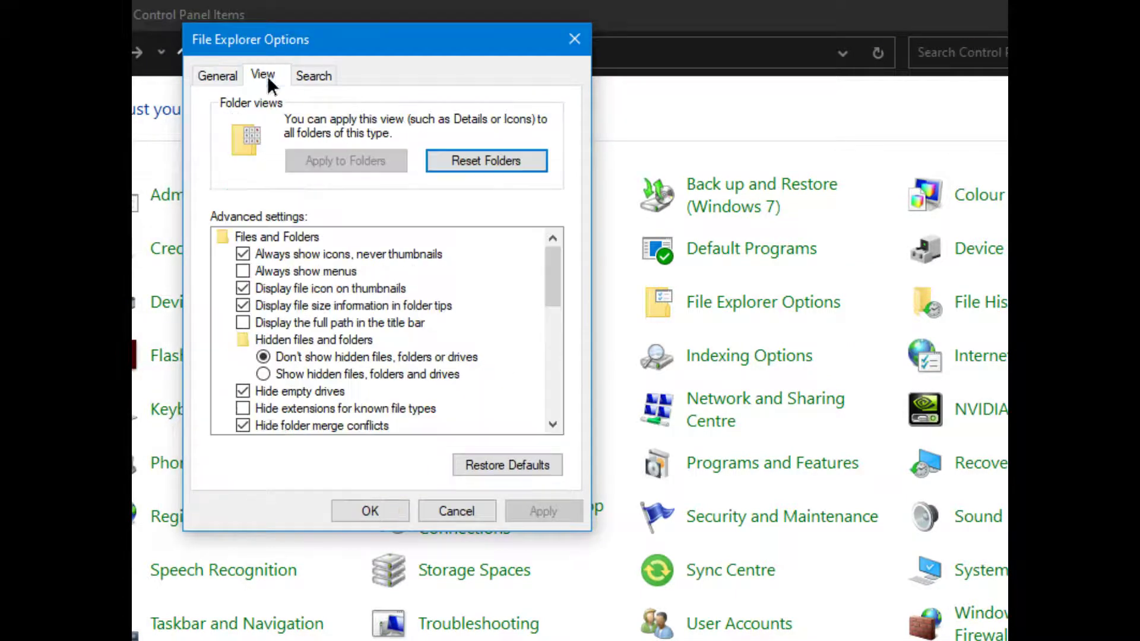
pyautogui.click(263, 374)
pyautogui.click(263, 357)
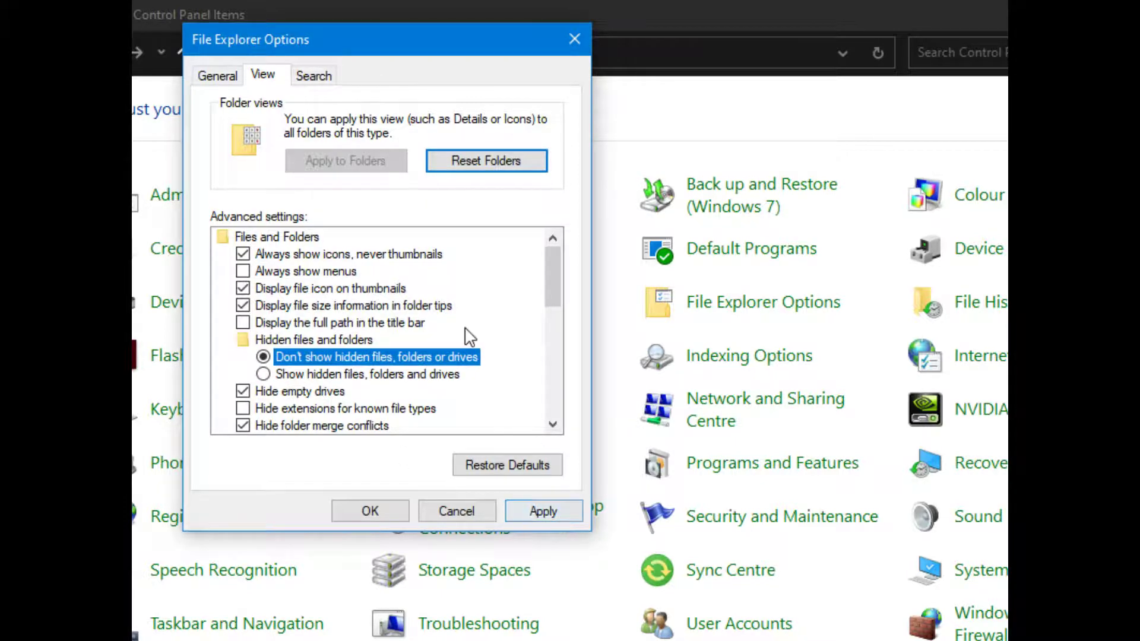
pyautogui.click(324, 75)
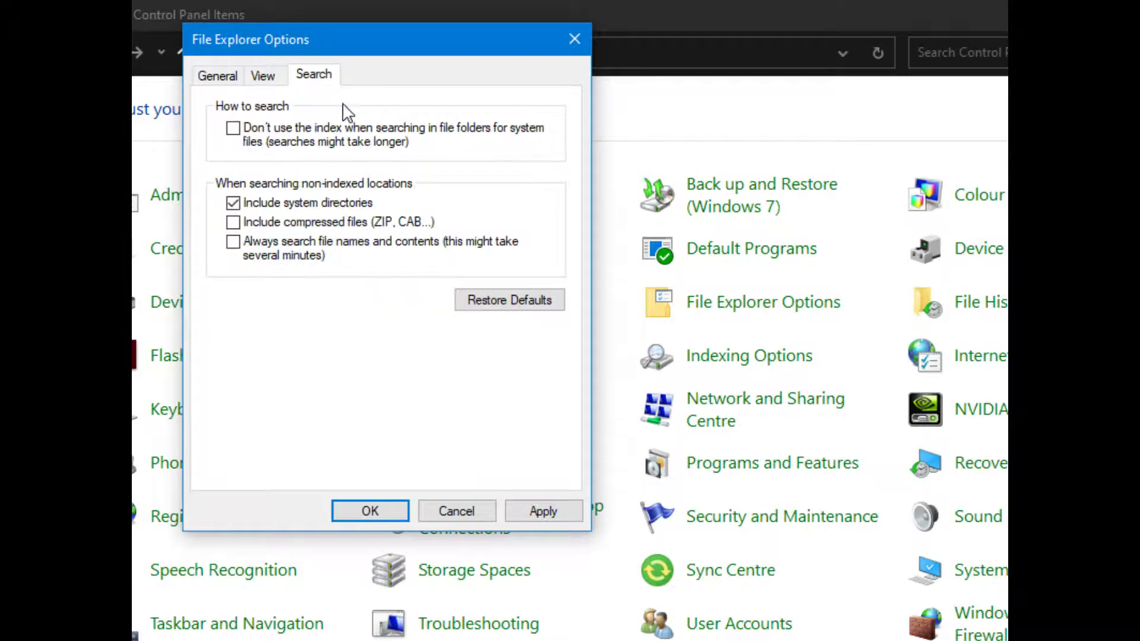
pyautogui.click(430, 511)
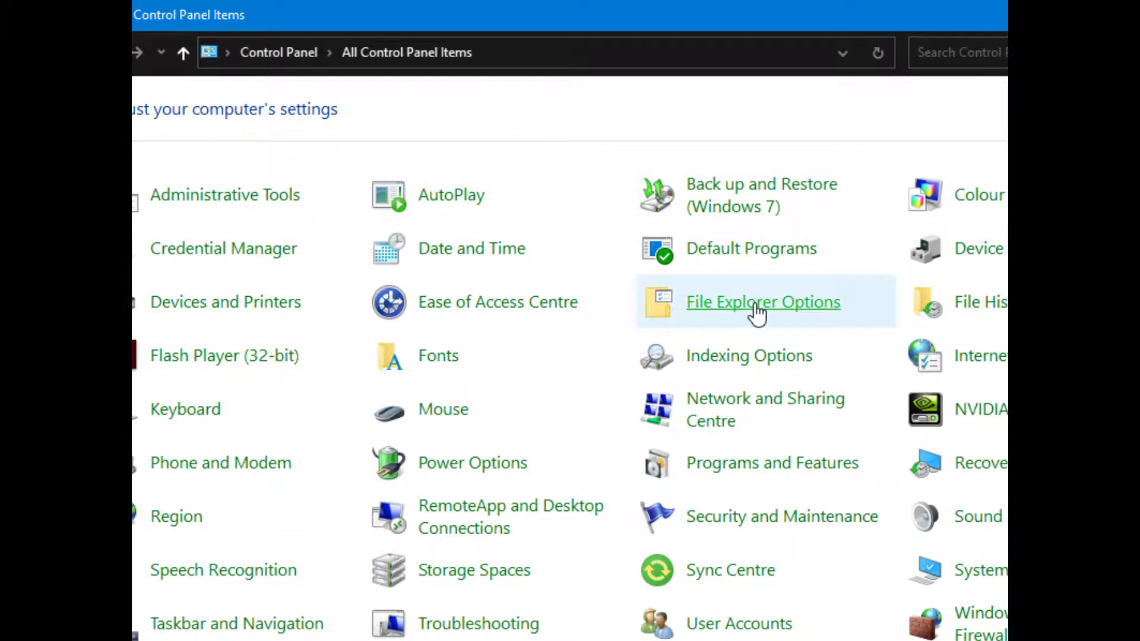
# - Review the Security and Maintenance message settings and cancel without changing them
pyautogui.click(774, 521)
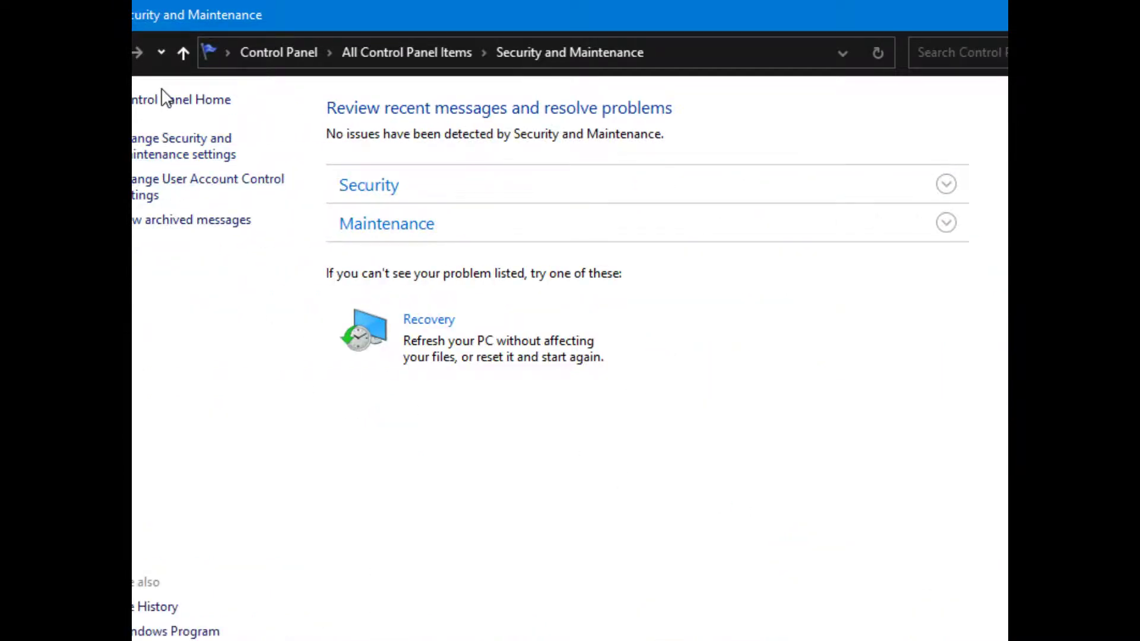
pyautogui.click(195, 147)
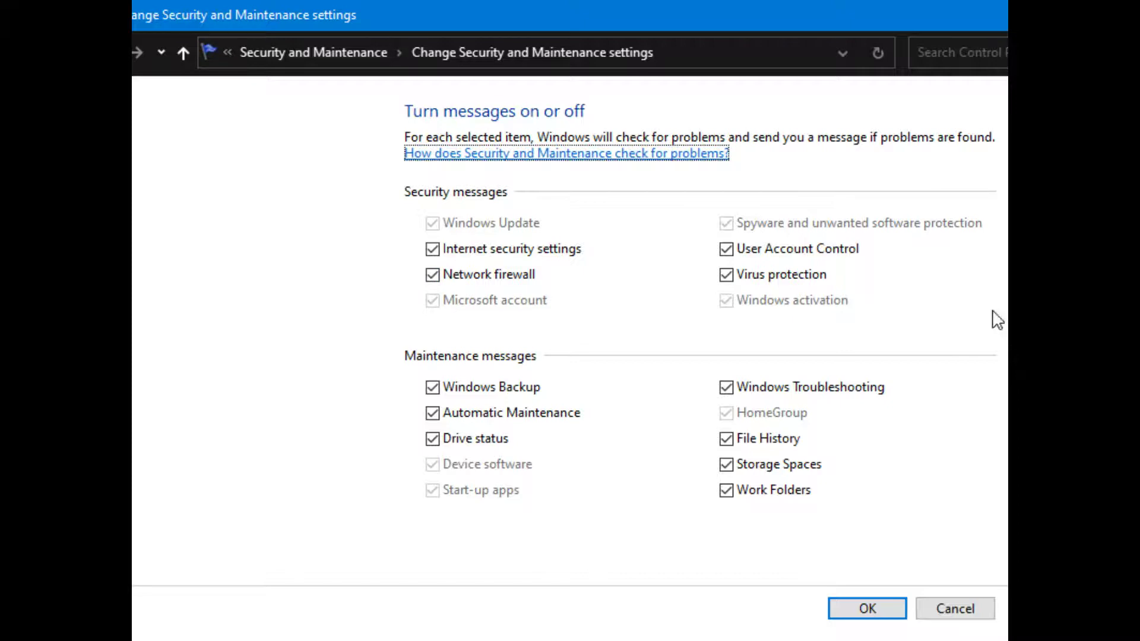
pyautogui.click(954, 609)
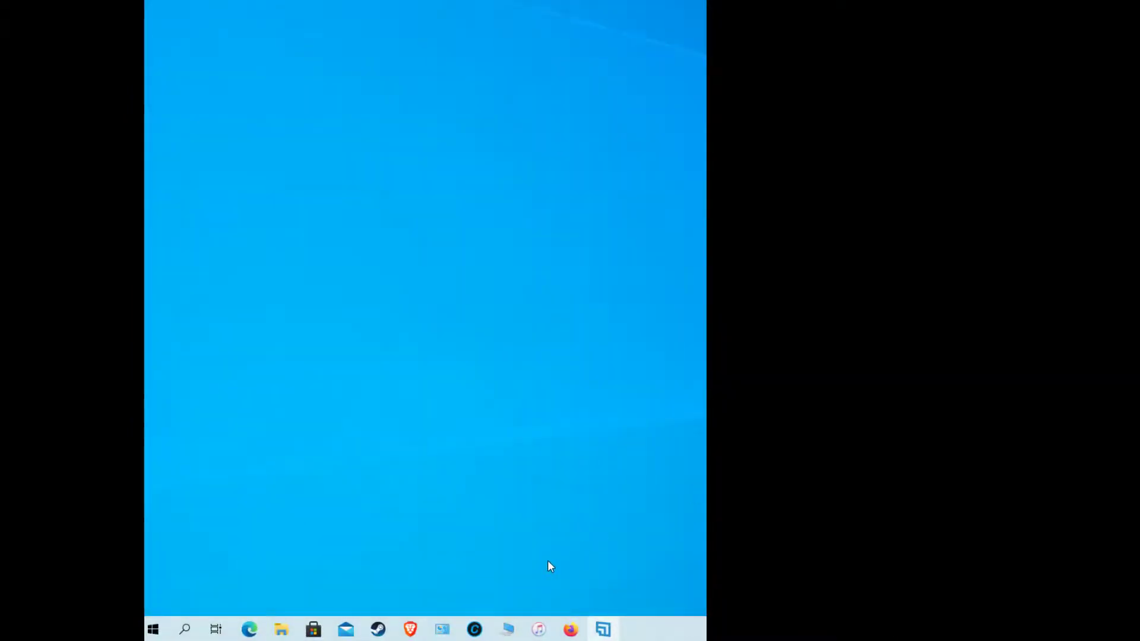
# - Reopen Control Panel from the desktop and go up to its category home page
pyautogui.click(442, 629)
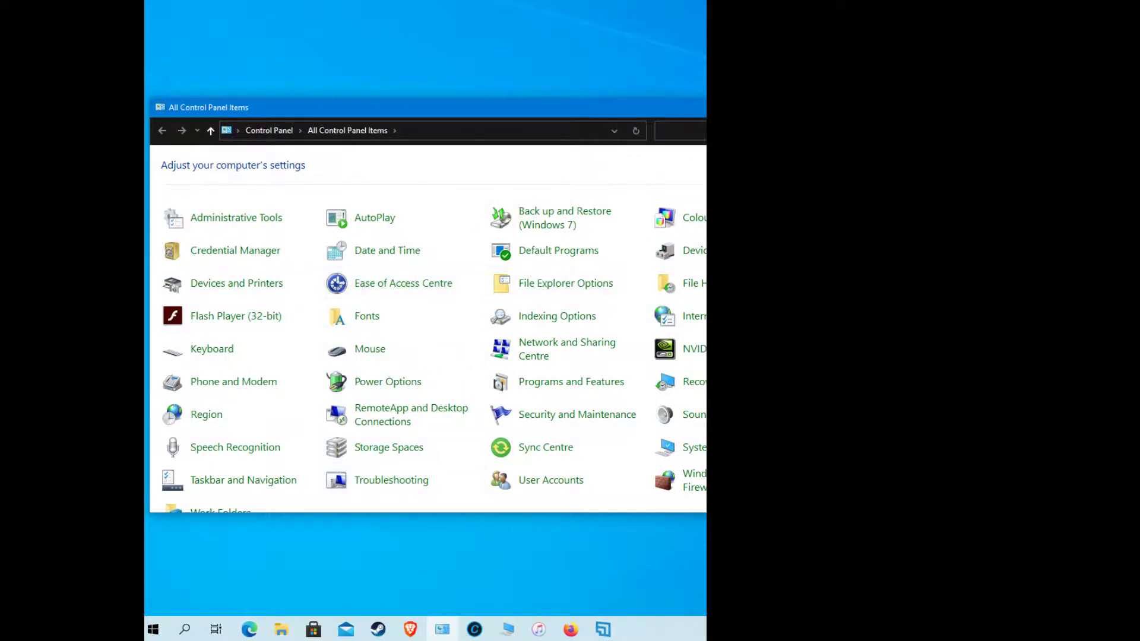
pyautogui.hotkey('alt', 'Up')
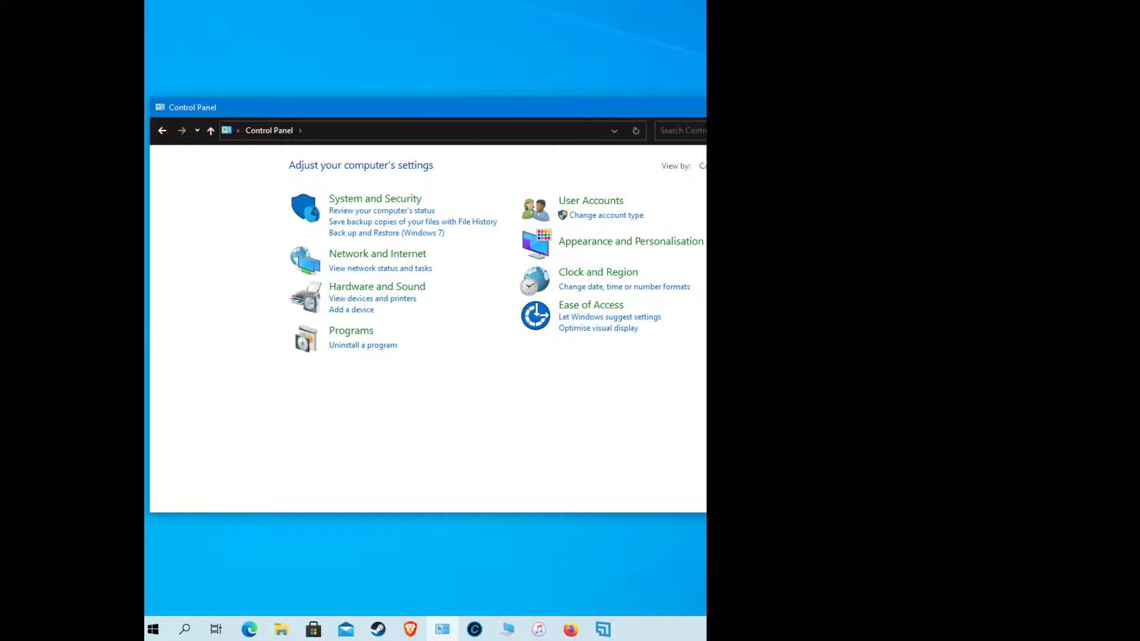
pyautogui.moveTo(717, 111); pyautogui.dragTo(656, 109)
pyautogui.click(653, 128)
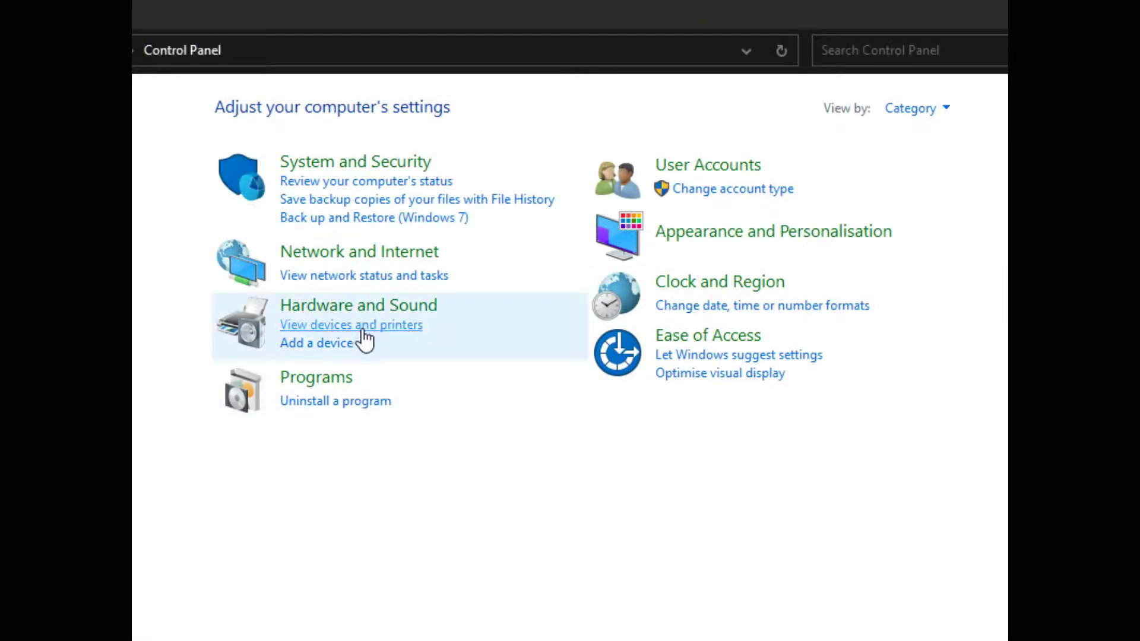
# - Open the Sound settings under Hardware and Sound, check the LCS USB Audio microphone's levels, and close its properties
pyautogui.click(383, 306)
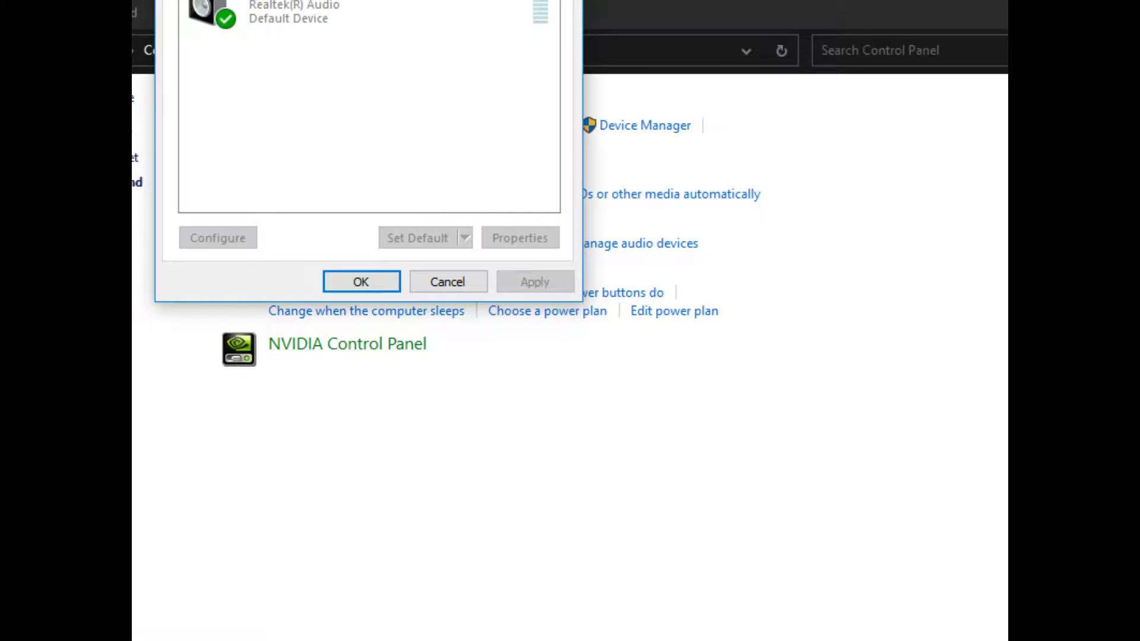
pyautogui.moveTo(412, 0); pyautogui.dragTo(545, 148)
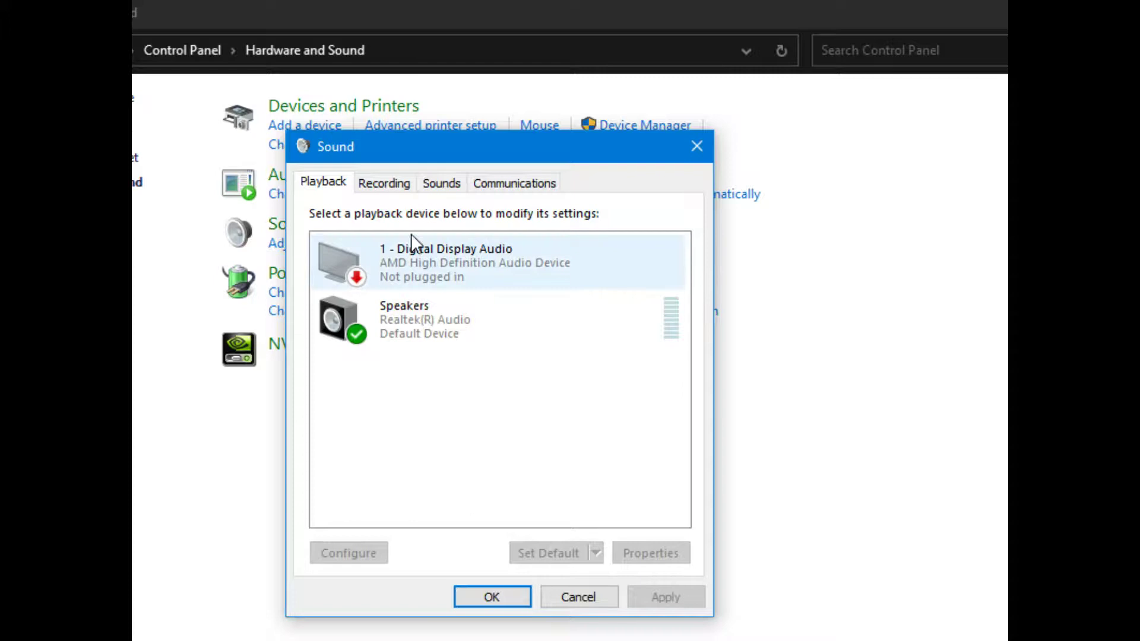
pyautogui.click(387, 185)
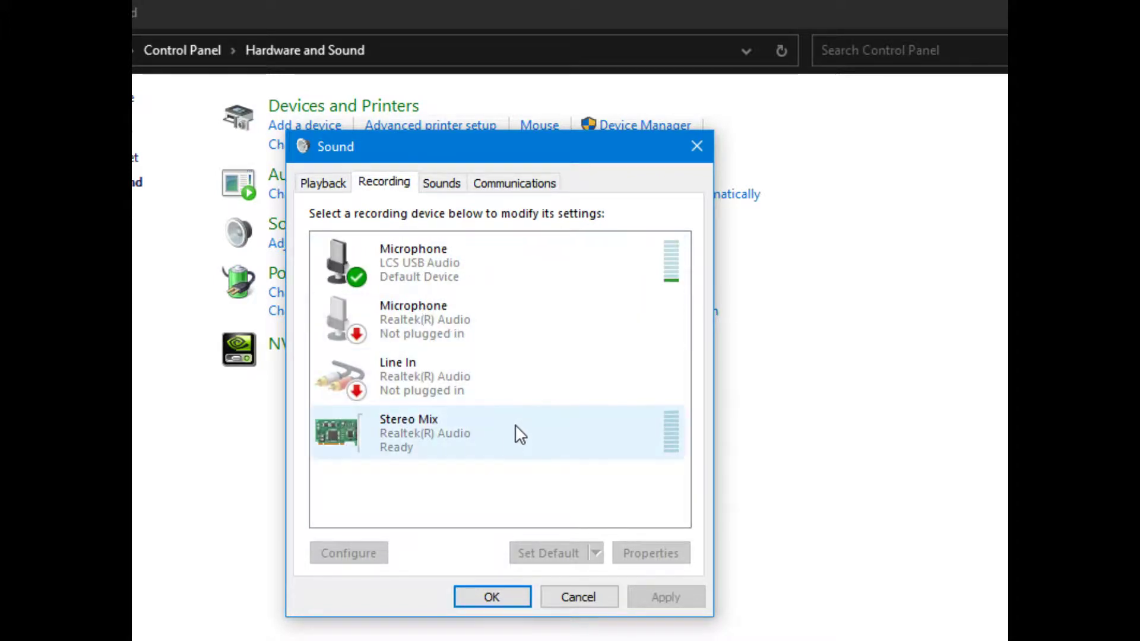
pyautogui.doubleClick(505, 267)
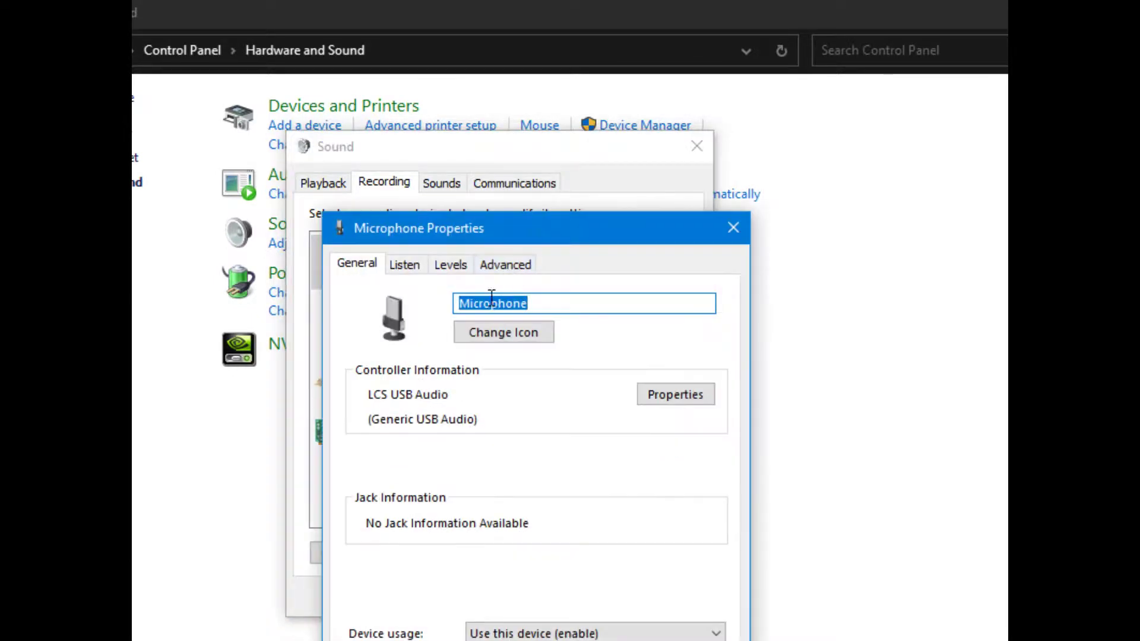
pyautogui.click(449, 268)
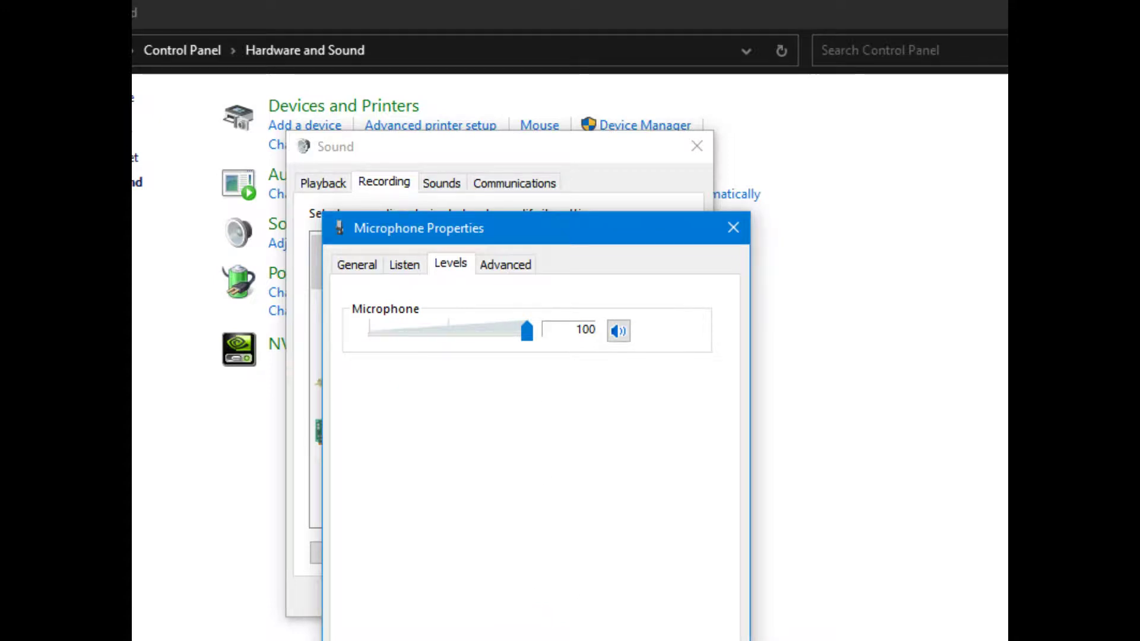
pyautogui.press('Escape')
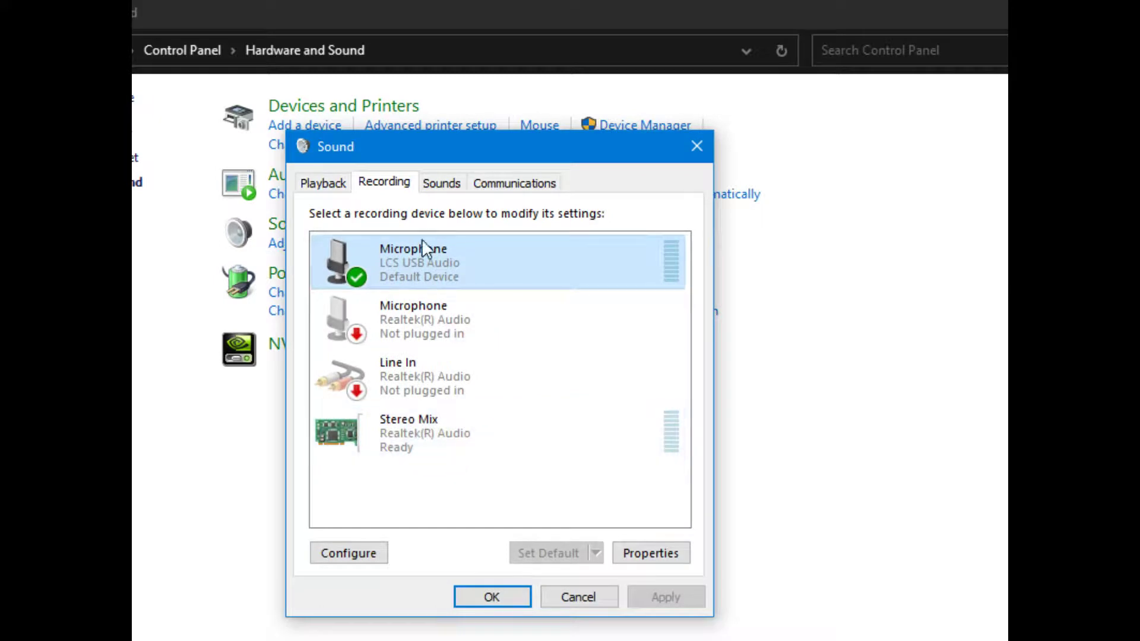
# - Examine the Details, Events and Driver pages of the LCS USB Audio controller through the default microphone's properties, and close both dialogs
pyautogui.click(324, 185)
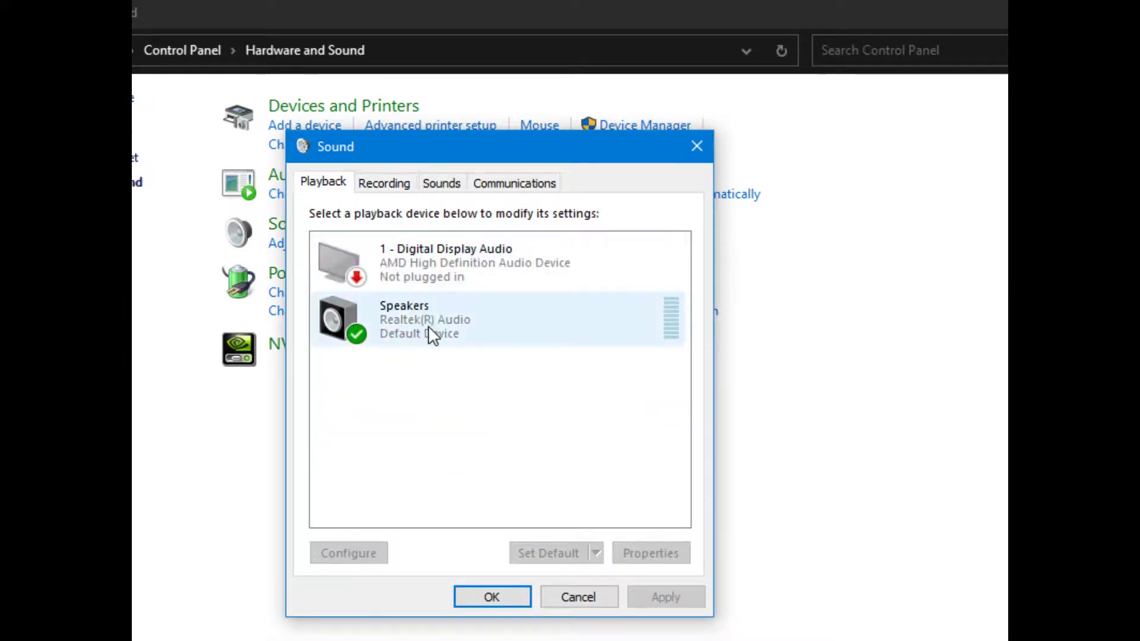
pyautogui.click(387, 184)
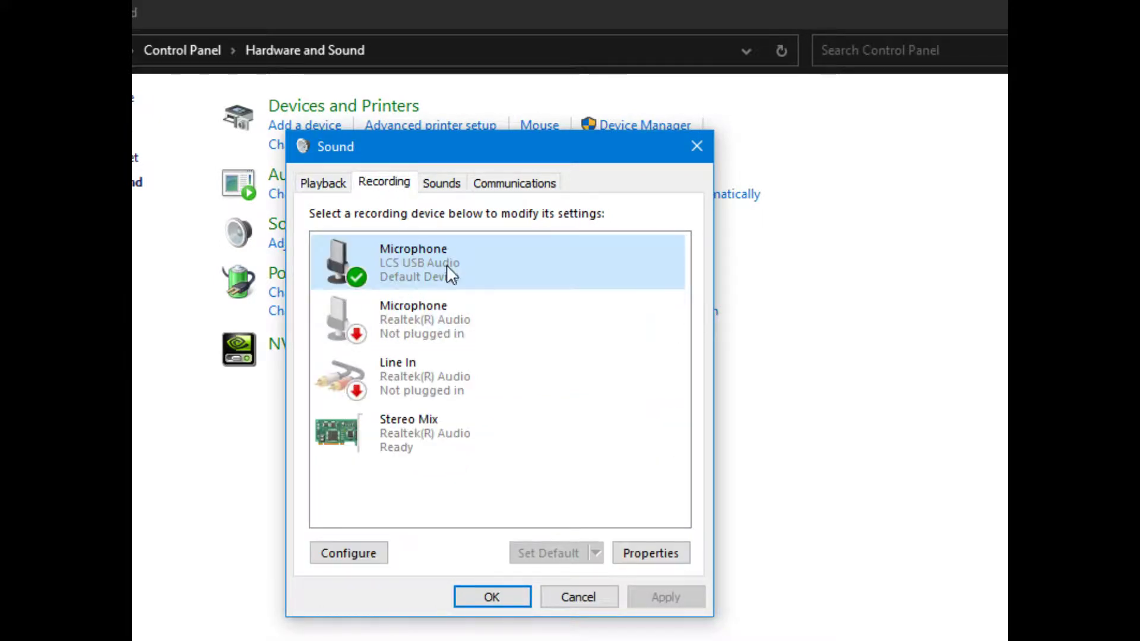
pyautogui.doubleClick(466, 262)
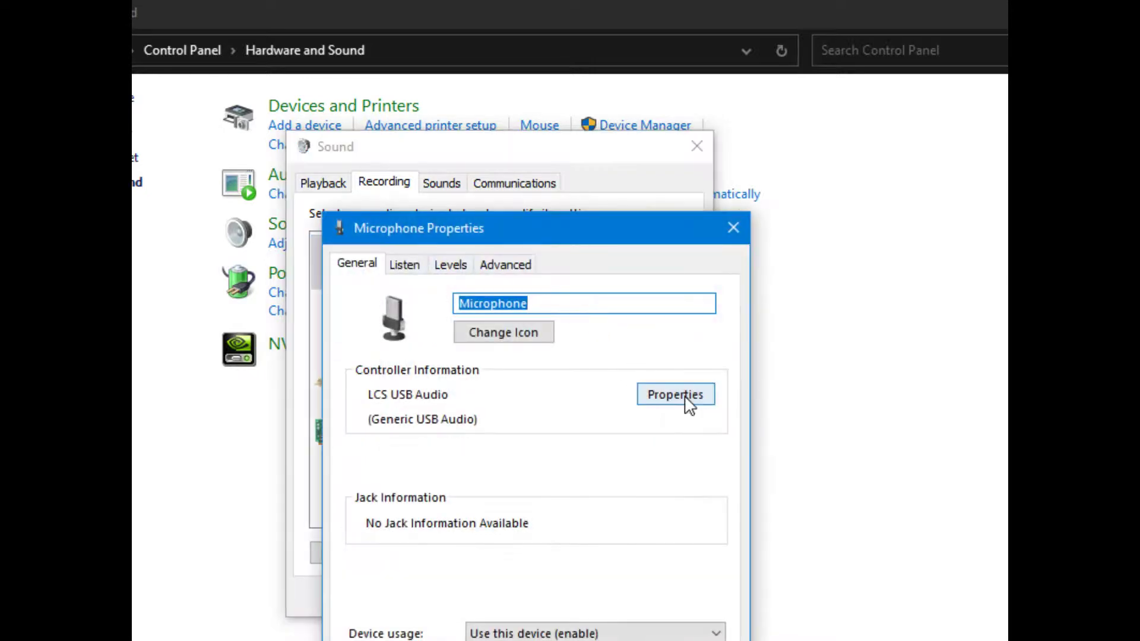
pyautogui.click(683, 396)
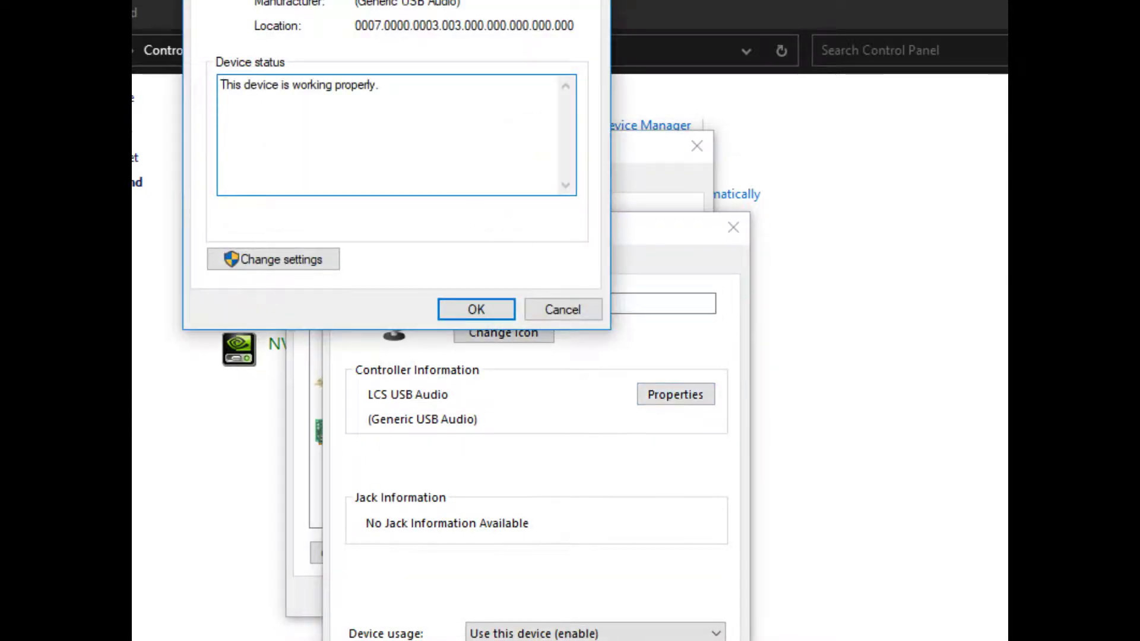
pyautogui.moveTo(408, 0); pyautogui.dragTo(473, 175)
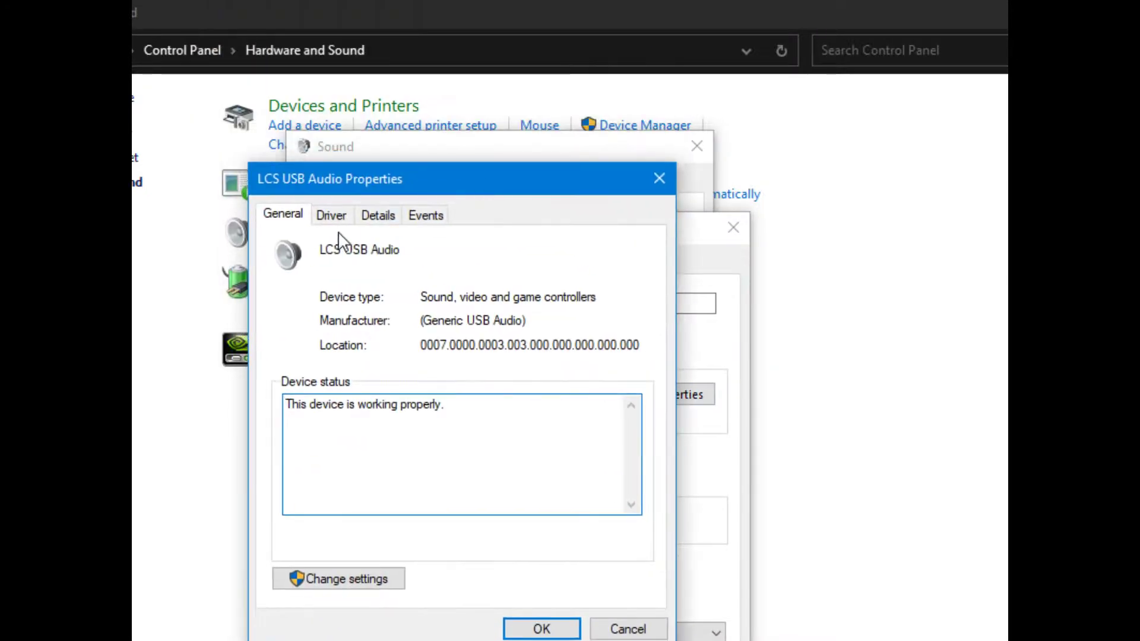
pyautogui.click(377, 217)
pyautogui.click(424, 216)
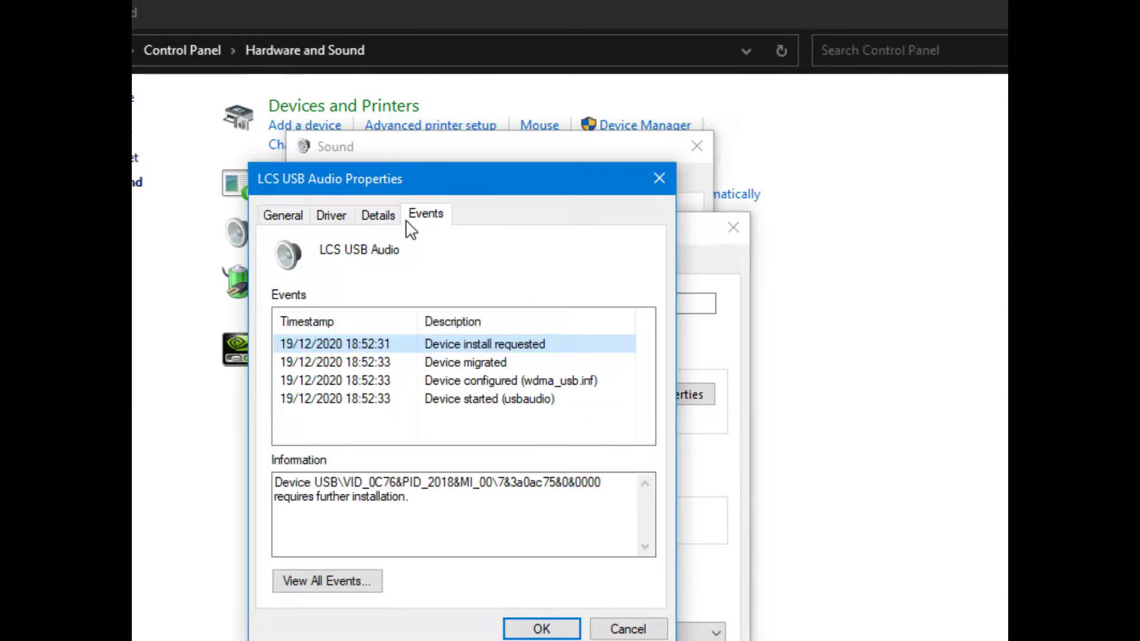
pyautogui.click(328, 218)
pyautogui.click(644, 632)
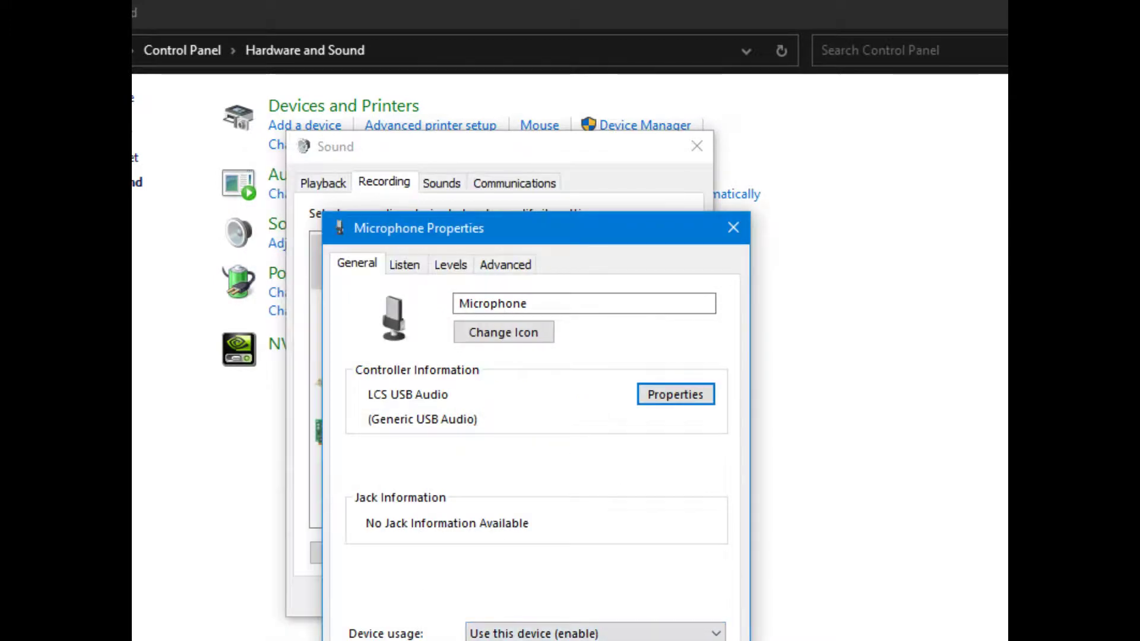
pyautogui.press('Escape')
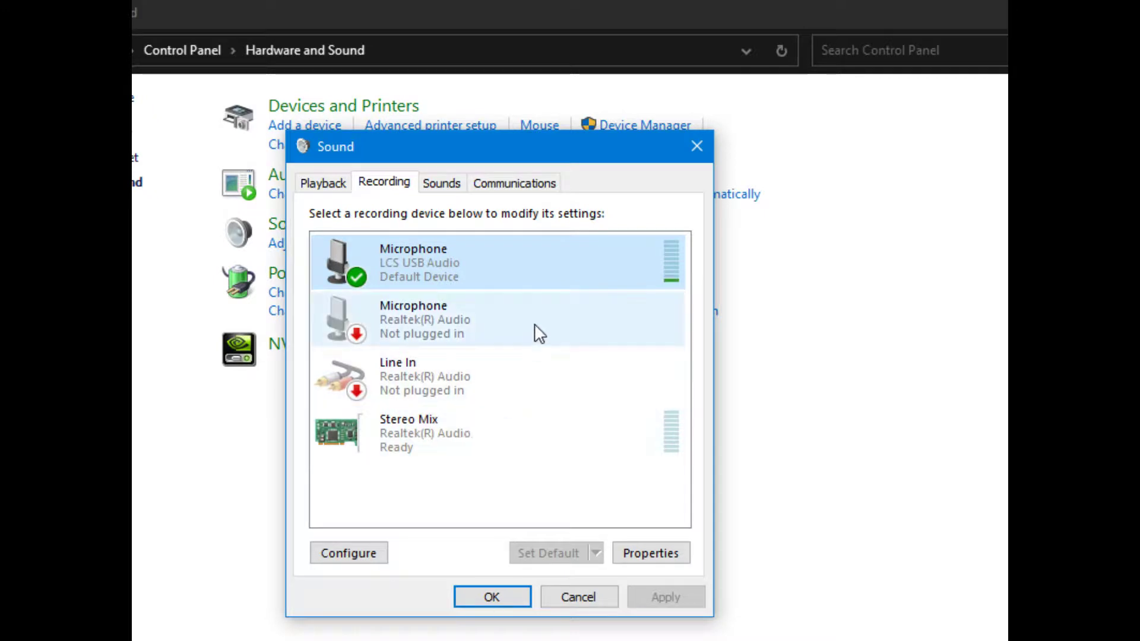
# - Check the Realtek(R) Audio microphone's properties and available actions without applying any, and close the Sound settings
pyautogui.doubleClick(478, 319)
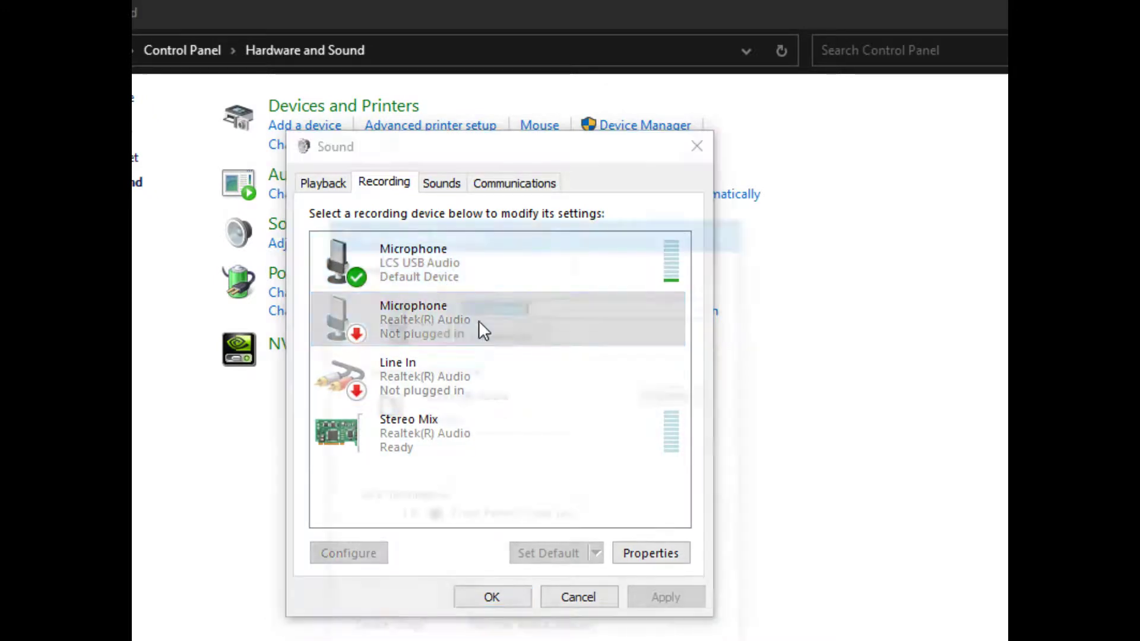
pyautogui.press('Escape')
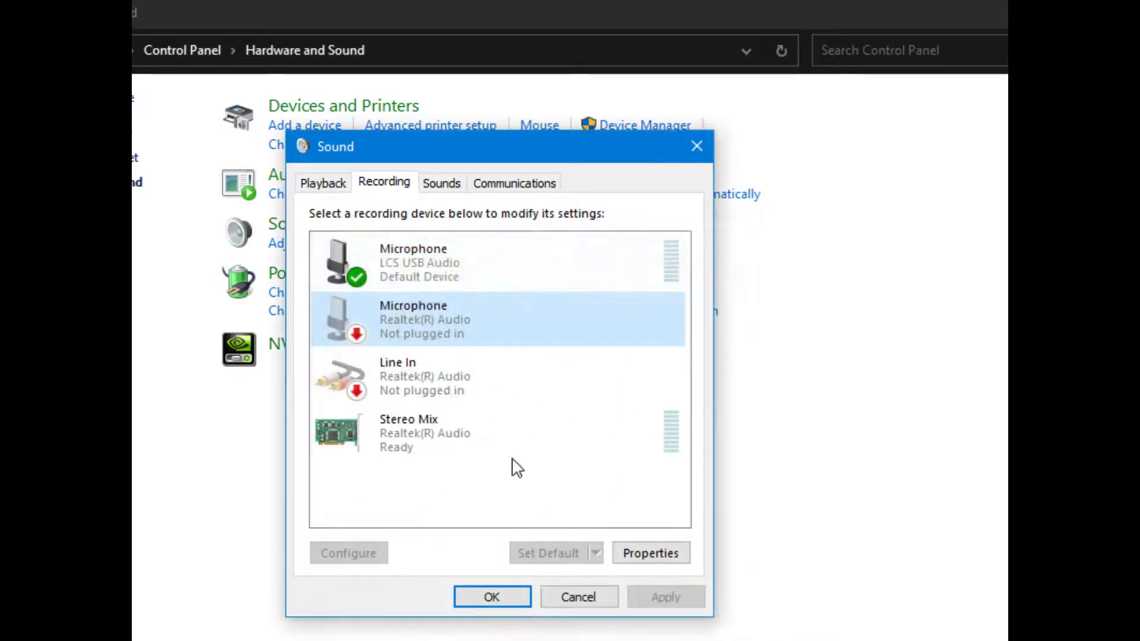
pyautogui.rightClick(431, 324)
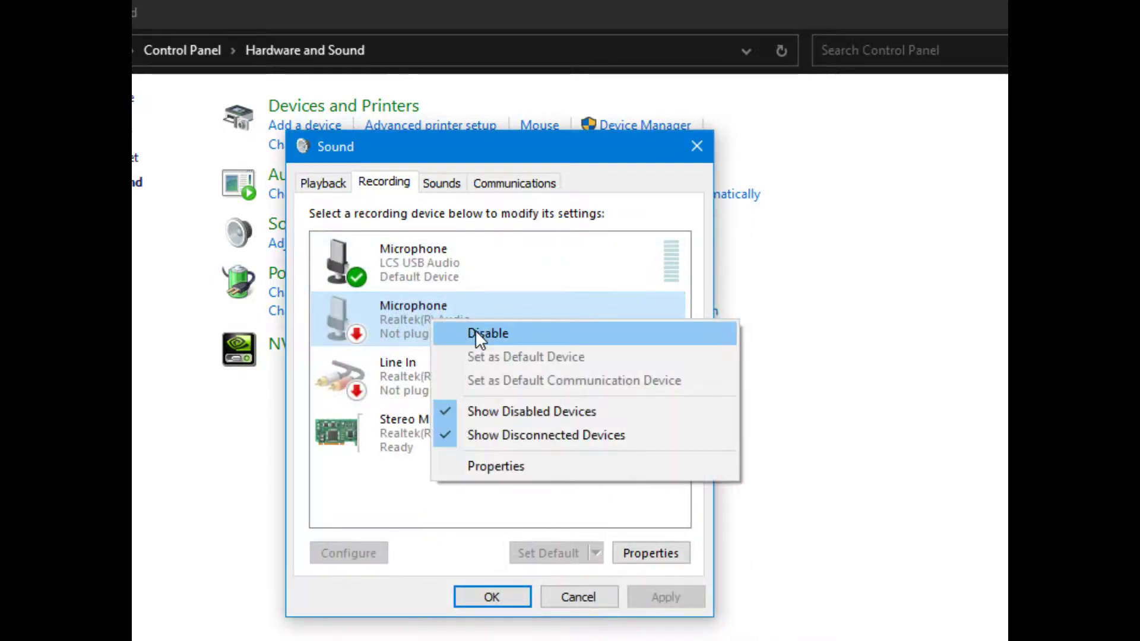
pyautogui.click(396, 503)
pyautogui.click(558, 596)
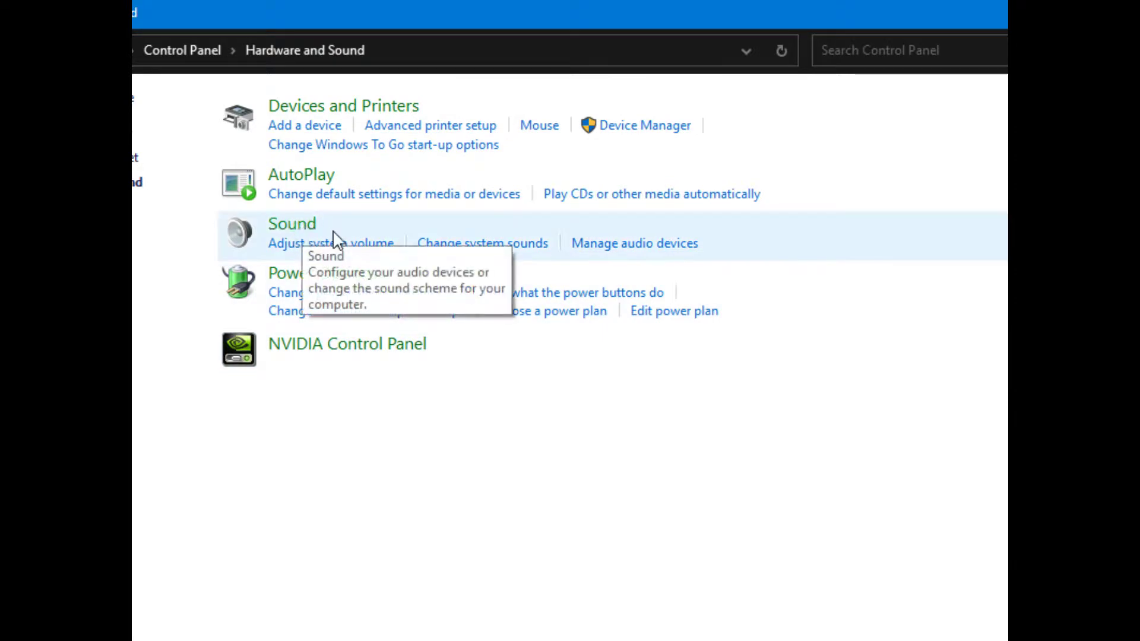
# - Check the connected devices in Devices and Printers under Hardware and Sound, and close the Control Panel window
pyautogui.click(377, 111)
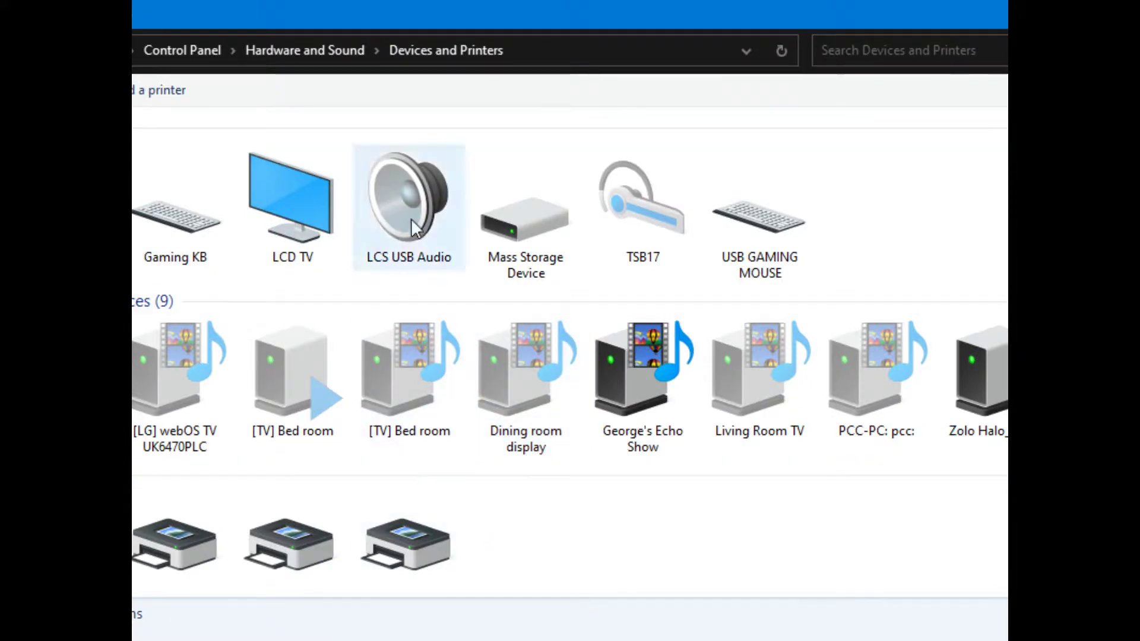
pyautogui.moveTo(849, 17); pyautogui.dragTo(919, 29)
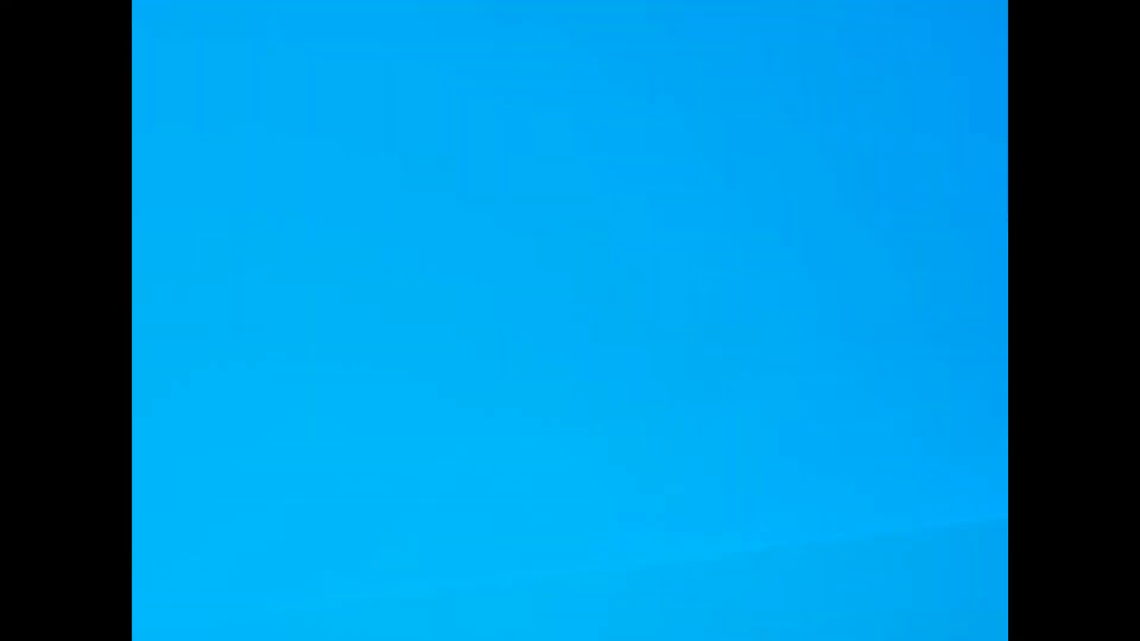
# - Open Display settings from the desktop and review the Storage page with its usage breakdown for Local Disk (C:)
pyautogui.rightClick(380, 427)
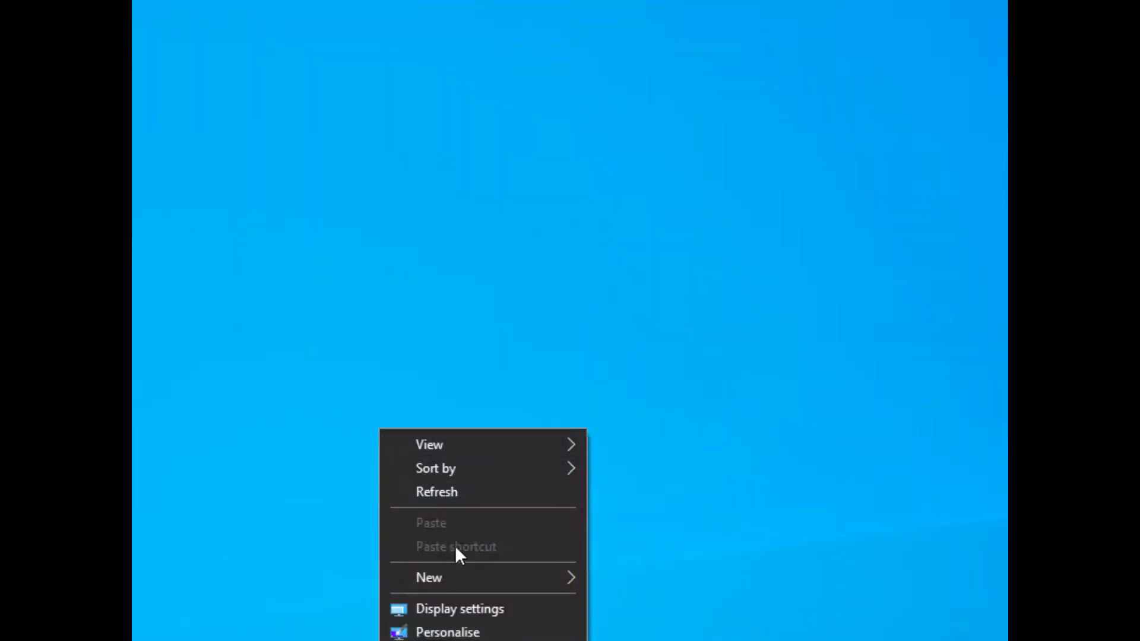
pyautogui.click(484, 607)
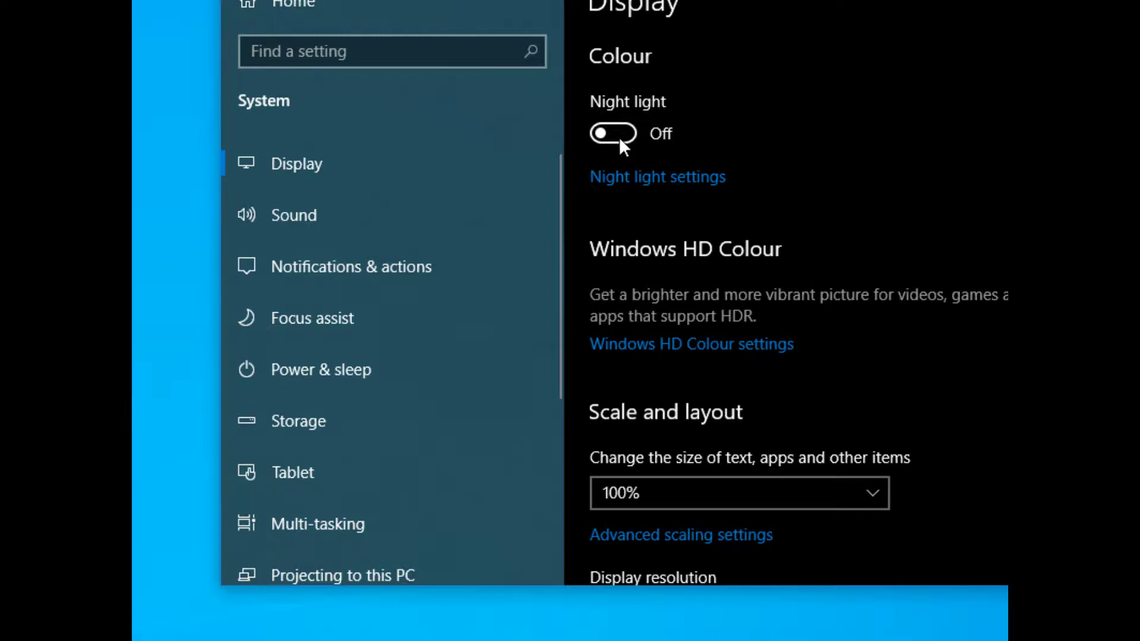
pyautogui.click(455, 434)
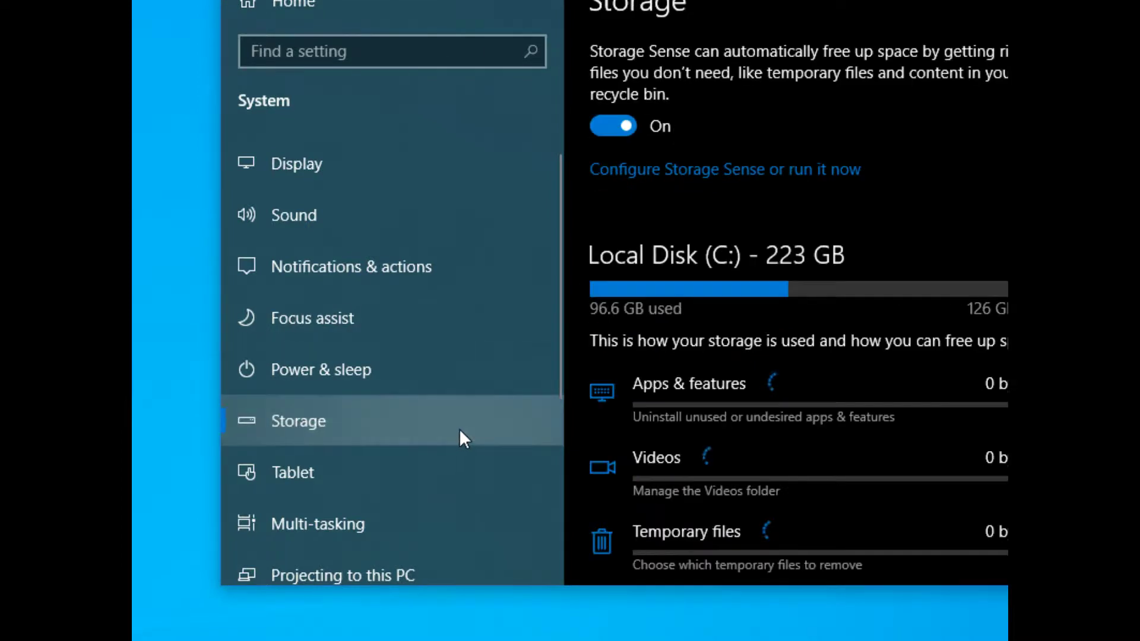
pyautogui.scroll(-2, 785, 446)
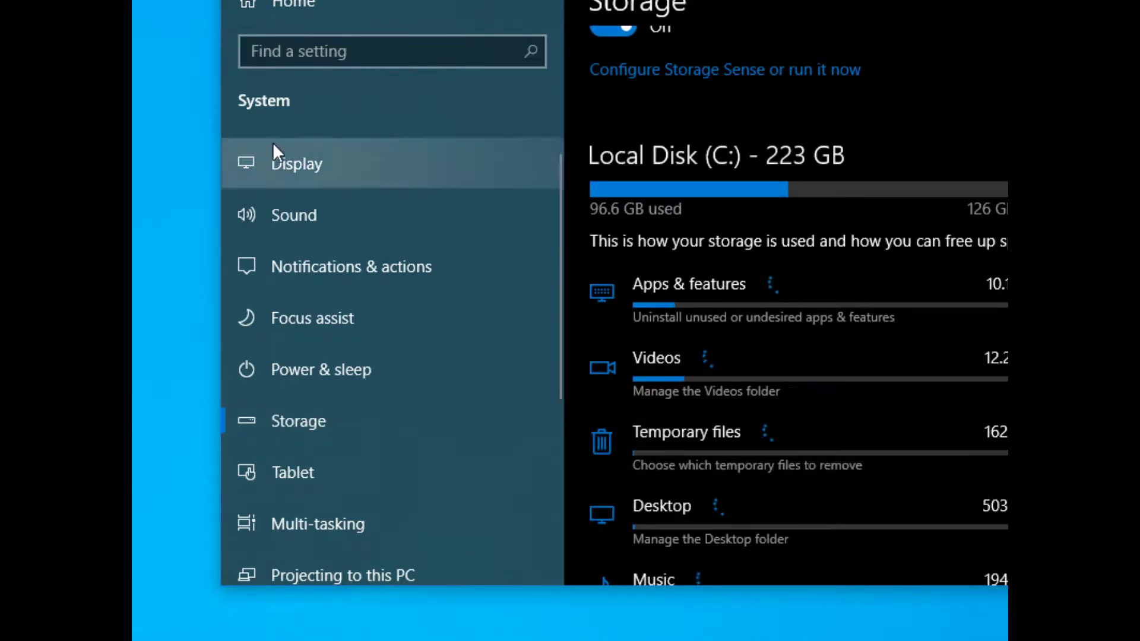
# - Return to the Settings home page and open the Update & Security category
pyautogui.click(278, 6)
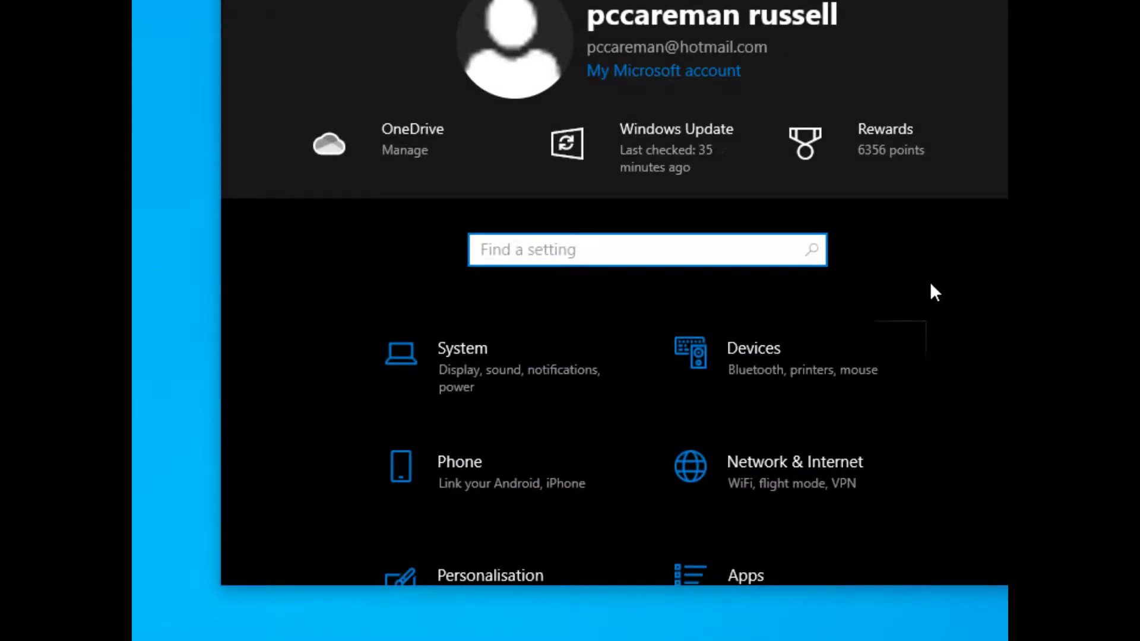
pyautogui.scroll(-3, 950, 274)
pyautogui.scroll(-3, 964, 291)
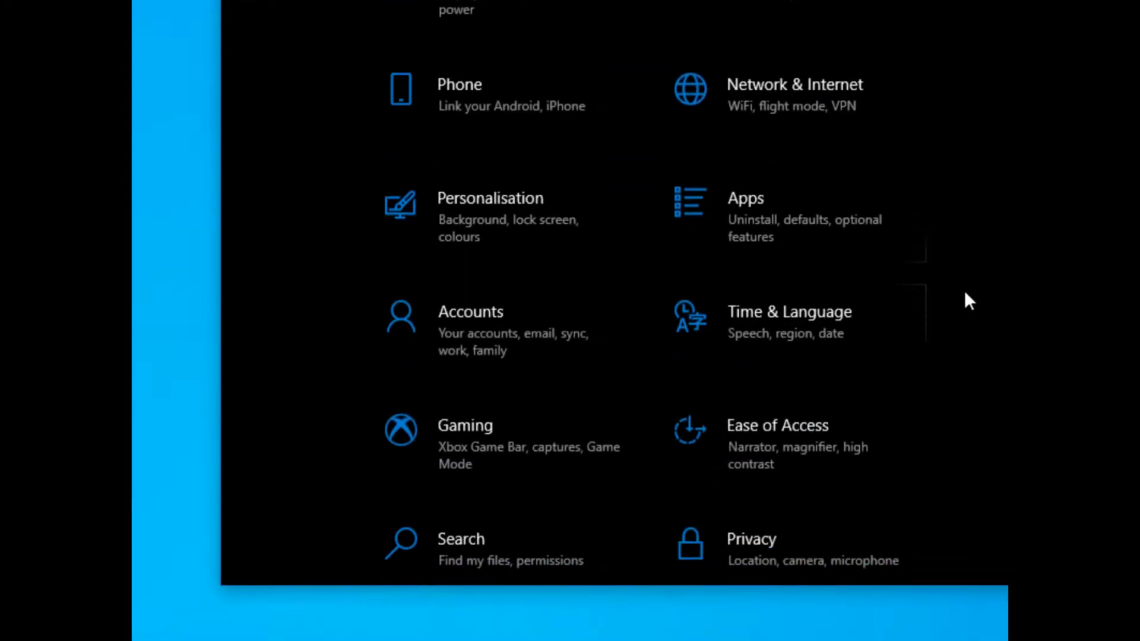
pyautogui.scroll(-3, 966, 291)
pyautogui.click(538, 512)
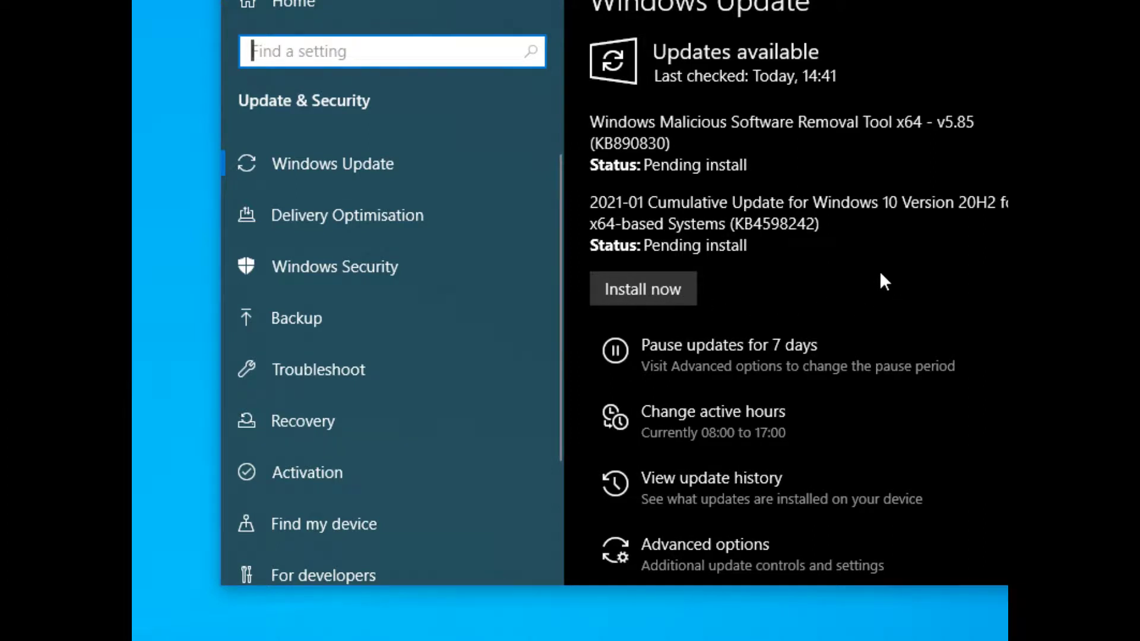
# - Review the Advanced options of Windows Update without changing any, and return to the Windows Update page
pyautogui.scroll(-2, 890, 277)
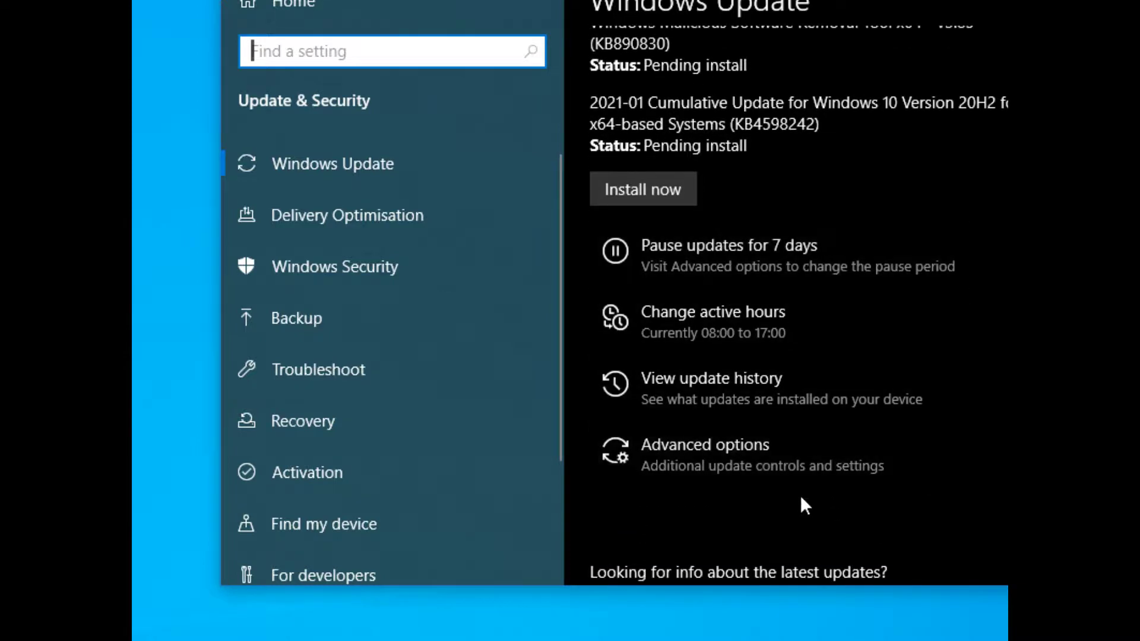
pyautogui.click(720, 454)
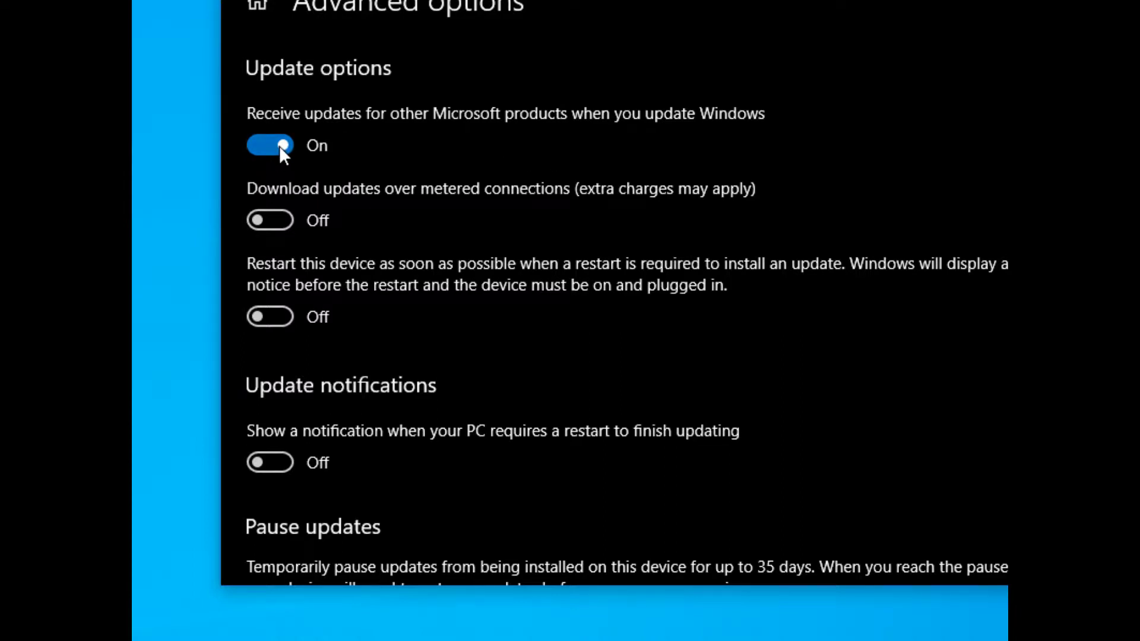
pyautogui.hotkey('alt', 'Left')
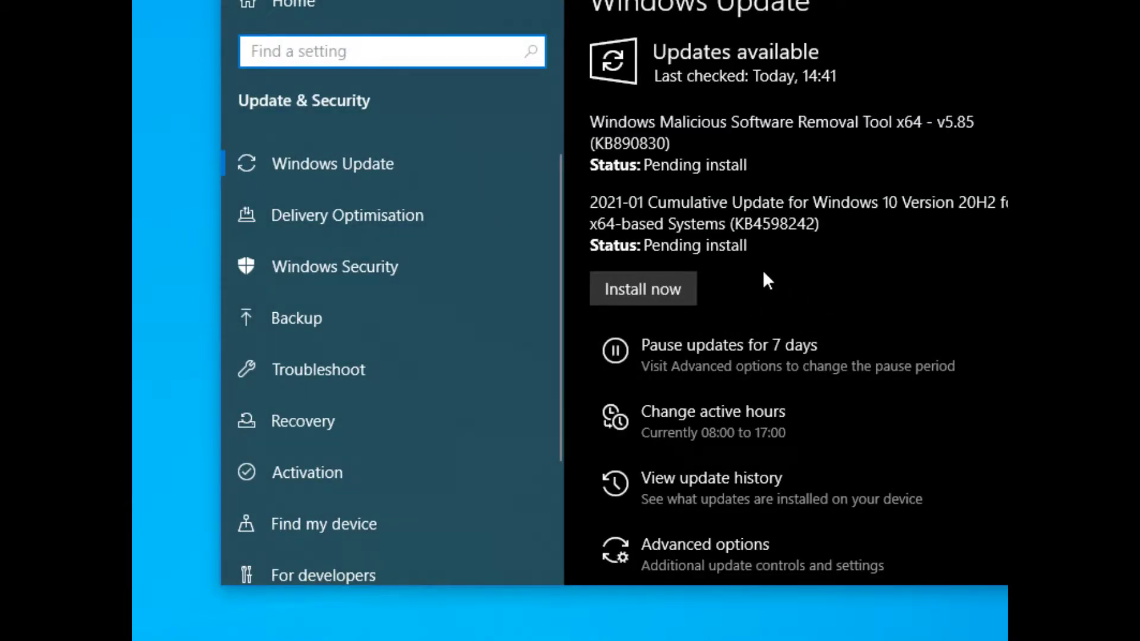
# - View the update history and open the support article for the 2020-12 Cumulative Update, KB4592438
pyautogui.click(700, 496)
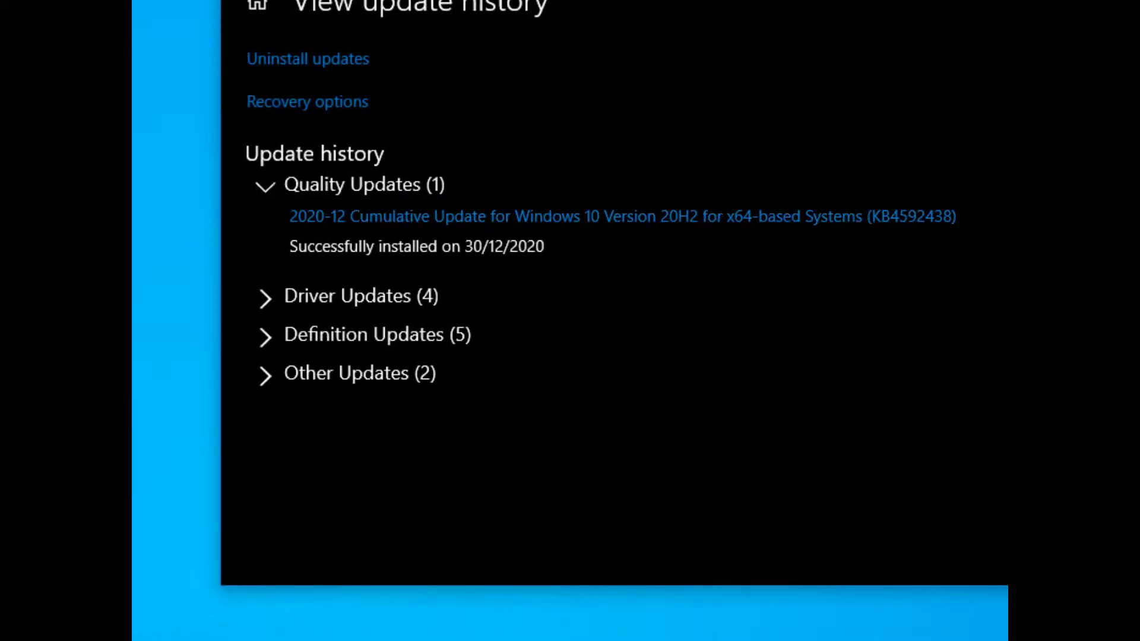
pyautogui.hotkey('alt', 'Left')
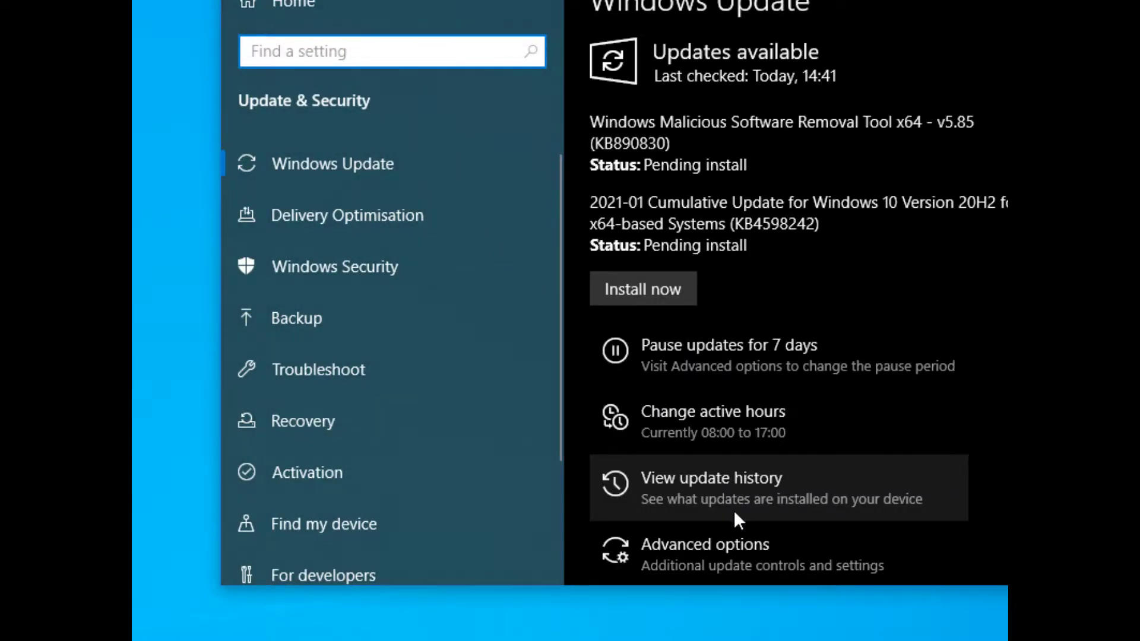
pyautogui.click(738, 497)
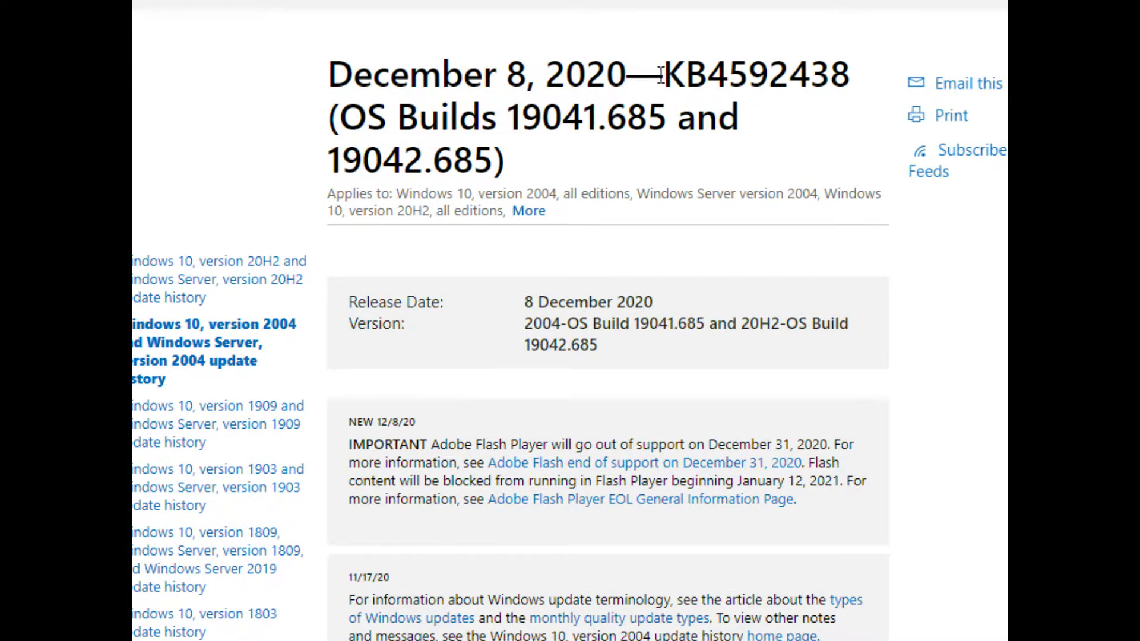
# - Copy the update number KB4592438 from the article's heading and look over the release notes below it
pyautogui.moveTo(665, 75); pyautogui.dragTo(870, 65)
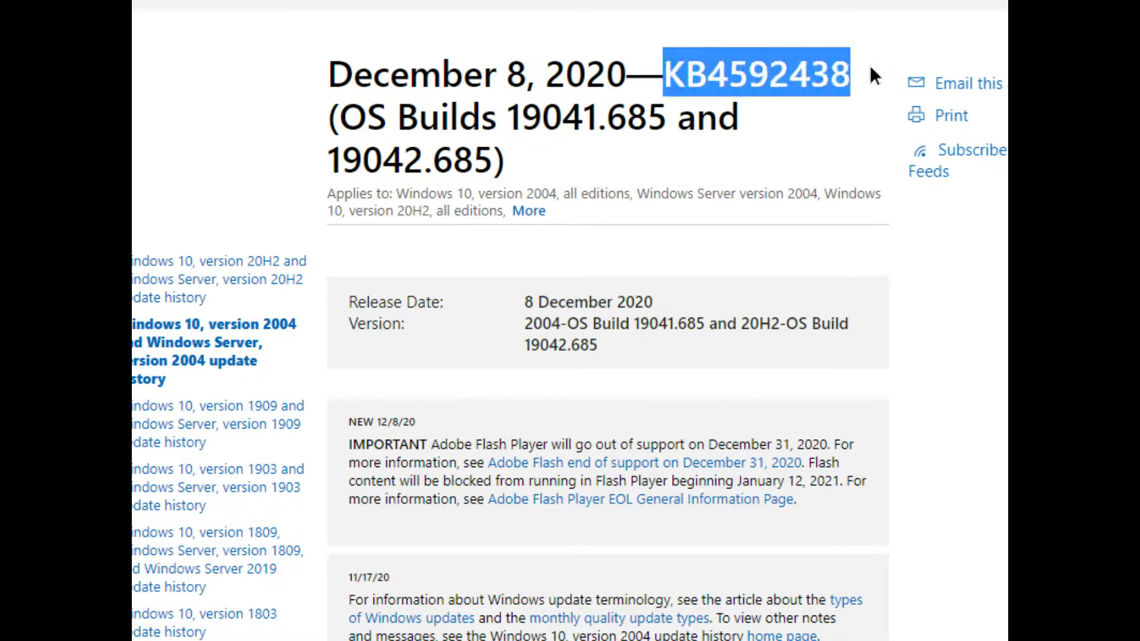
pyautogui.rightClick(792, 71)
pyautogui.click(837, 94)
pyautogui.scroll(-5, 950, 542)
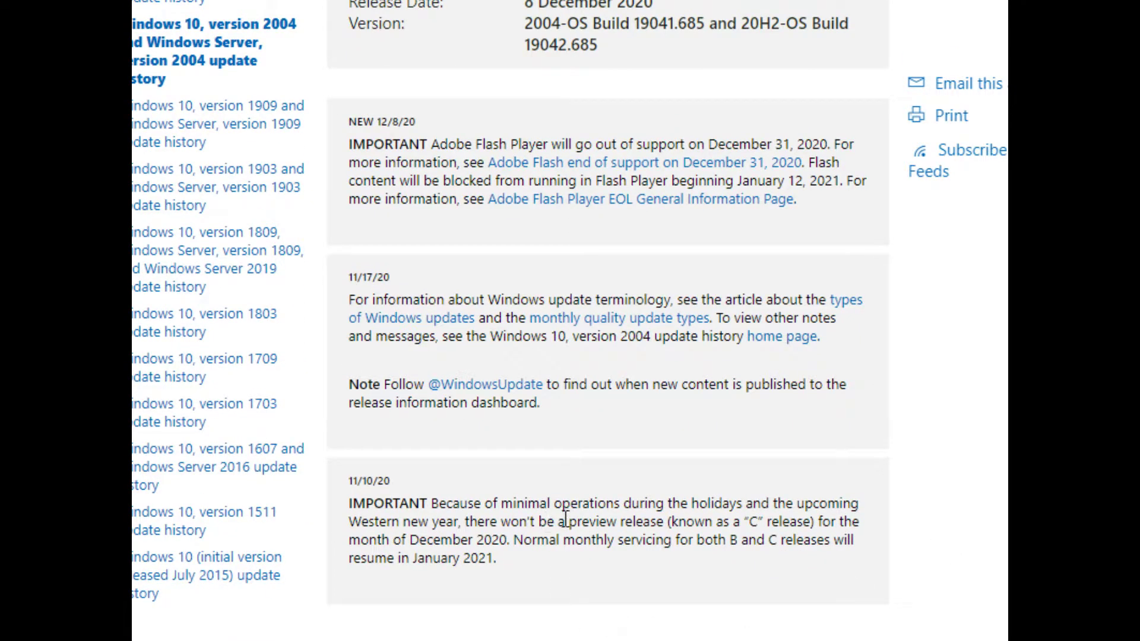
pyautogui.scroll(5, 565, 614)
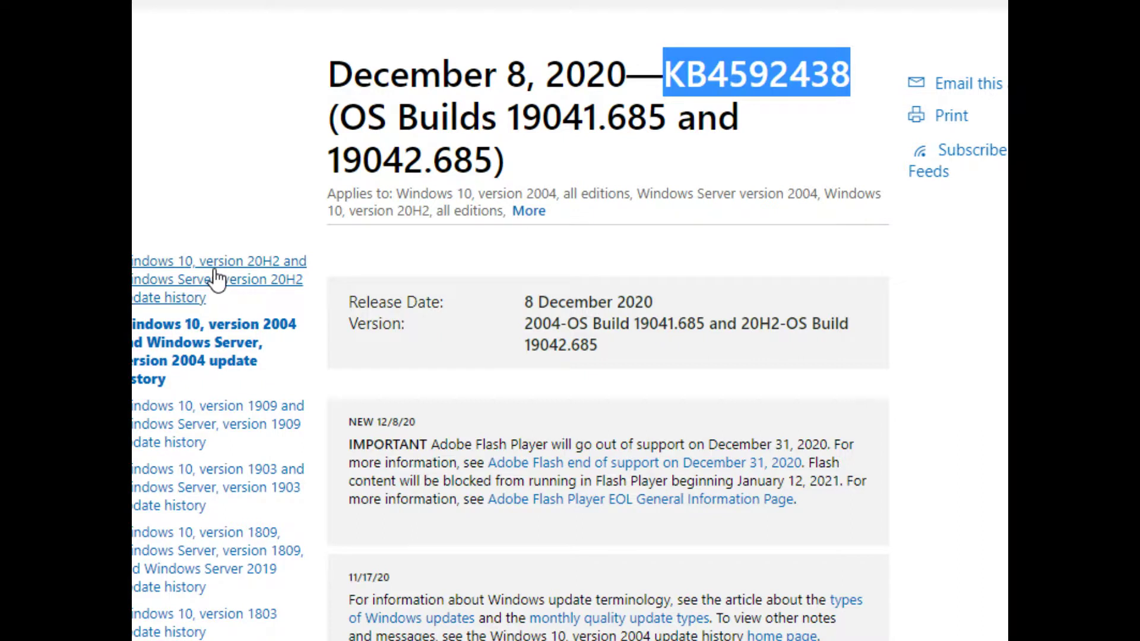
# - Open the update history for Windows 10, version 1909, and go on to Microsoft's Windows 10 features and updates page
pyautogui.click(224, 422)
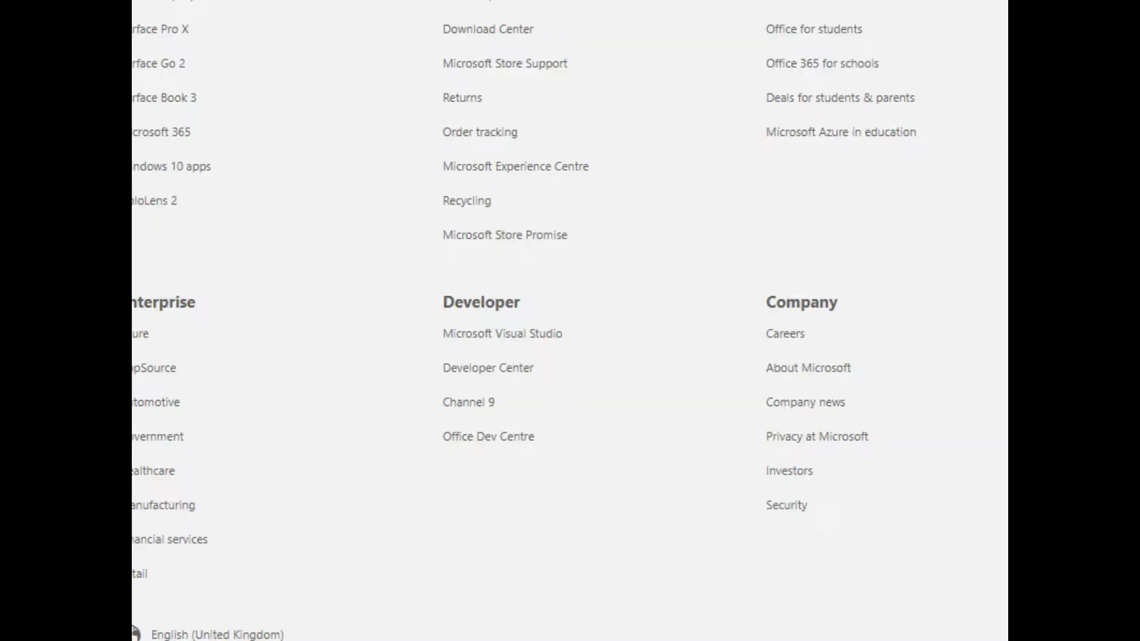
pyautogui.press('Home')
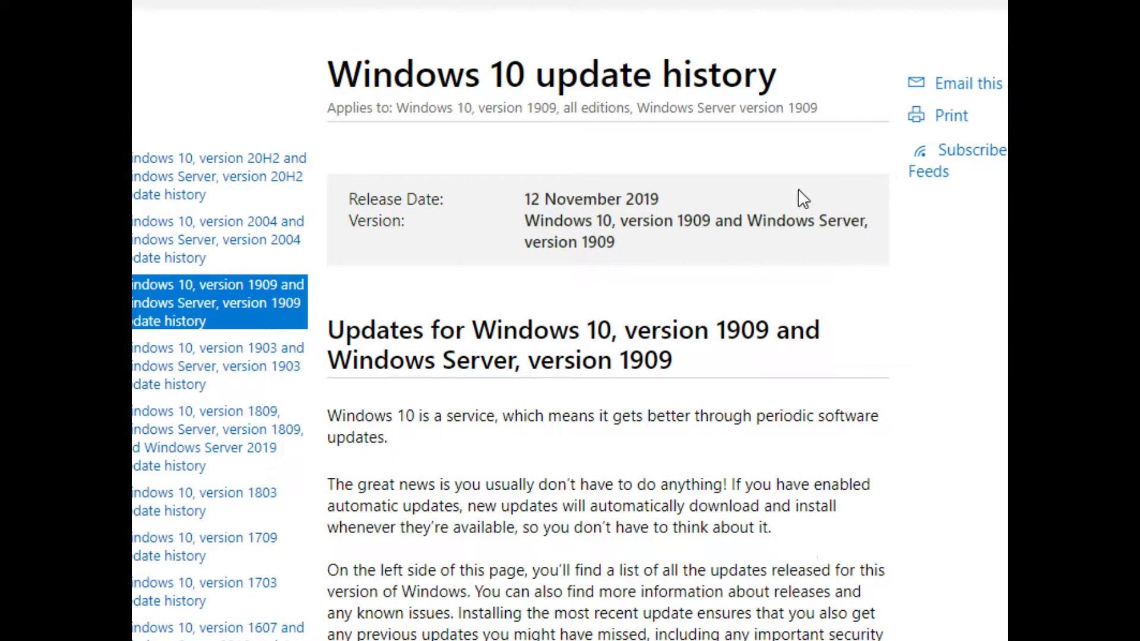
pyautogui.click(689, 6)
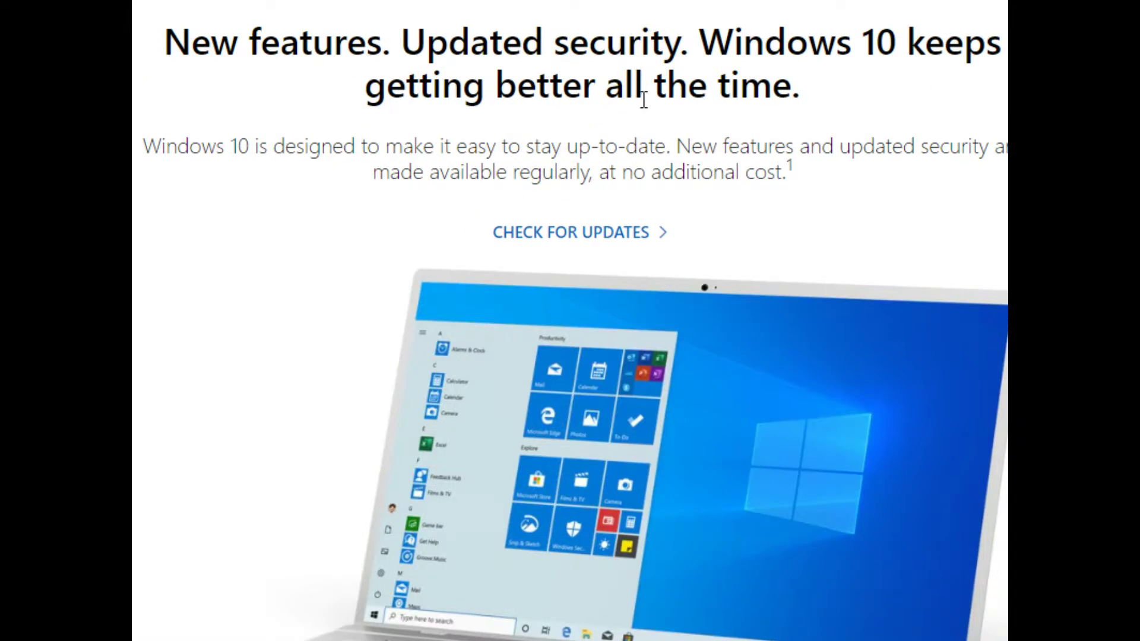
# - Examine the "Want to get Windows 10?" section, trying the option to buy a copy for a Windows 7 or 8 PC
pyautogui.click(653, 246)
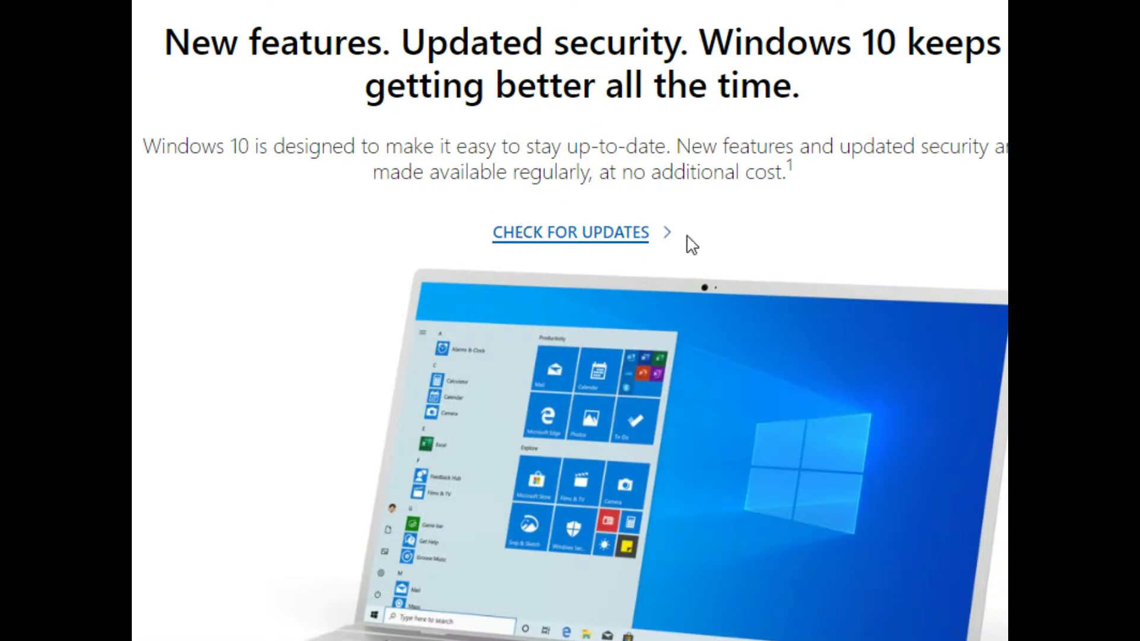
pyautogui.scroll(-5, 736, 204)
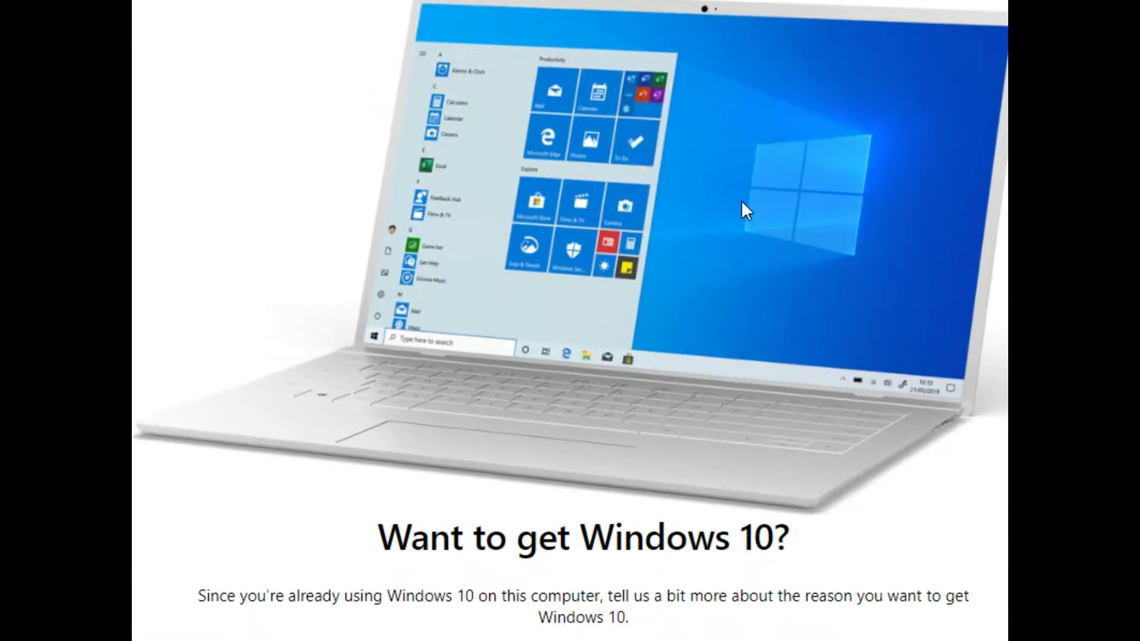
pyautogui.scroll(-3, 760, 209)
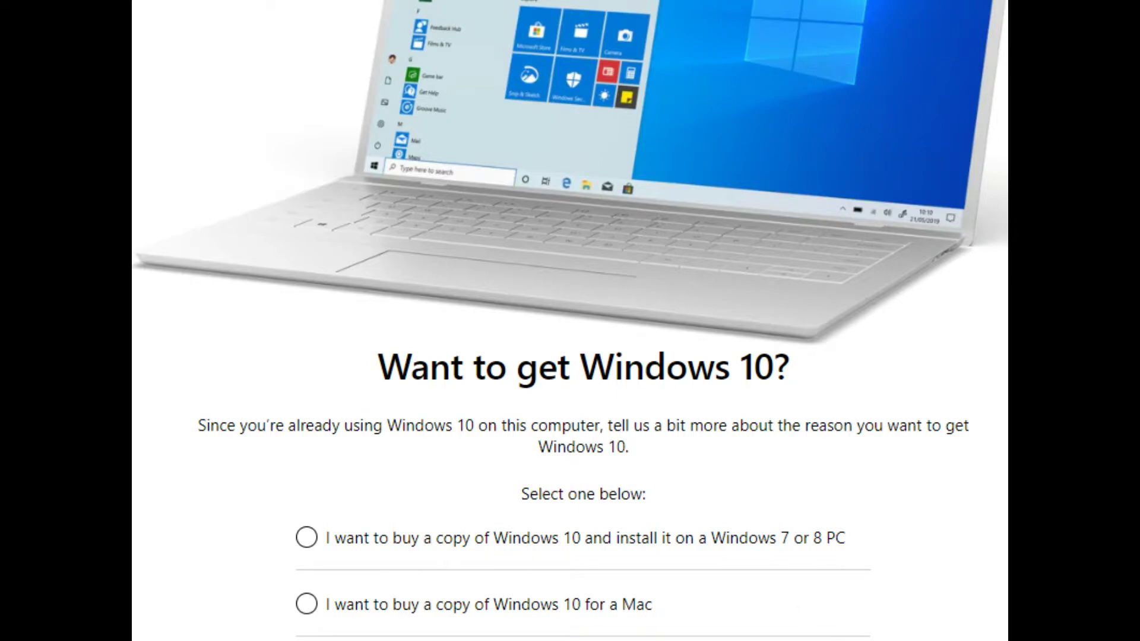
pyautogui.scroll(-8, 570, 321)
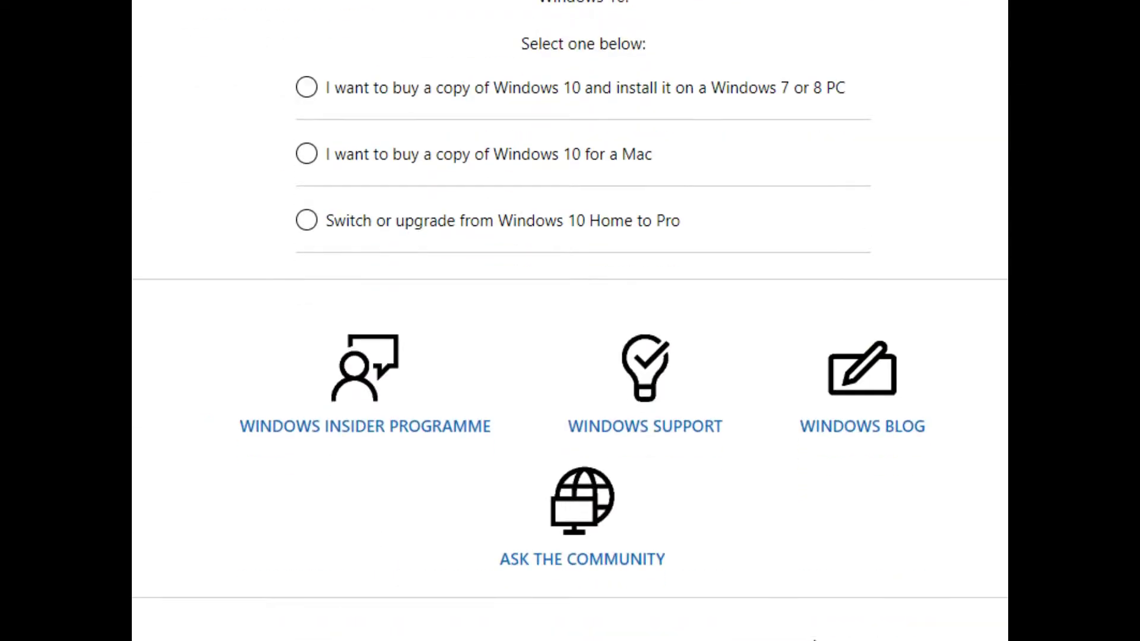
pyautogui.scroll(15, 570, 321)
pyautogui.scroll(-5, 570, 321)
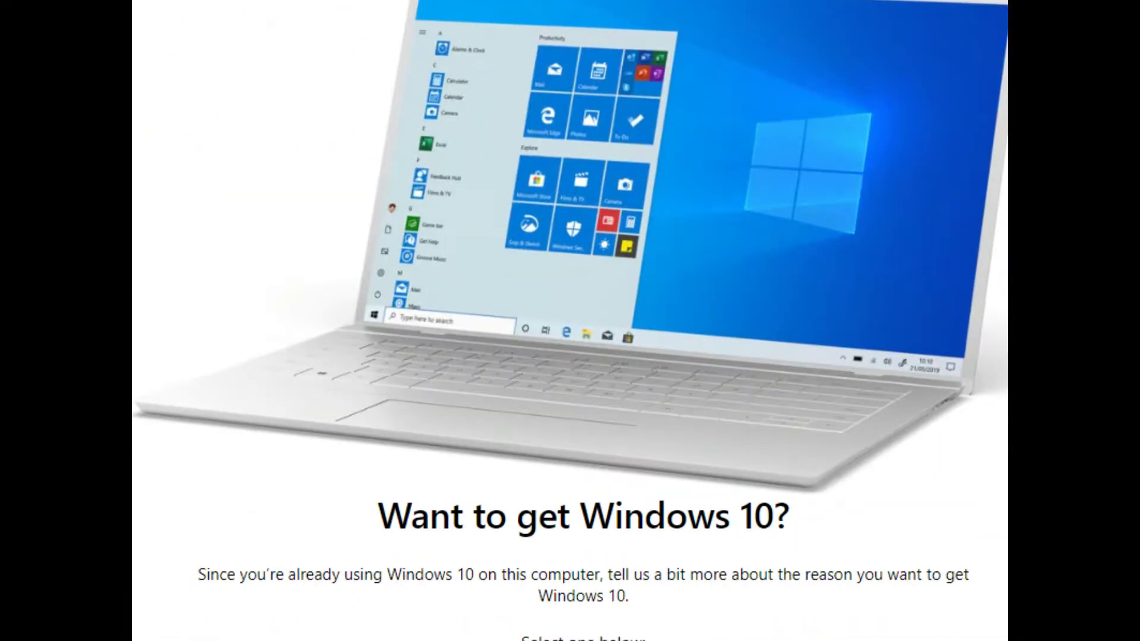
pyautogui.scroll(-2, 916, 636)
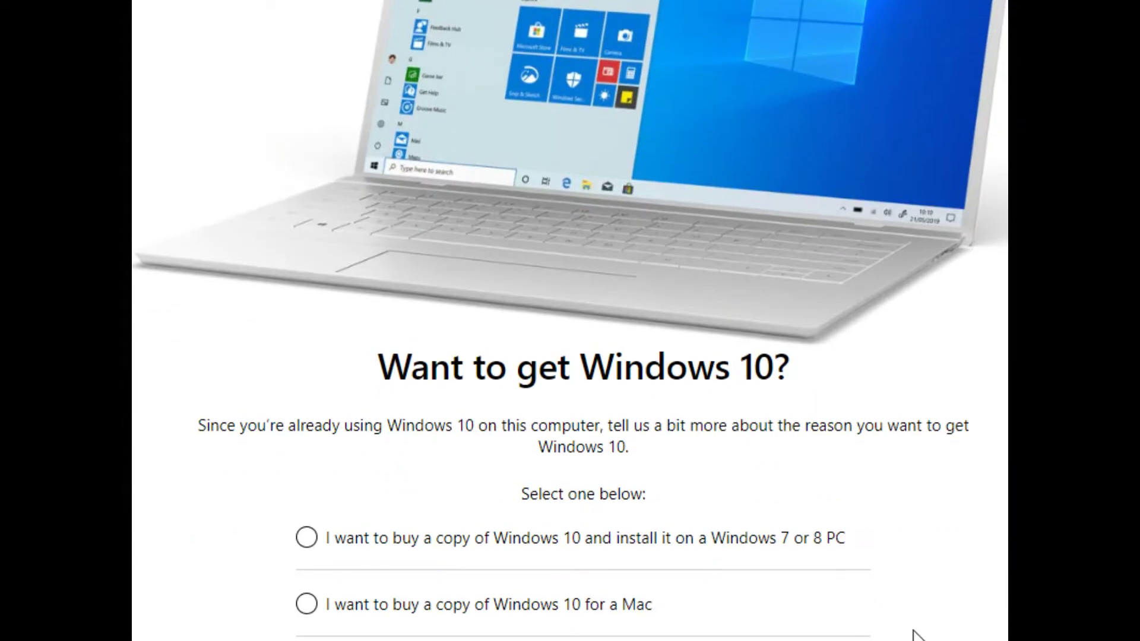
pyautogui.click(307, 538)
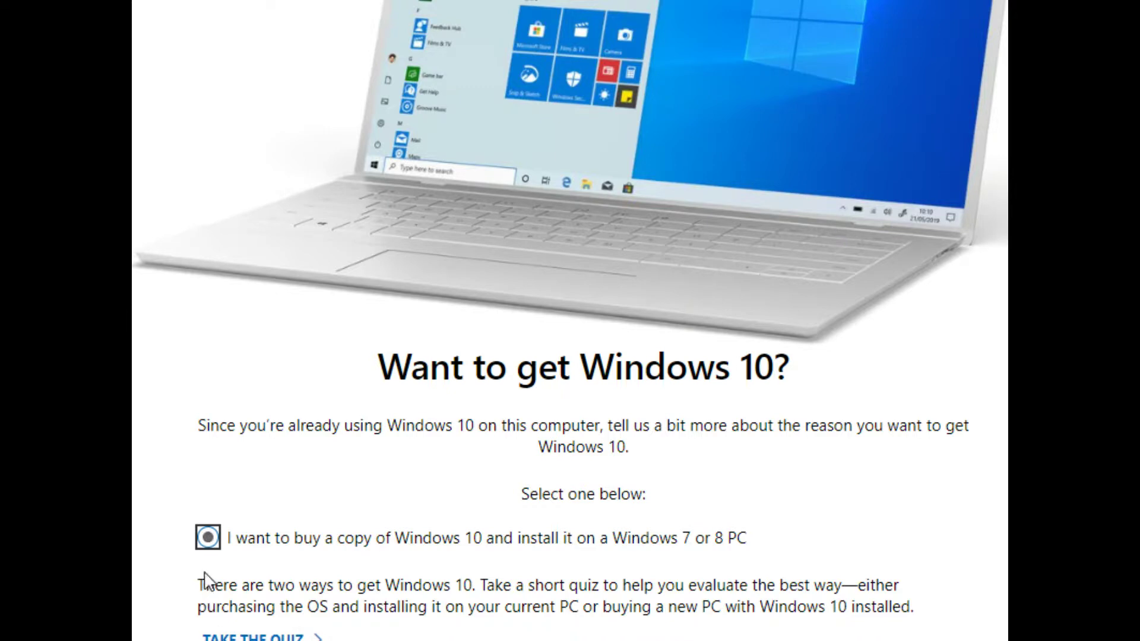
pyautogui.click(208, 537)
# - Open the Update Windows 10 support page through the Check for Updates link above the laptop picture
pyautogui.scroll(5, 267, 338)
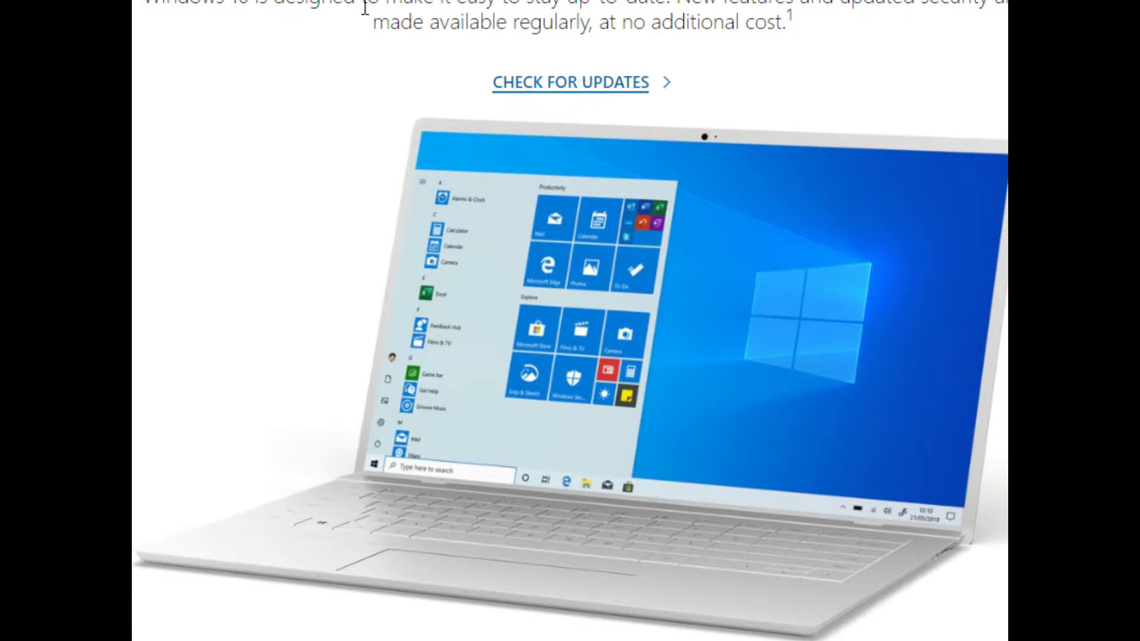
pyautogui.click(599, 83)
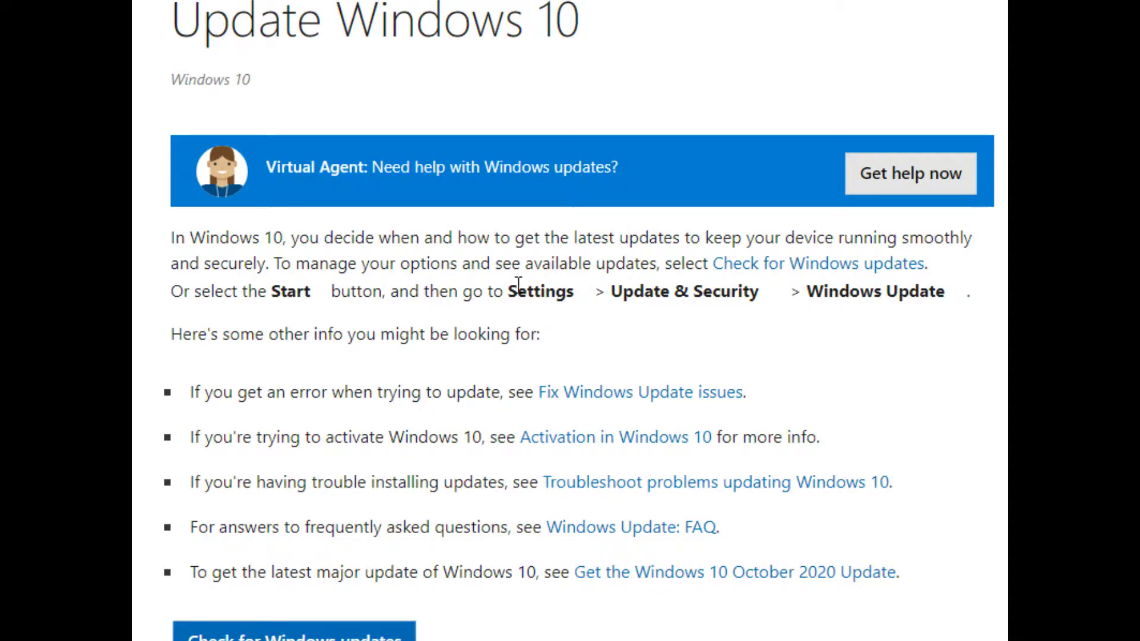